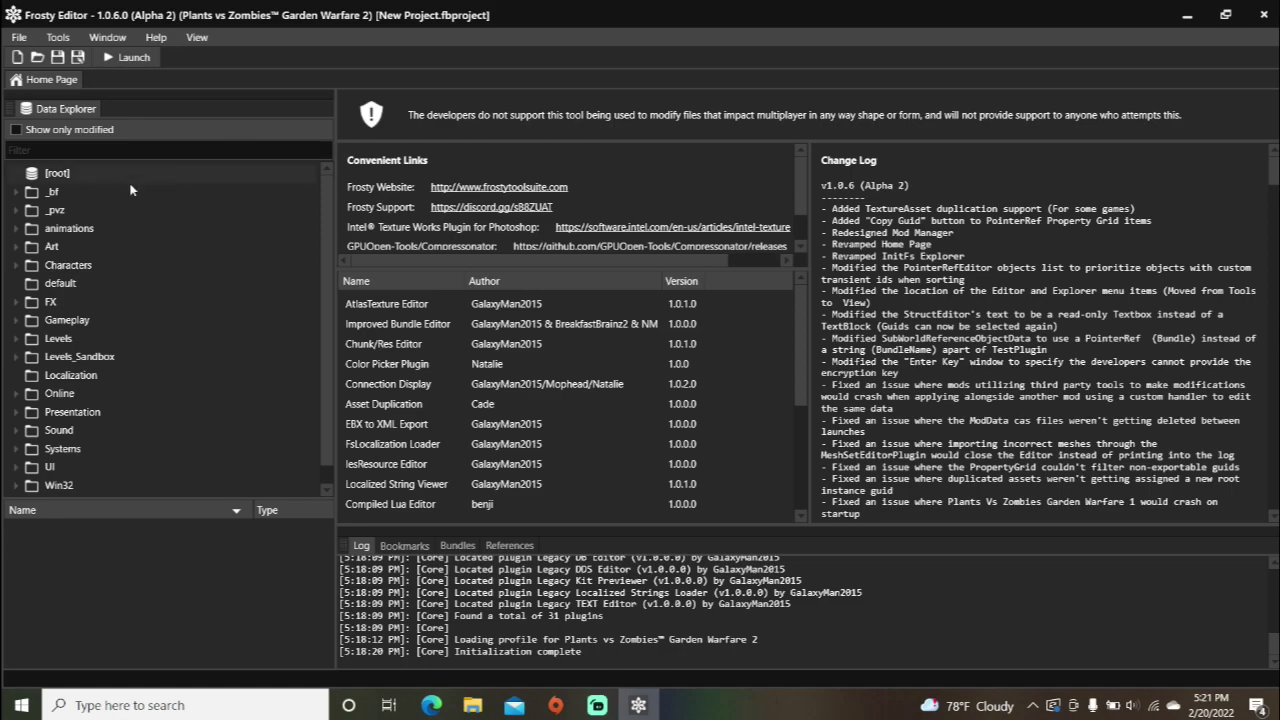
# - Expand Gameplay > Weapons > Engineer > Primary and list the EngineerGrenadeLauncher folder's assets
pyautogui.click(17, 319)
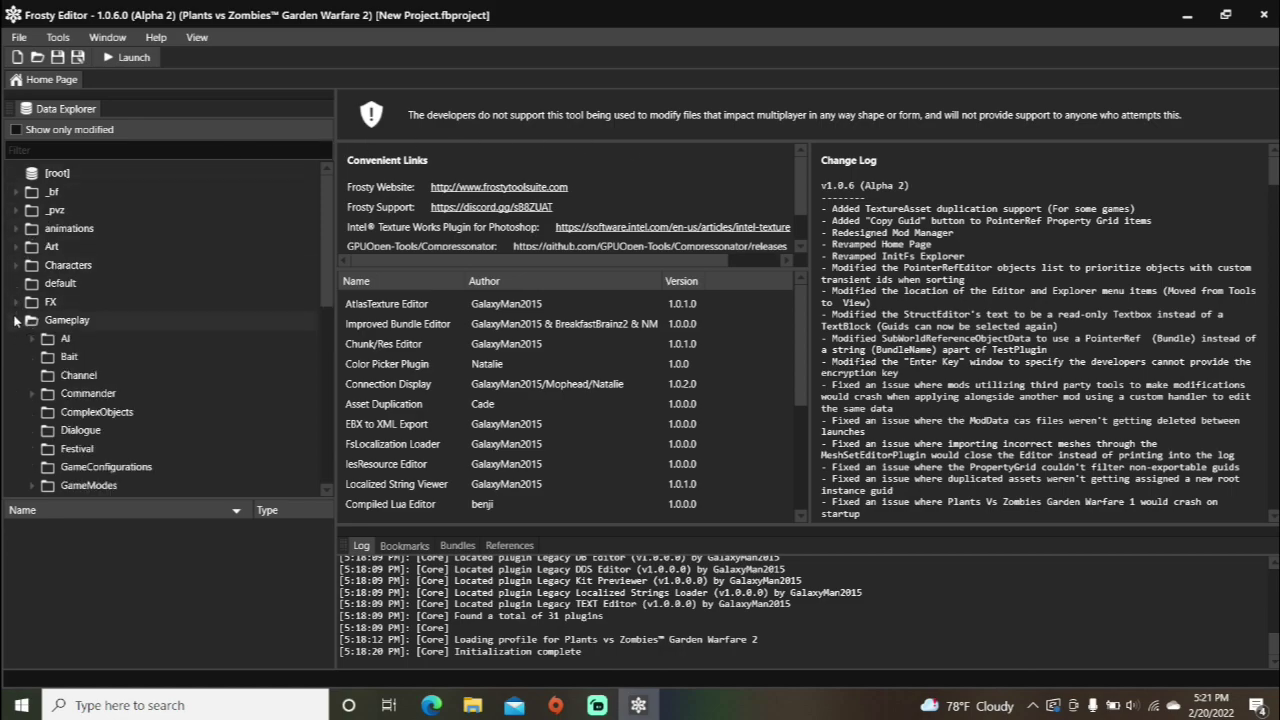
pyautogui.scroll(-7, 15, 320)
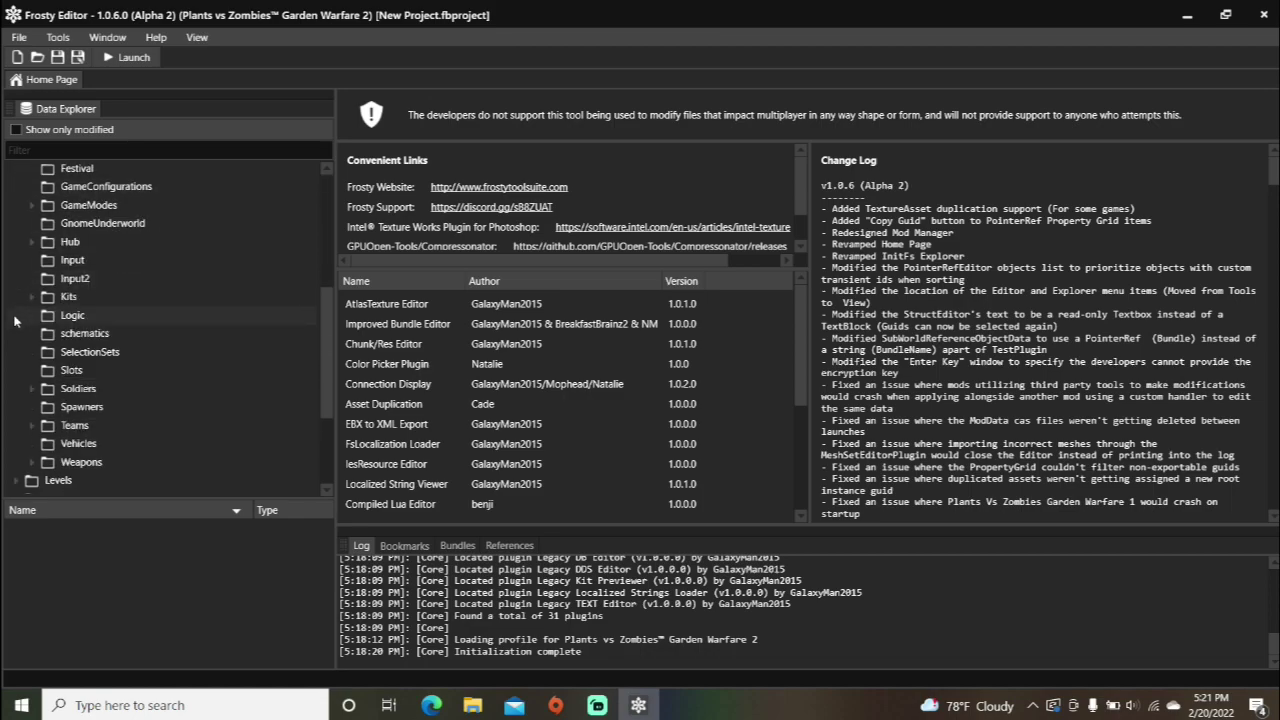
pyautogui.click(33, 382)
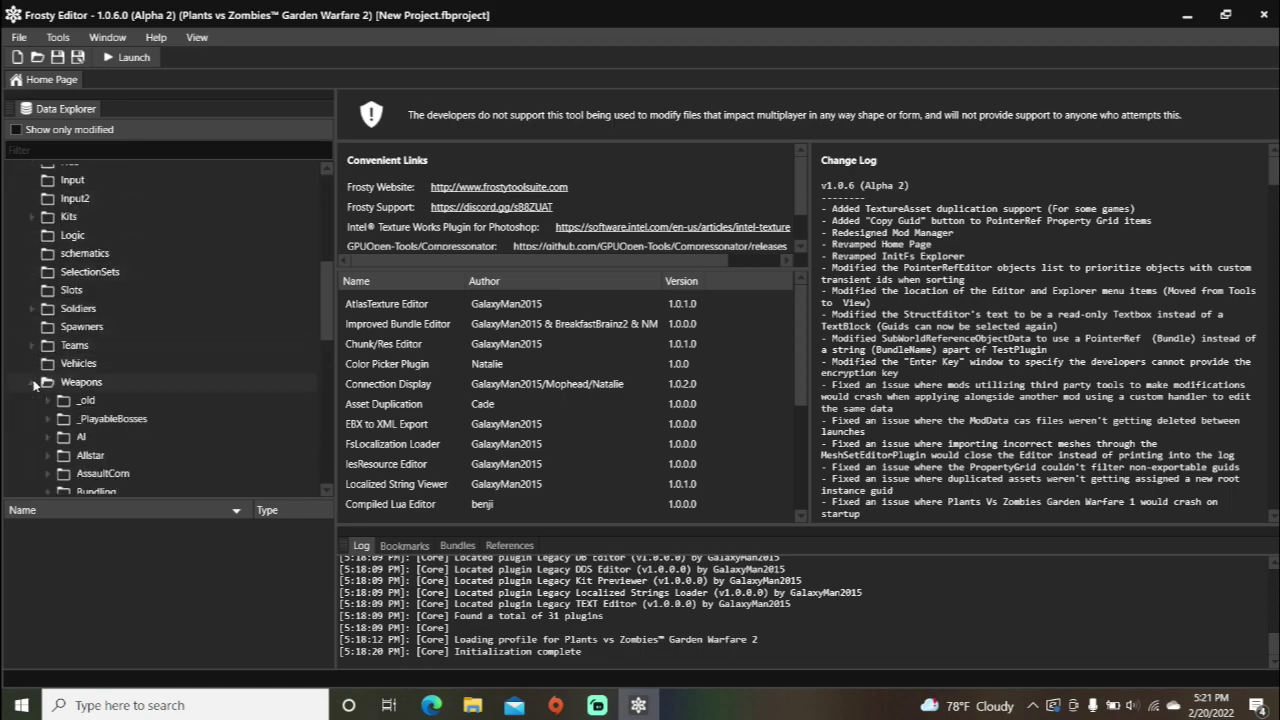
pyautogui.scroll(-1, 33, 386)
pyautogui.scroll(-3, 33, 386)
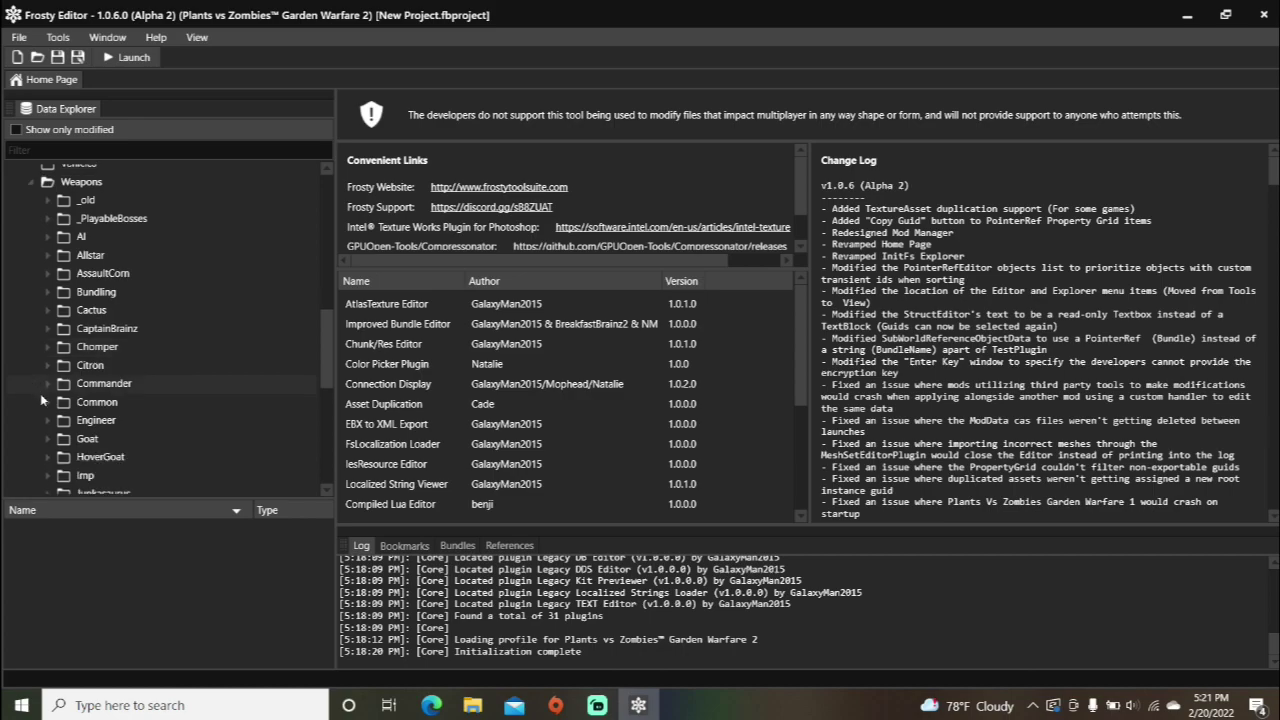
pyautogui.click(49, 421)
pyautogui.scroll(-2, 52, 425)
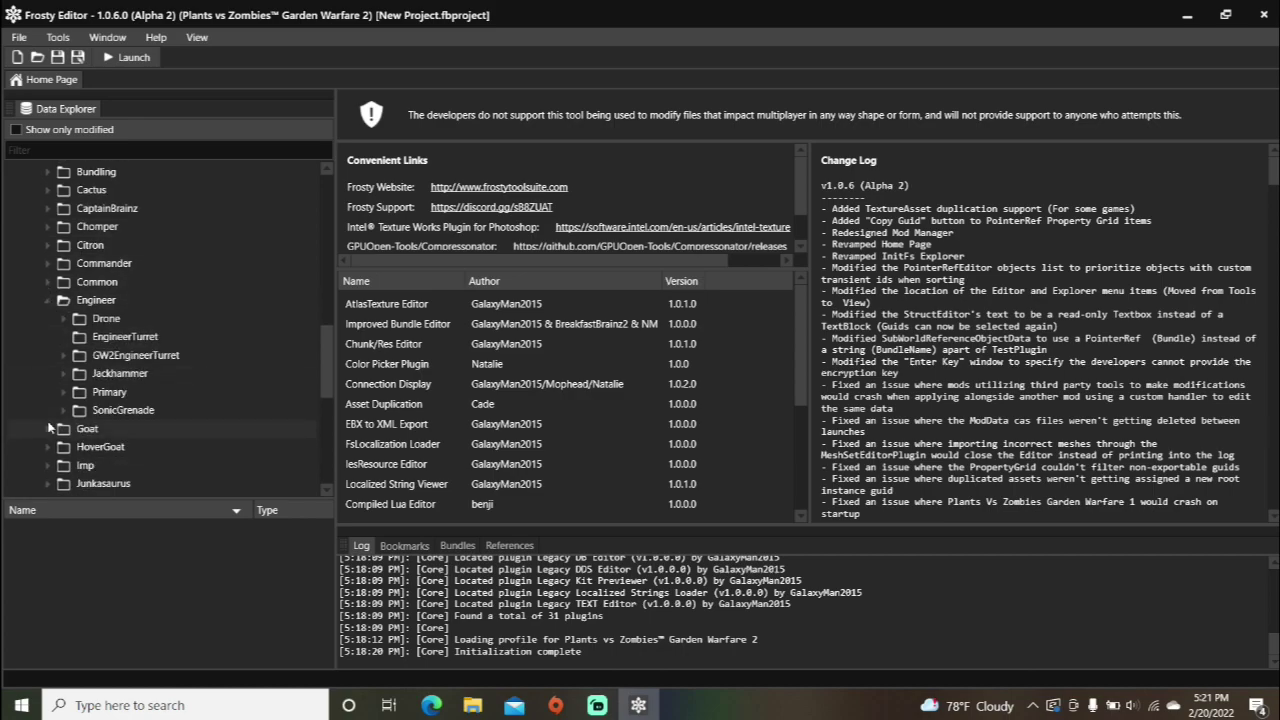
pyautogui.click(64, 394)
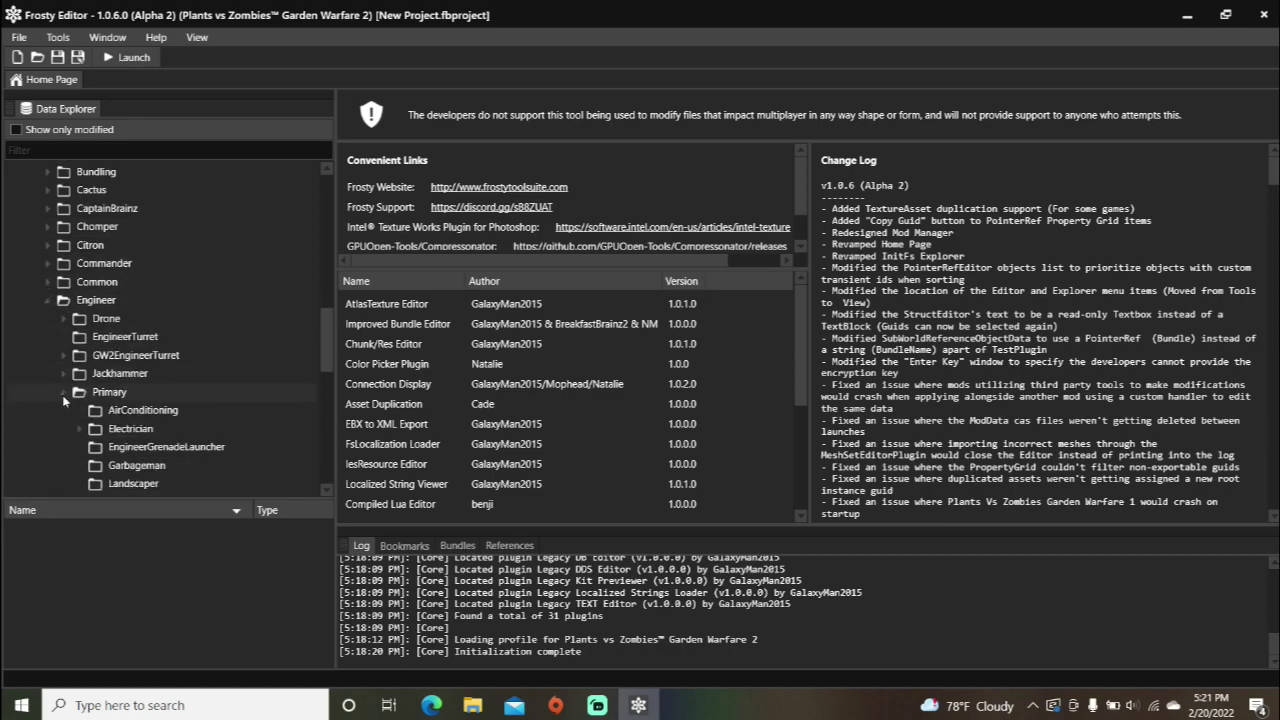
pyautogui.scroll(-1, 63, 400)
pyautogui.click(98, 407)
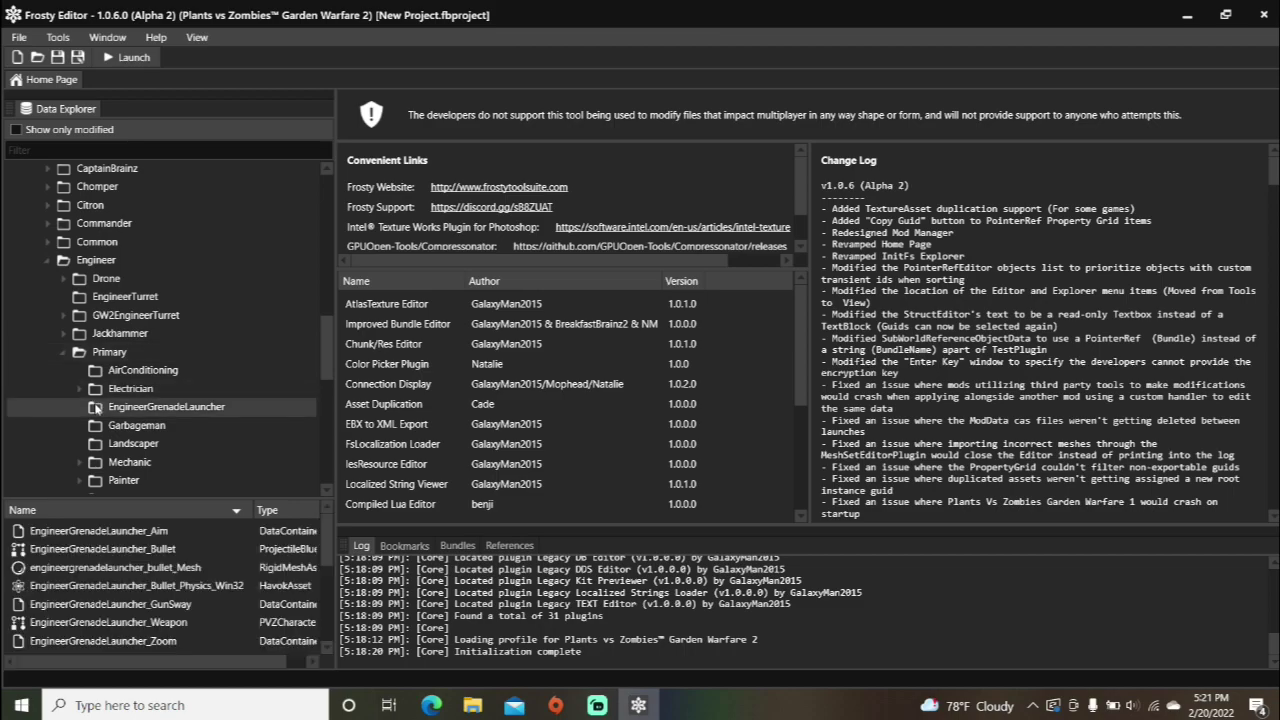
# - Open EngineerGrenadeLauncher_Weapon, locate its SpawnProjectileOnKill property, then list the Kits folder's assets
pyautogui.doubleClick(122, 622)
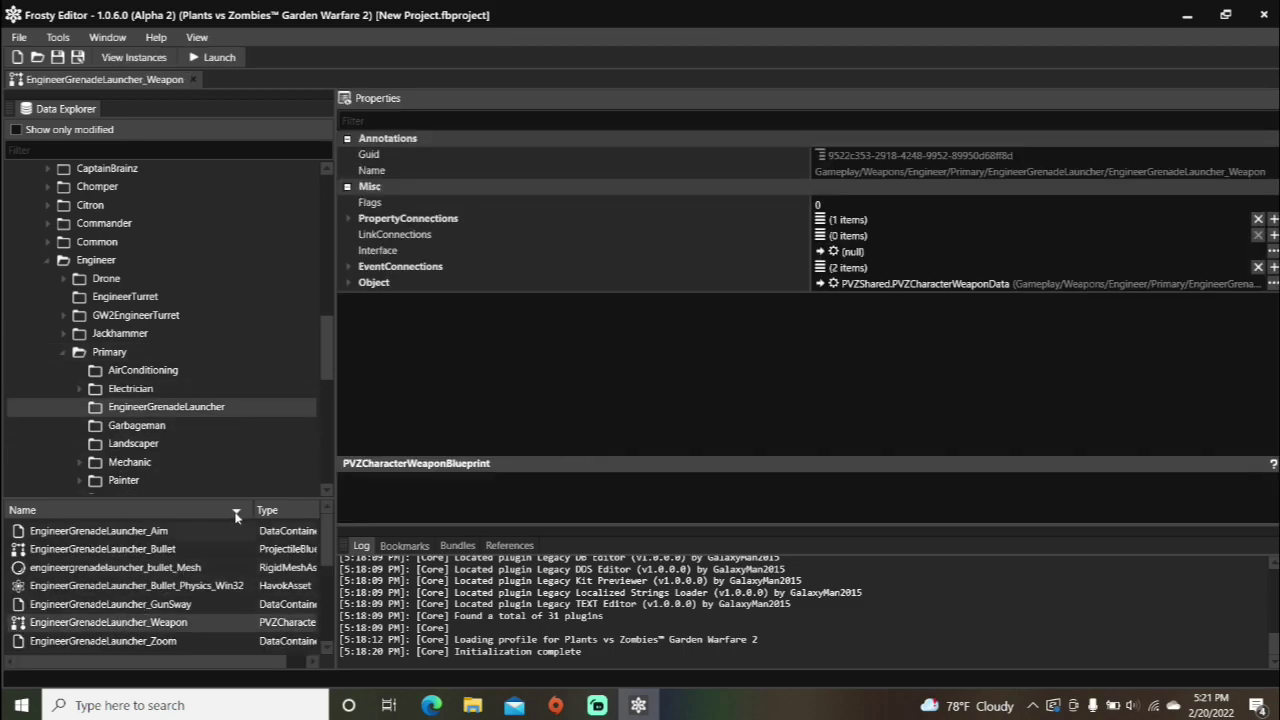
pyautogui.click(348, 283)
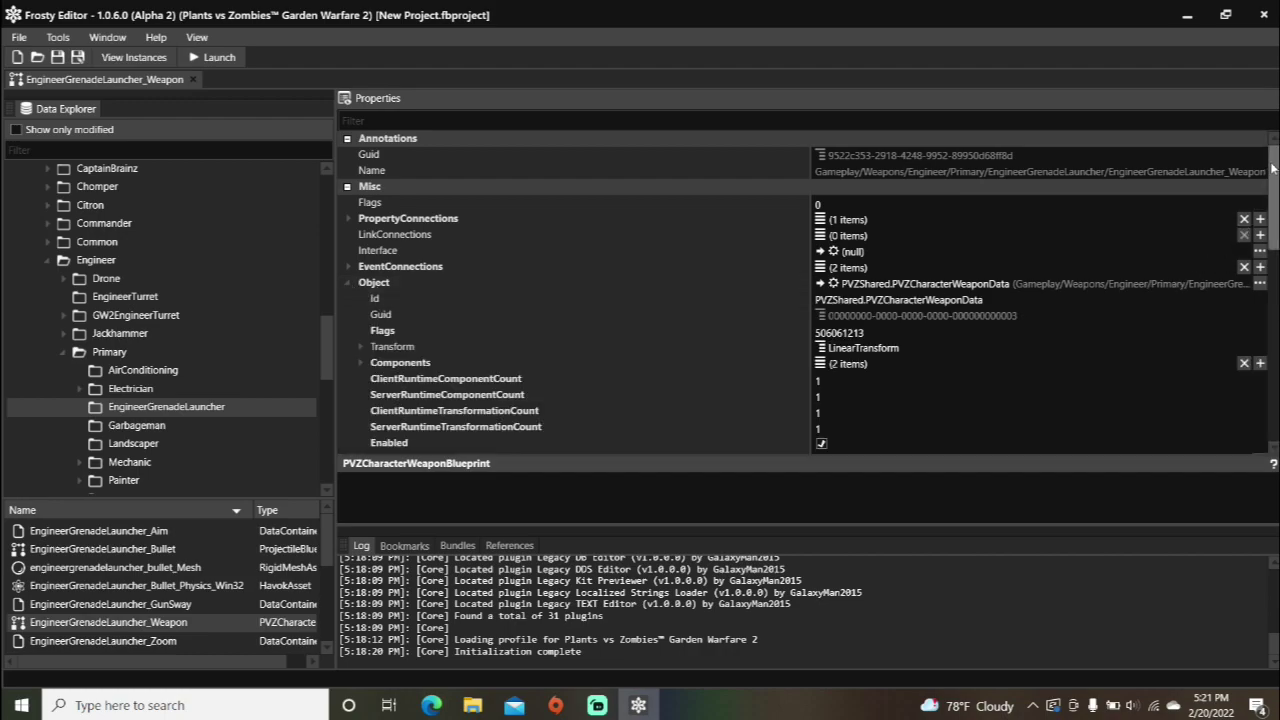
pyautogui.moveTo(1271, 200); pyautogui.dragTo(1262, 352)
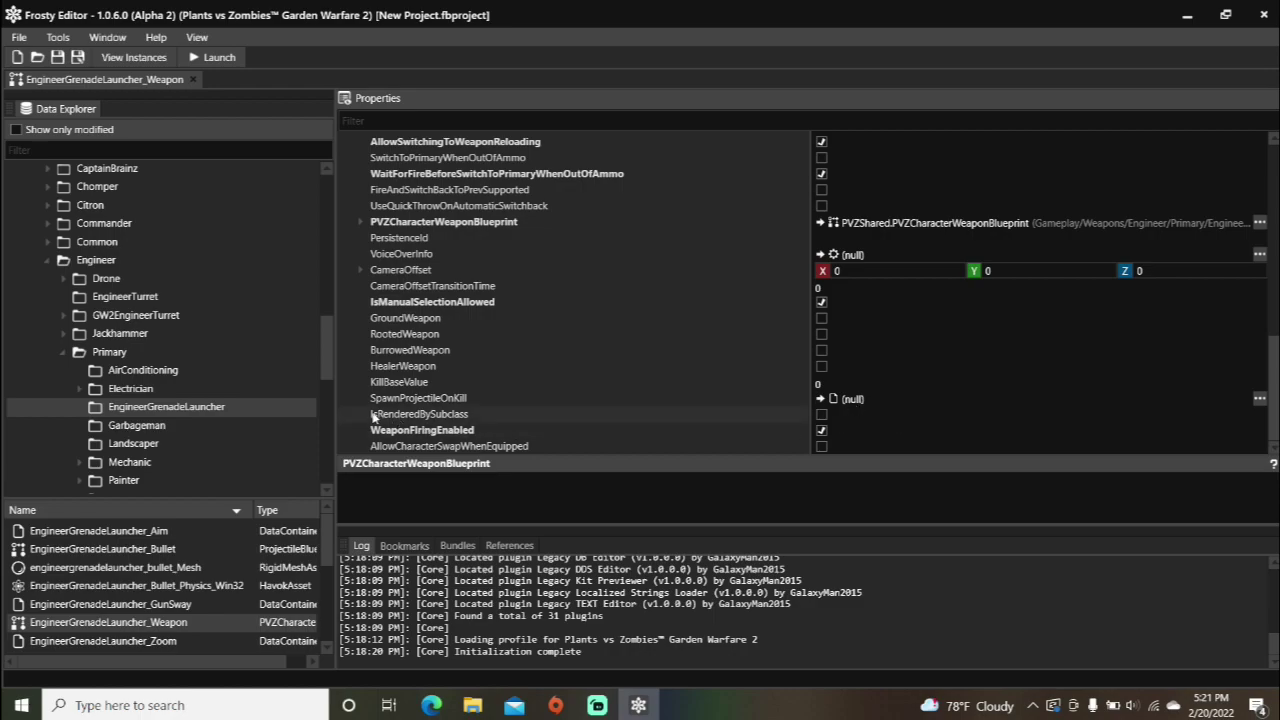
pyautogui.scroll(1, 328, 347)
pyautogui.scroll(10, 328, 347)
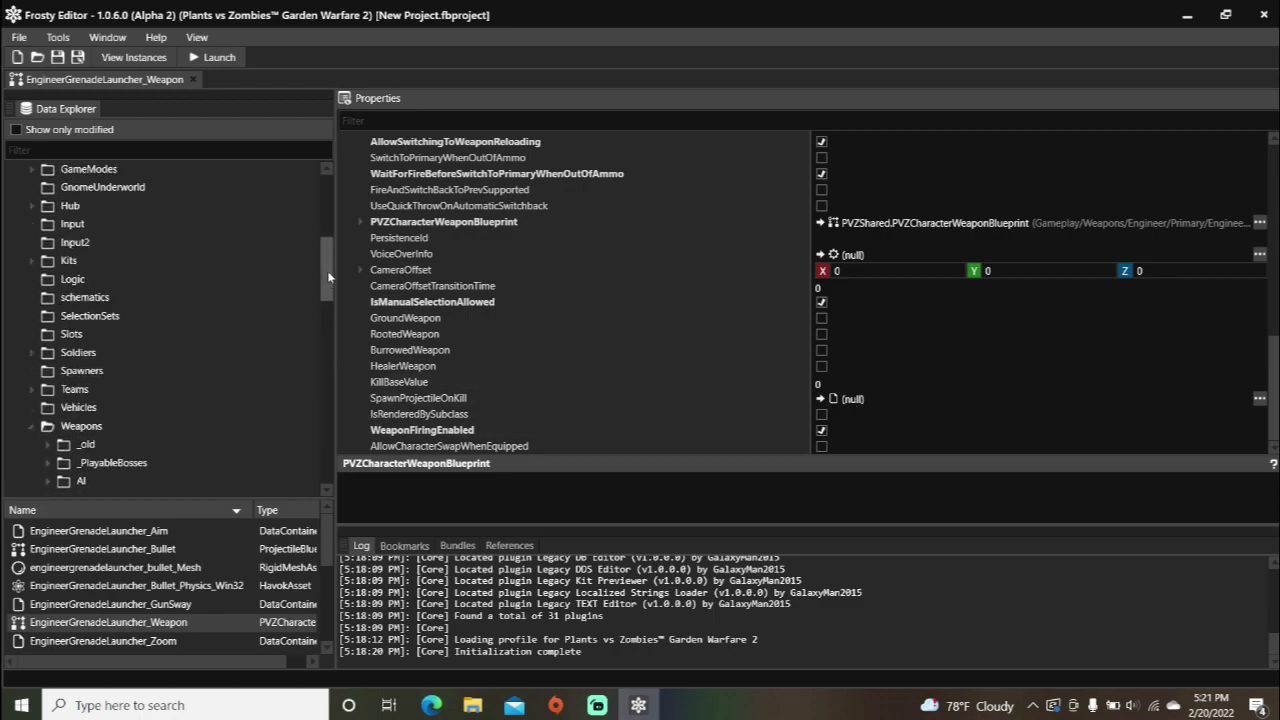
pyautogui.click(78, 347)
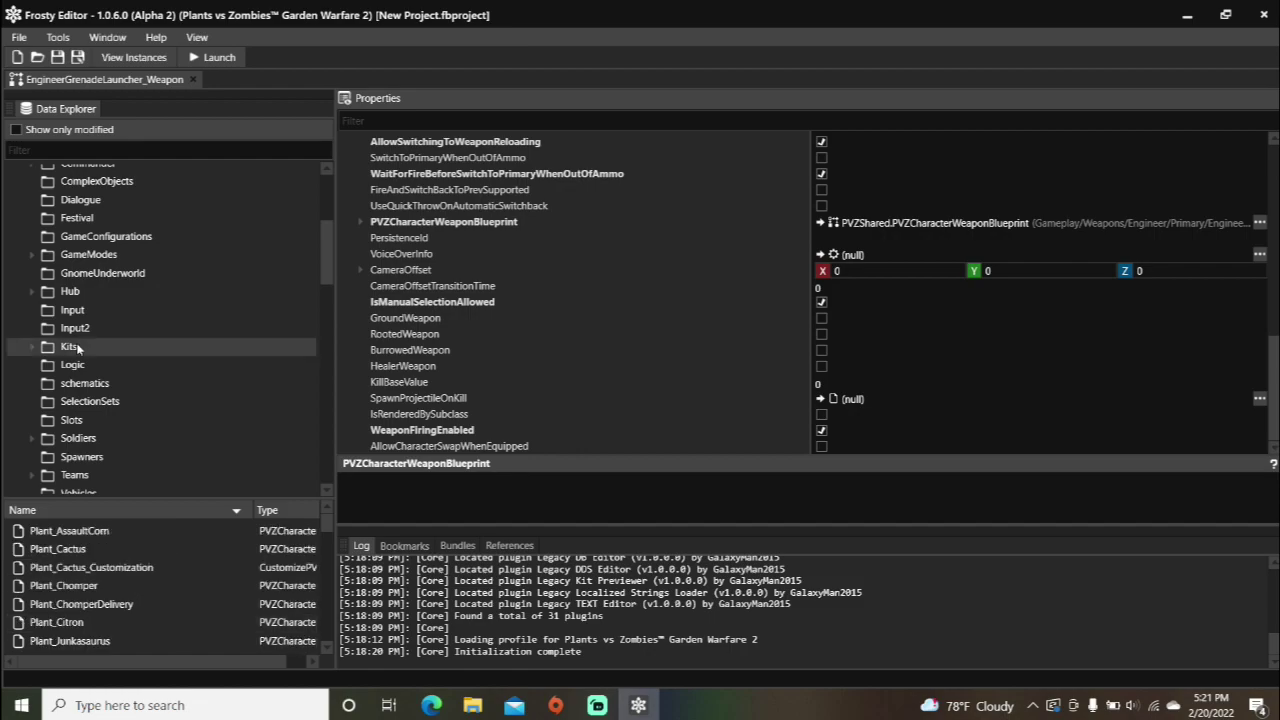
# - Duplicate the first Kits asset under the new name KilledByEngineerPrimary
pyautogui.rightClick(74, 536)
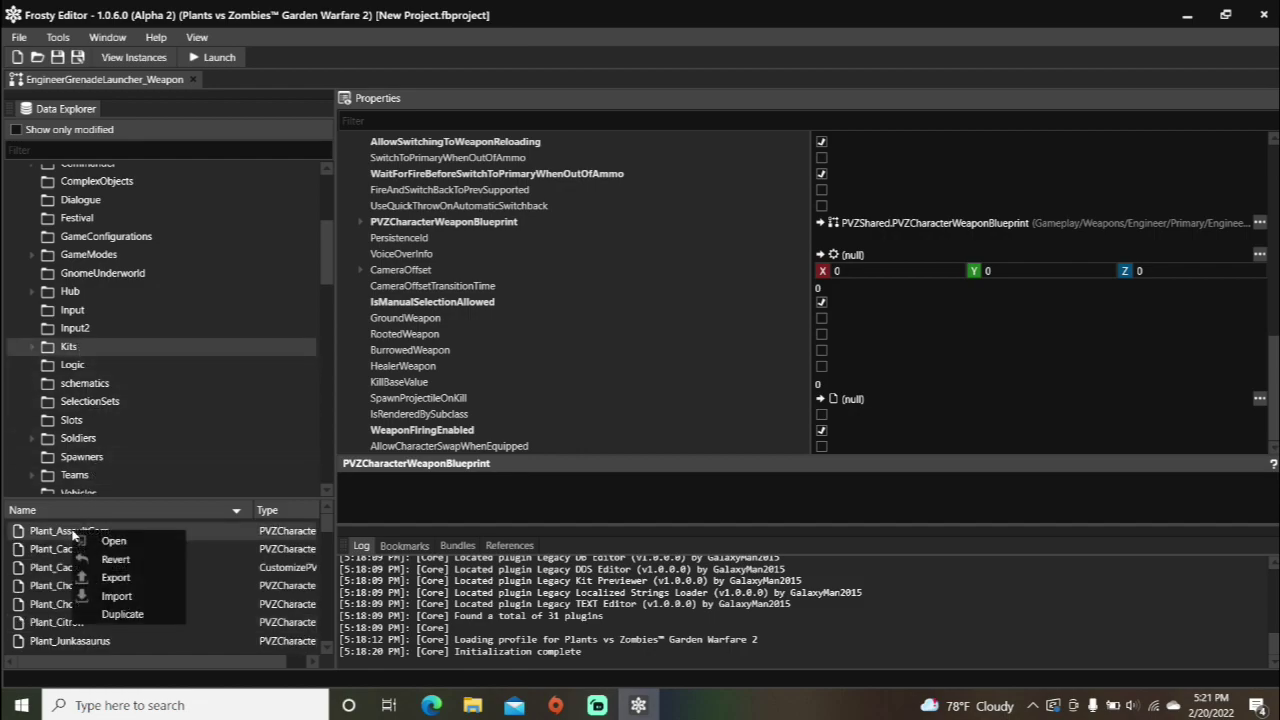
pyautogui.click(118, 614)
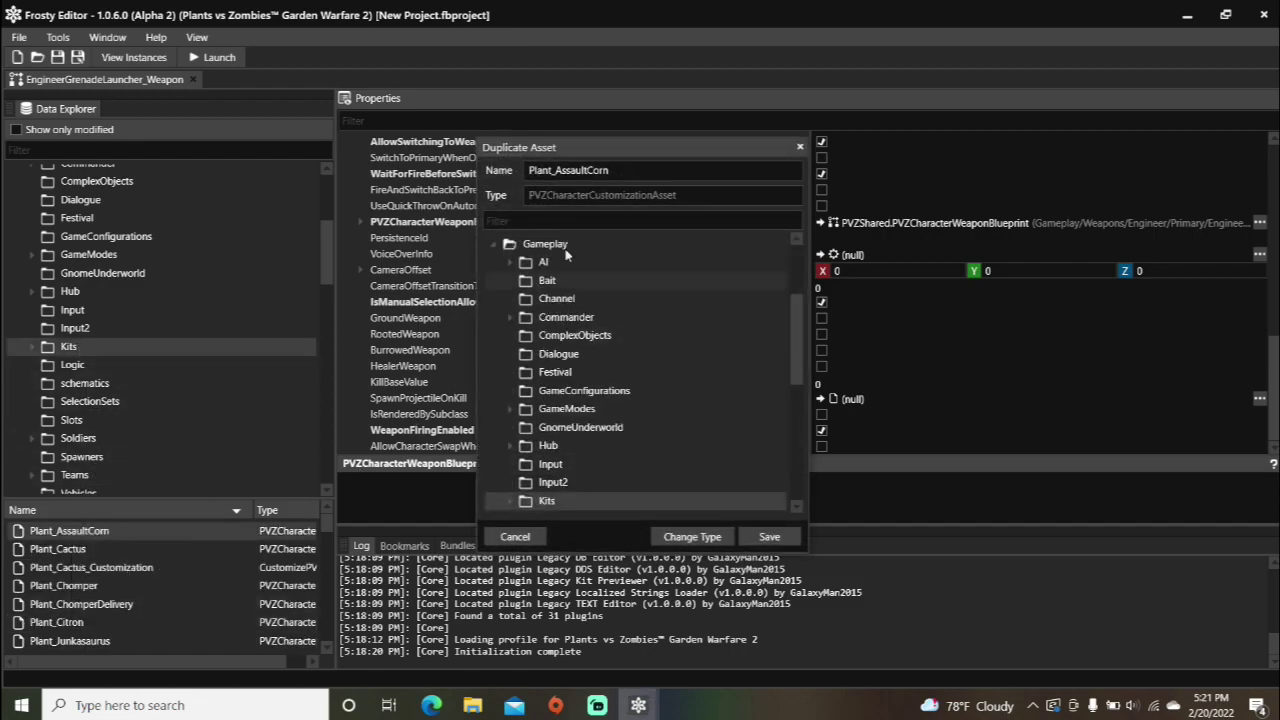
pyautogui.moveTo(636, 171); pyautogui.dragTo(521, 175)
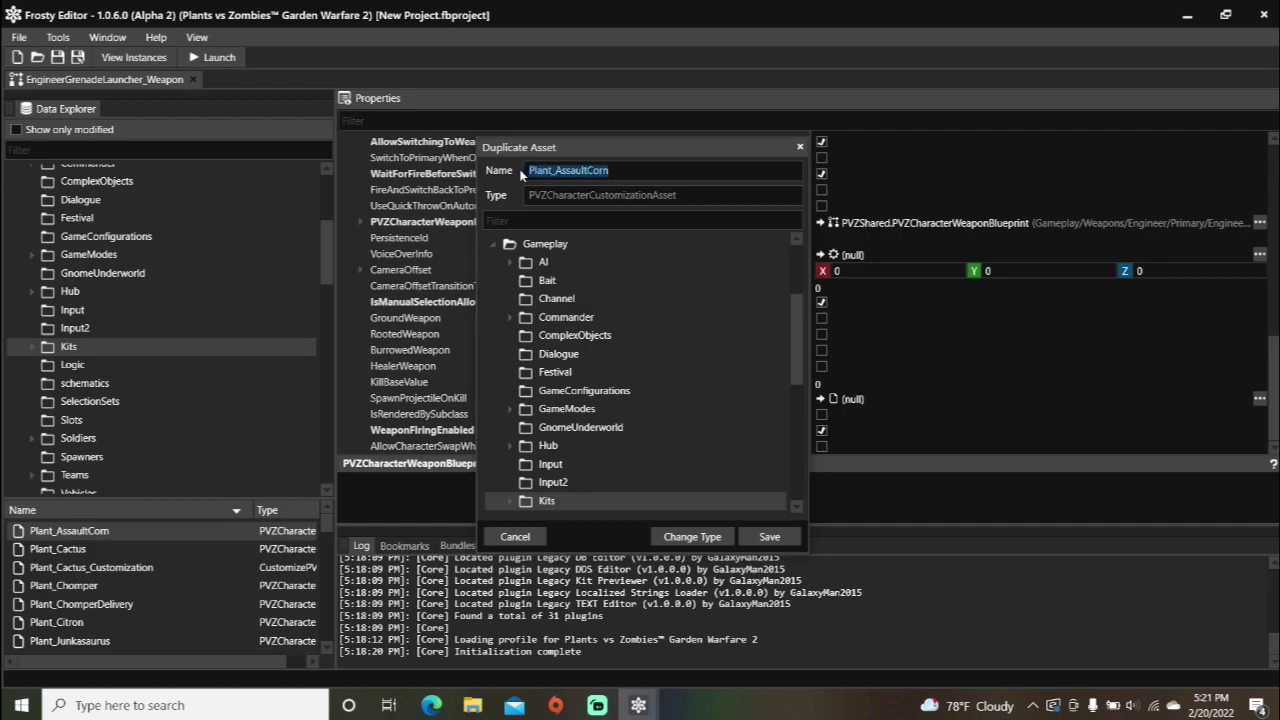
pyautogui.write('Kill')
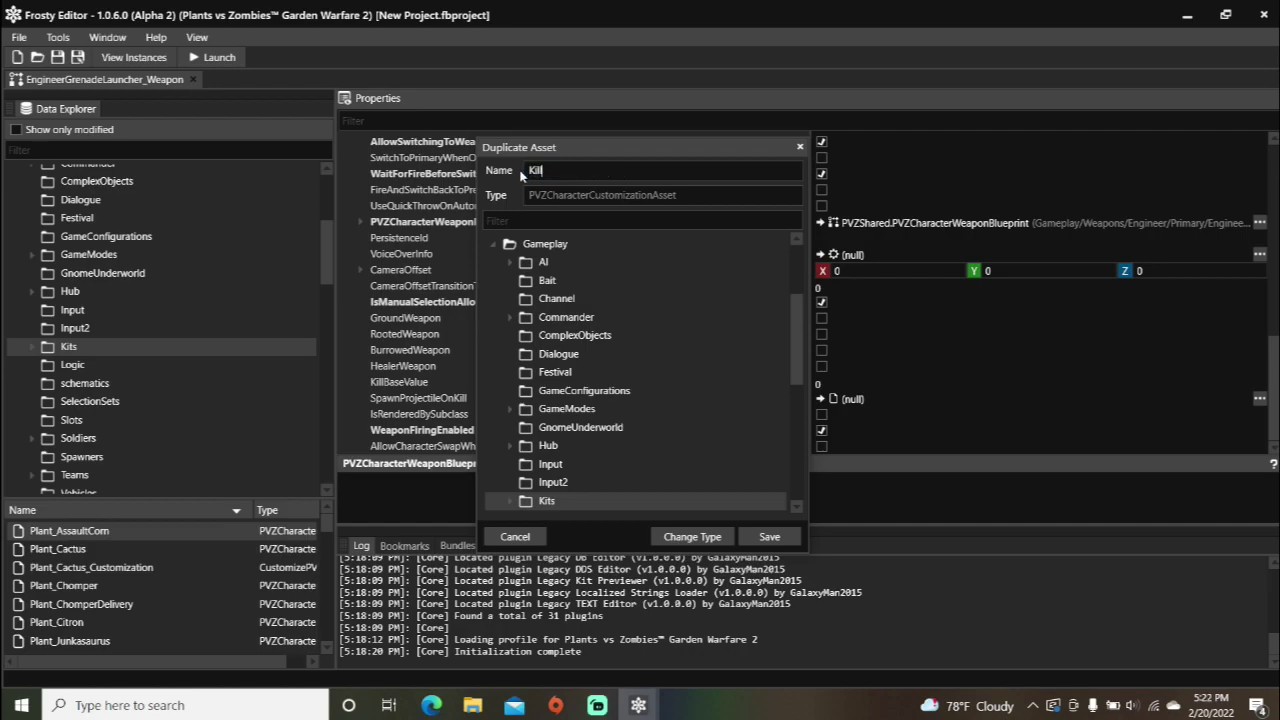
pyautogui.write('ed')
pyautogui.write('ByEngineerPrimary')
# - Change the duplicate's type to the PVZShared ProjectileKey class
pyautogui.click(702, 538)
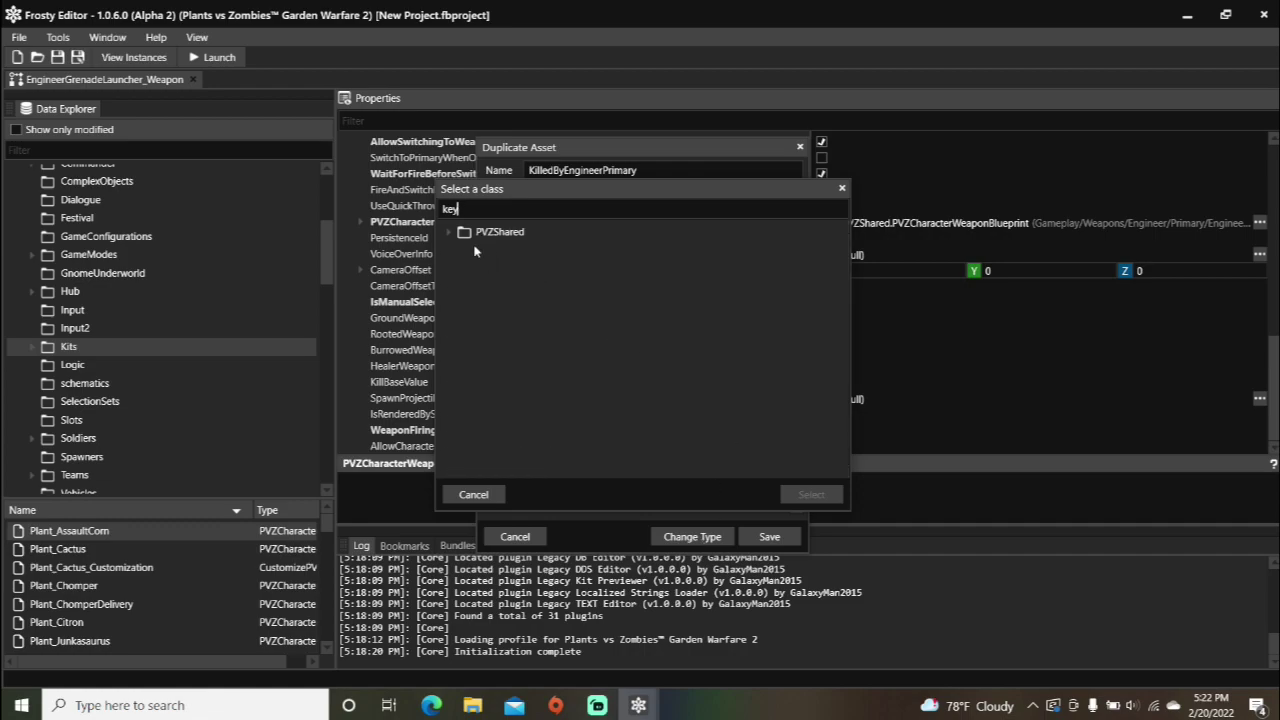
pyautogui.click(445, 233)
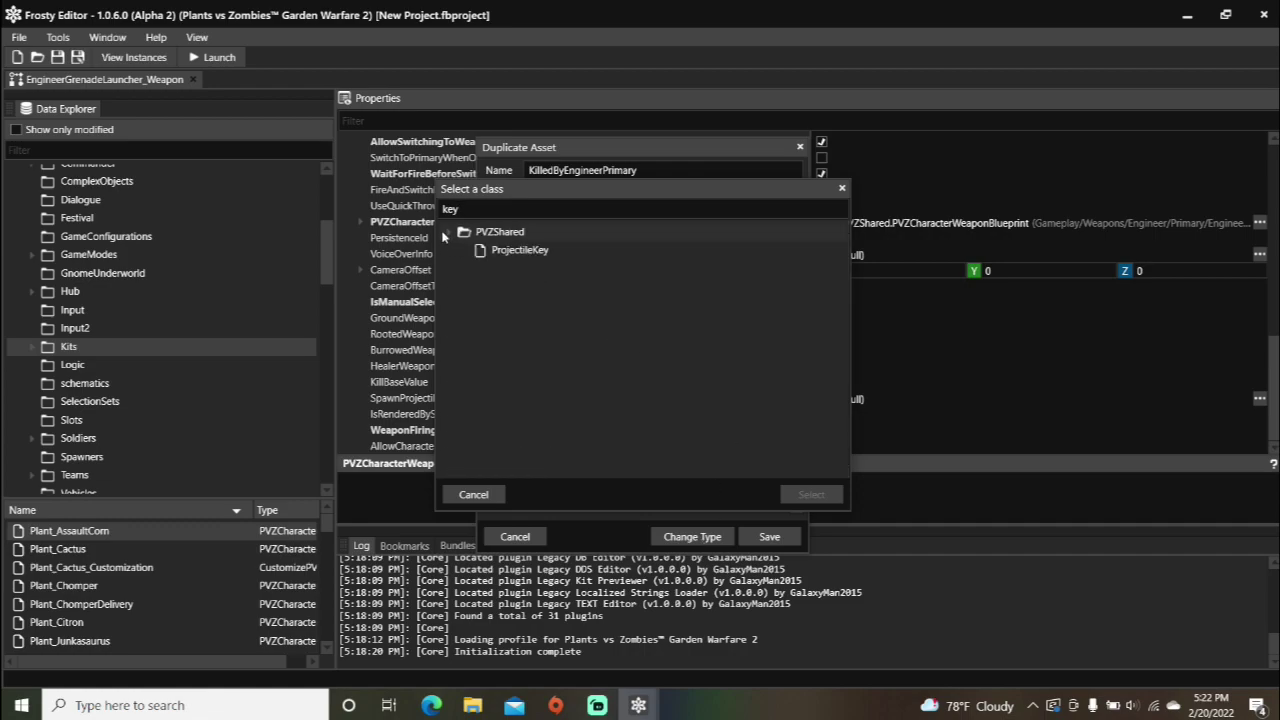
pyautogui.click(498, 254)
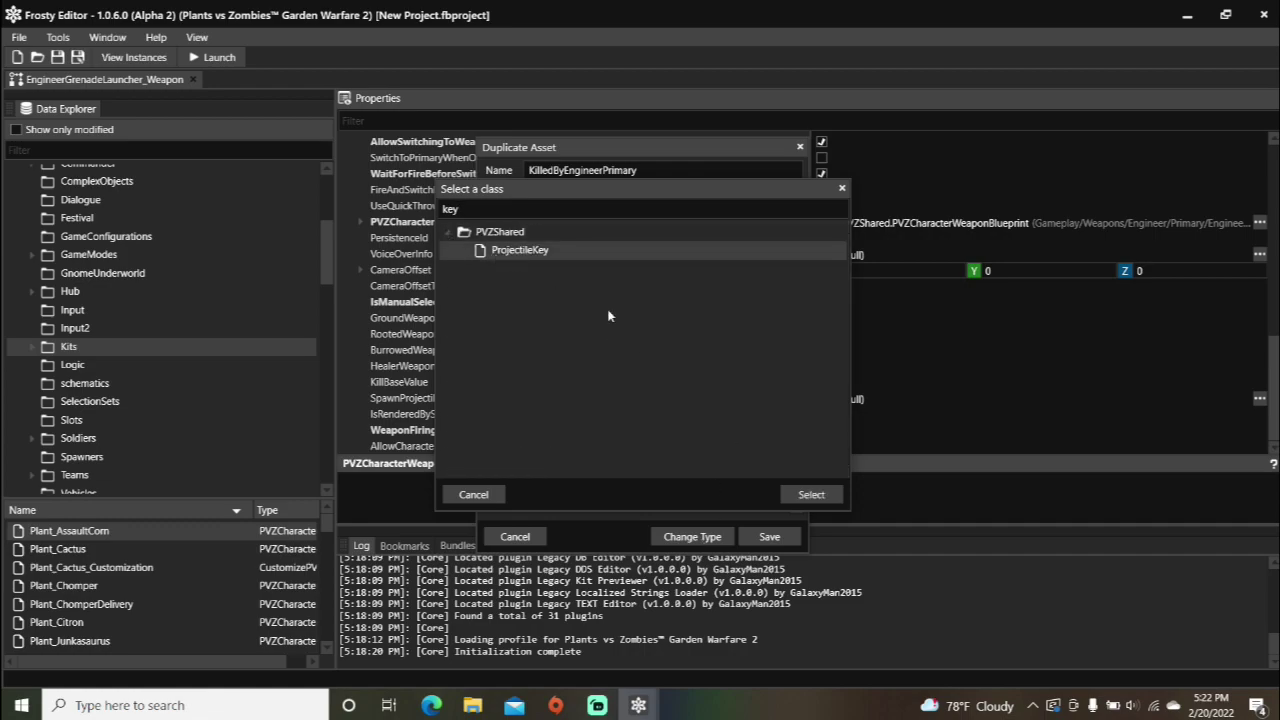
pyautogui.click(812, 492)
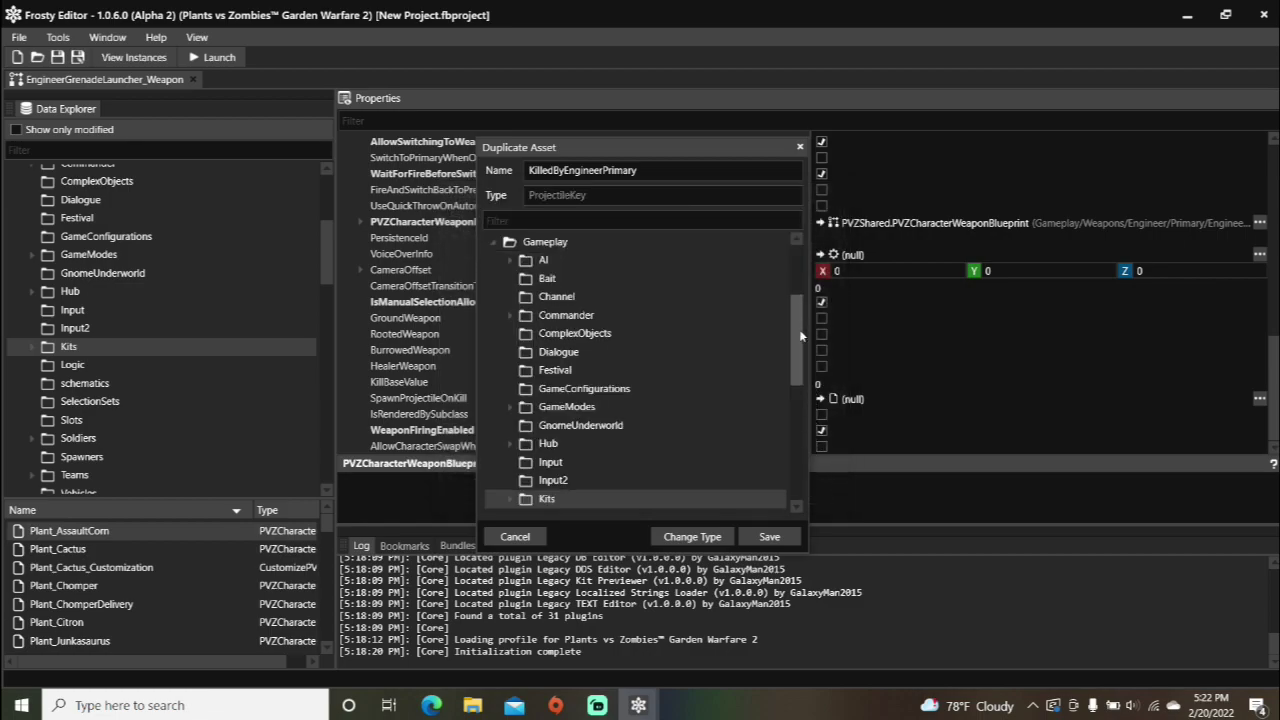
# - Save it into the Weapons/Engineer/Primary/EngineerGrenadeLauncher folder
pyautogui.scroll(-6, 782, 434)
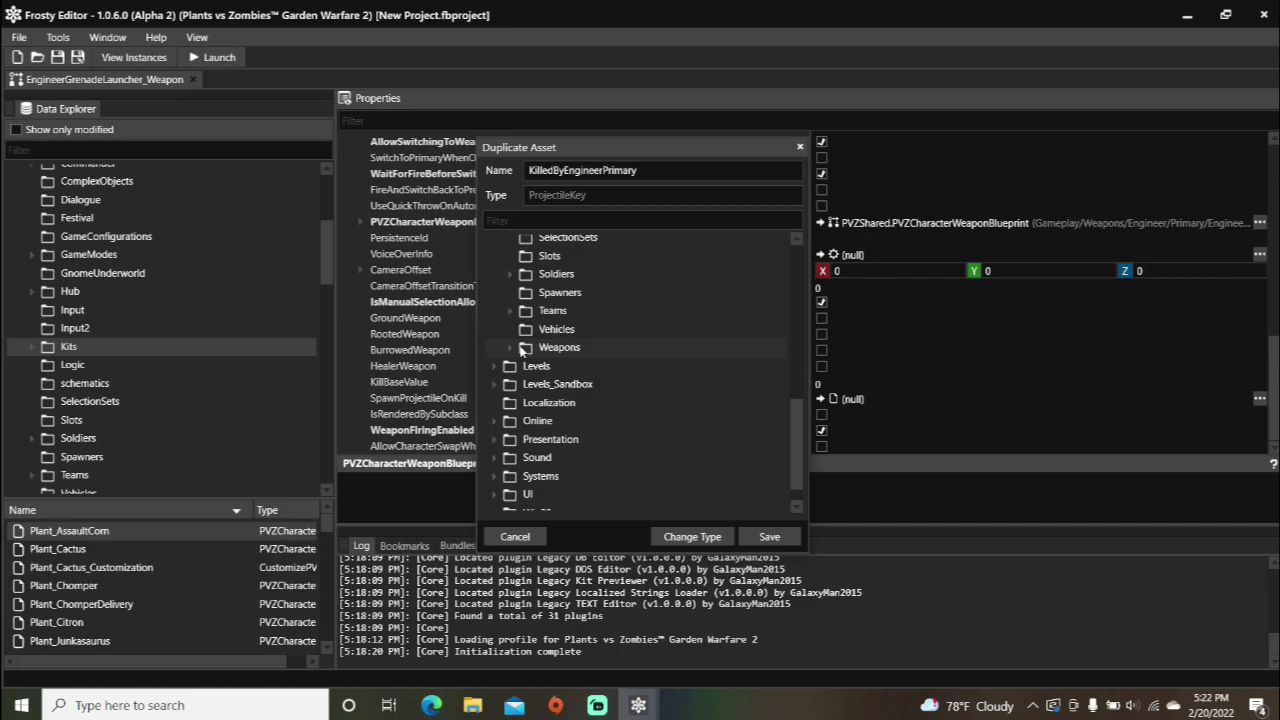
pyautogui.click(511, 351)
pyautogui.scroll(-3, 510, 345)
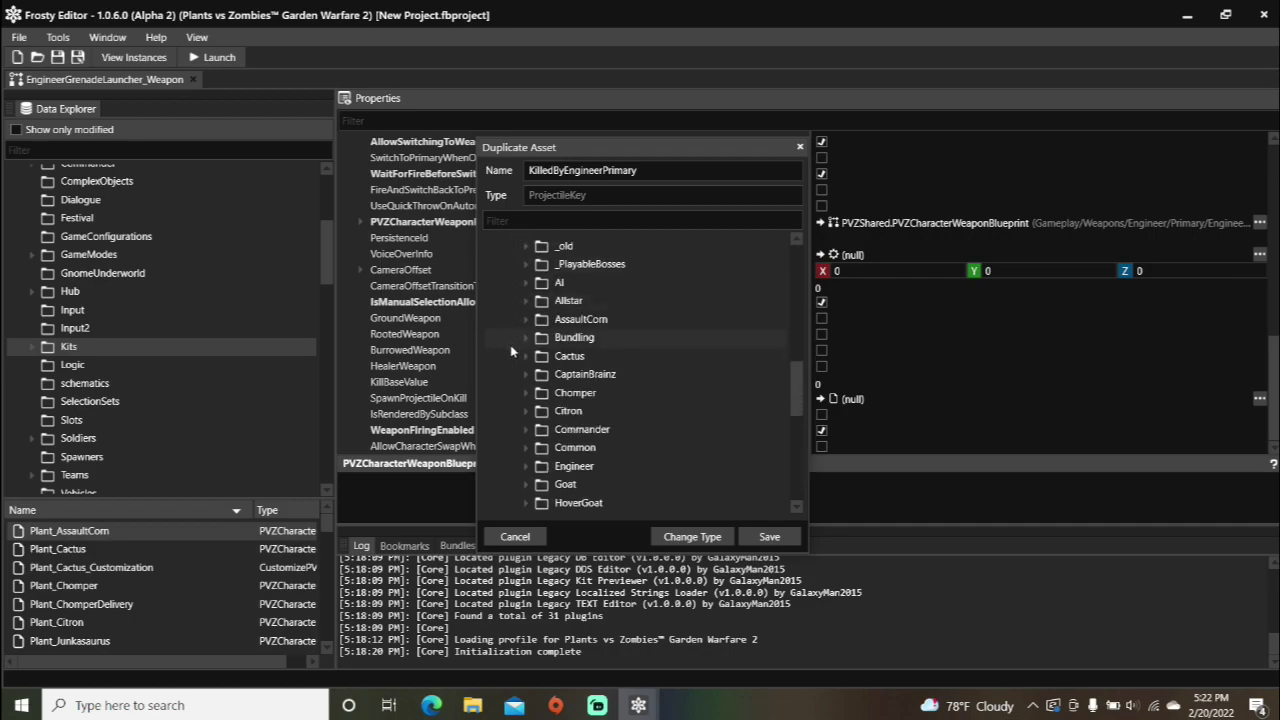
pyautogui.click(528, 466)
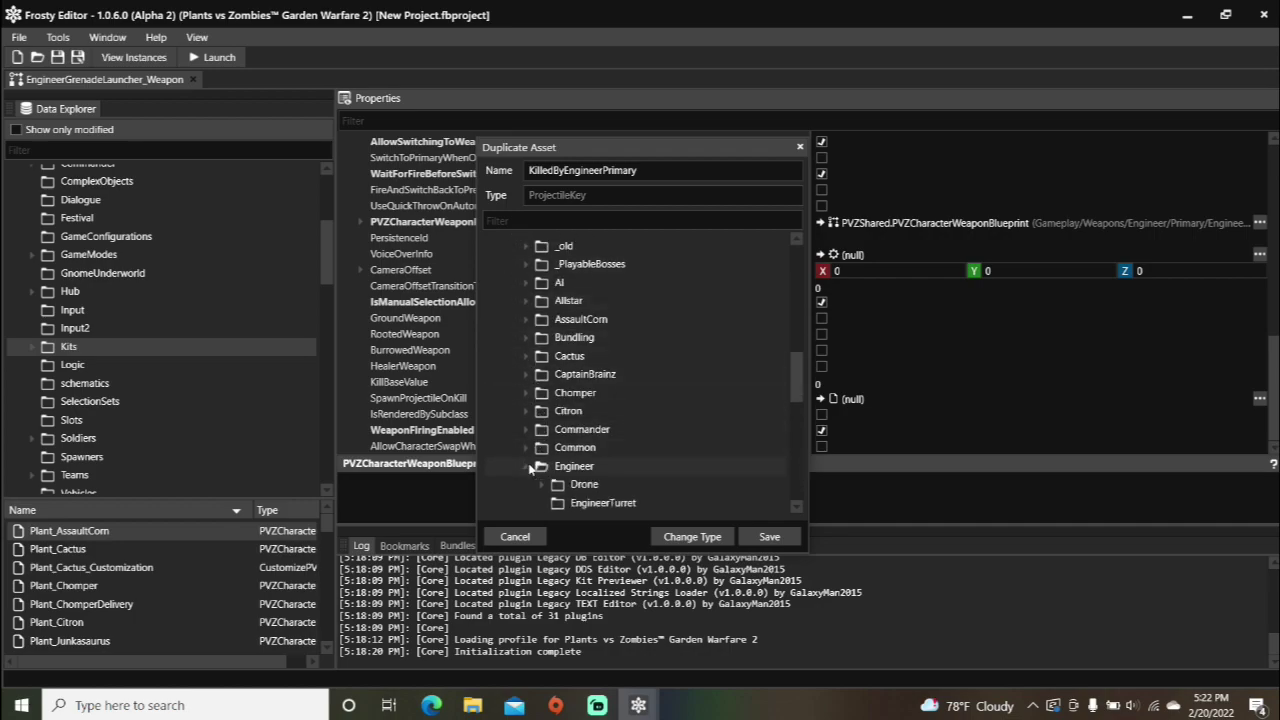
pyautogui.scroll(-3, 530, 468)
pyautogui.click(542, 437)
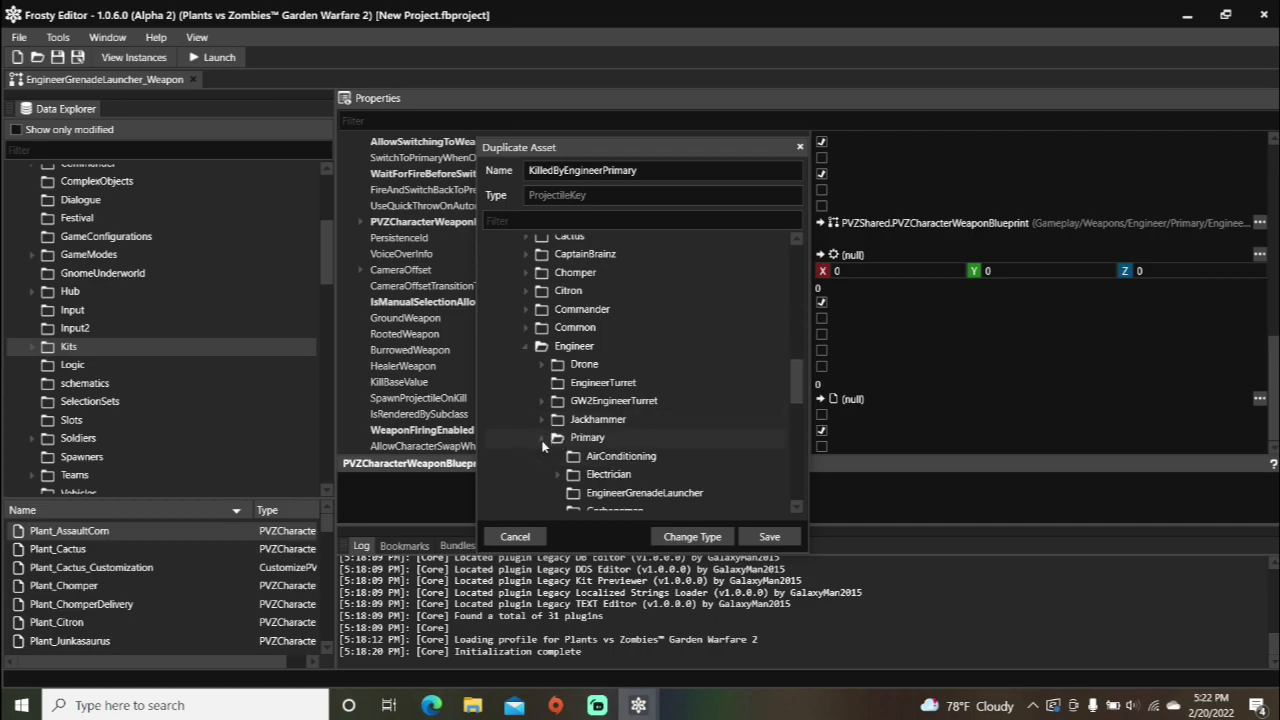
pyautogui.click(619, 492)
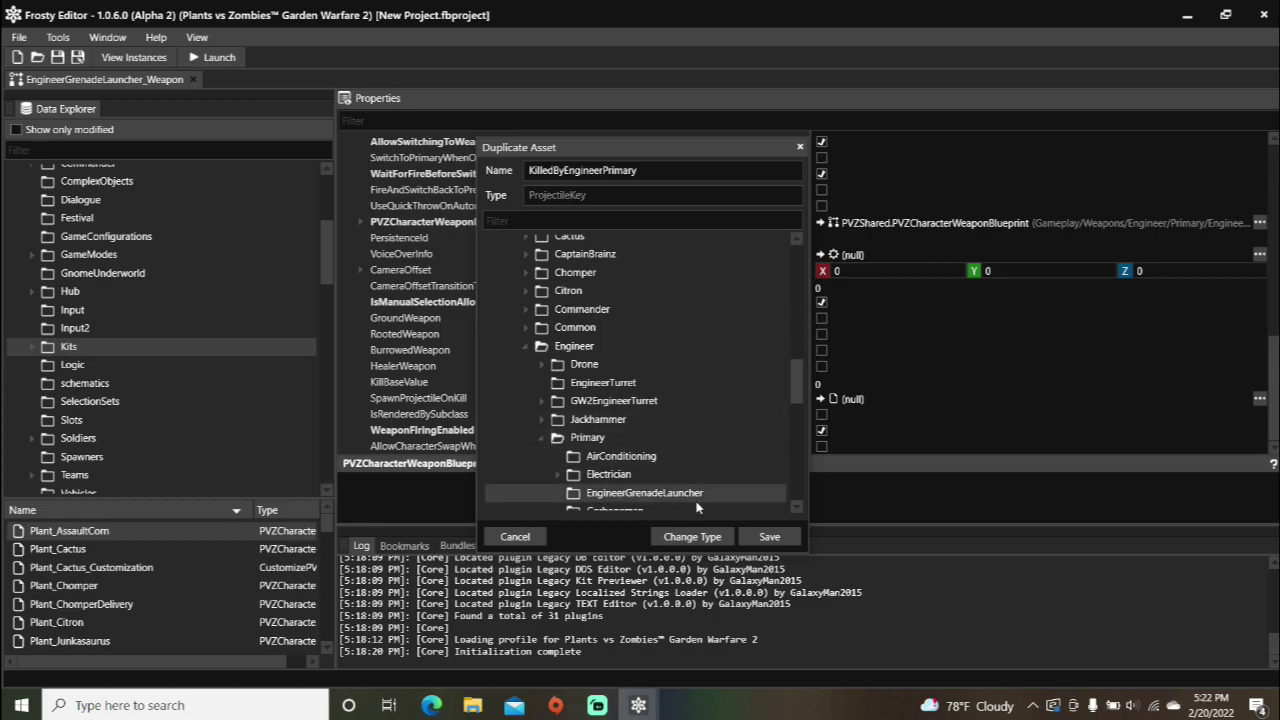
pyautogui.click(768, 537)
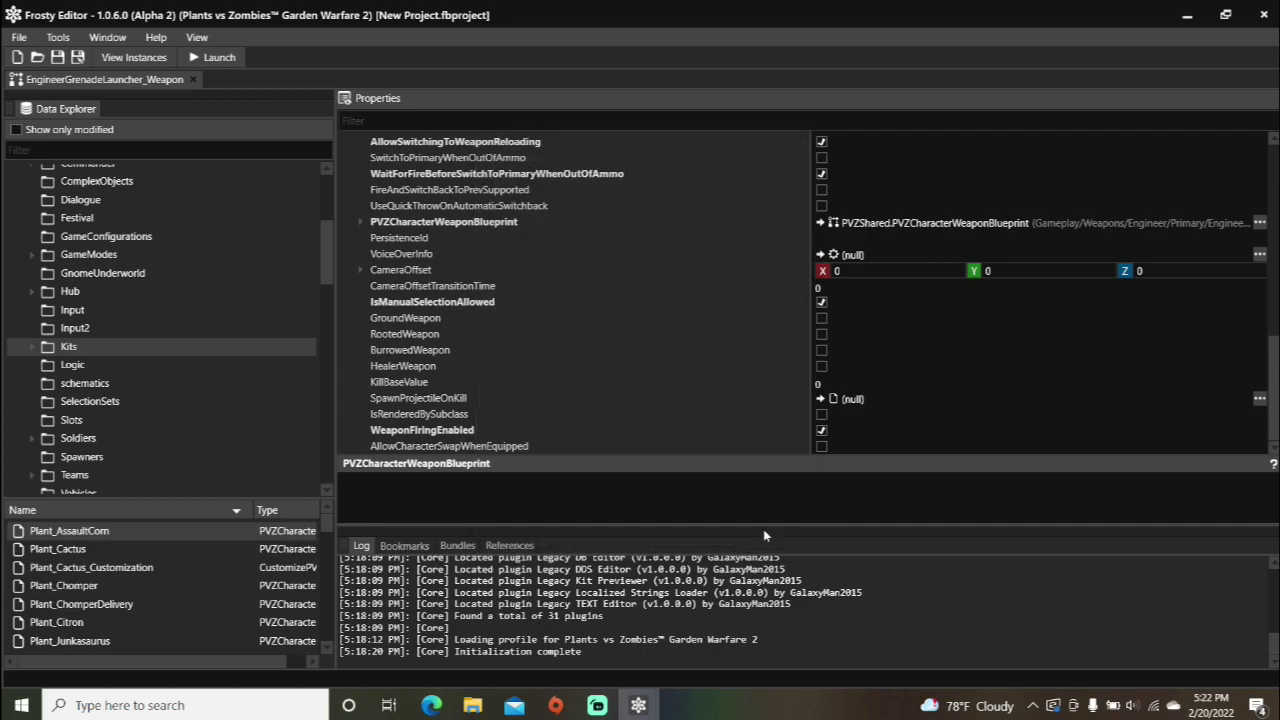
# - Assign KilledByEngineerPrimary to the weapon's SpawnProjectileOnKill and open that ProjectileKey
pyautogui.click(16, 130)
pyautogui.click(143, 266)
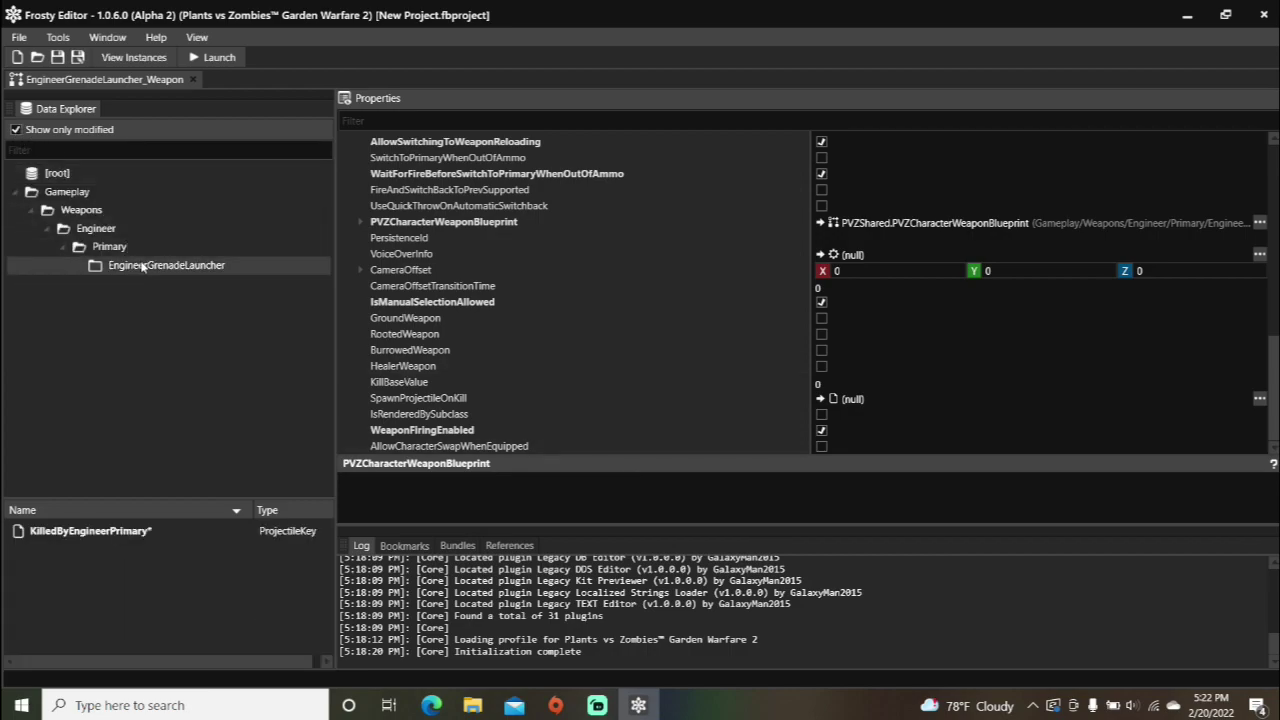
pyautogui.click(820, 398)
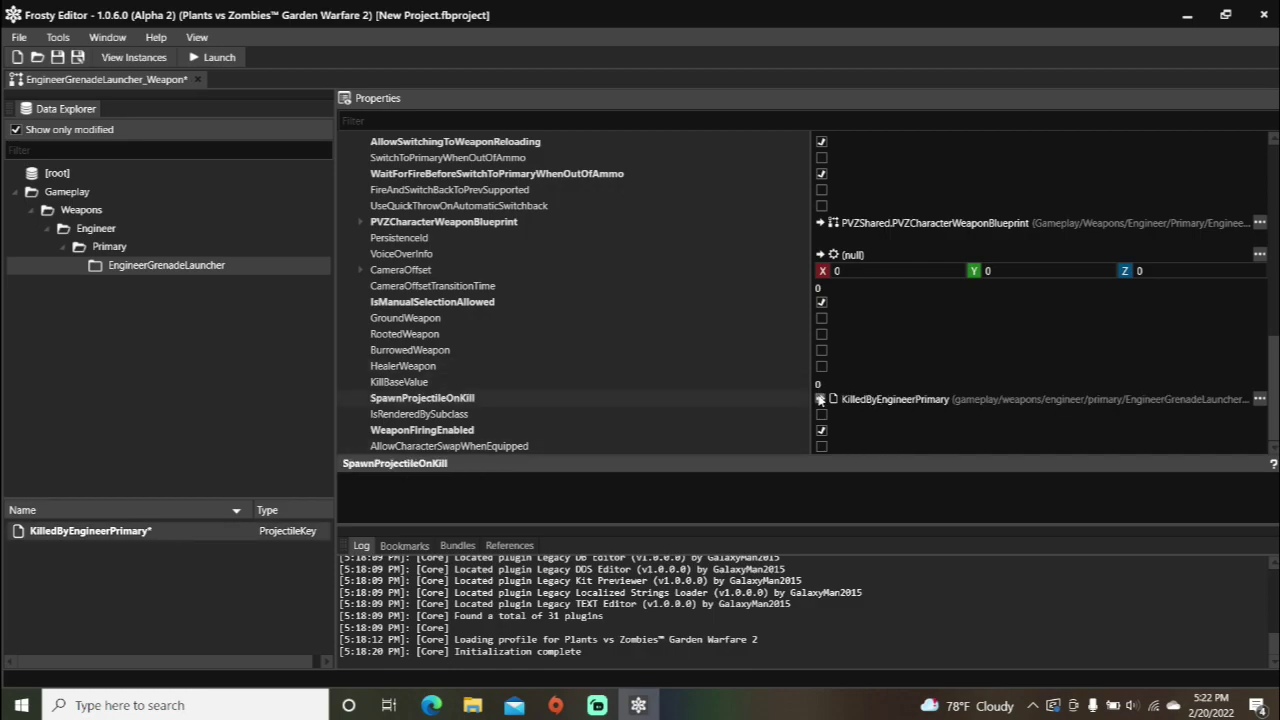
pyautogui.doubleClick(140, 533)
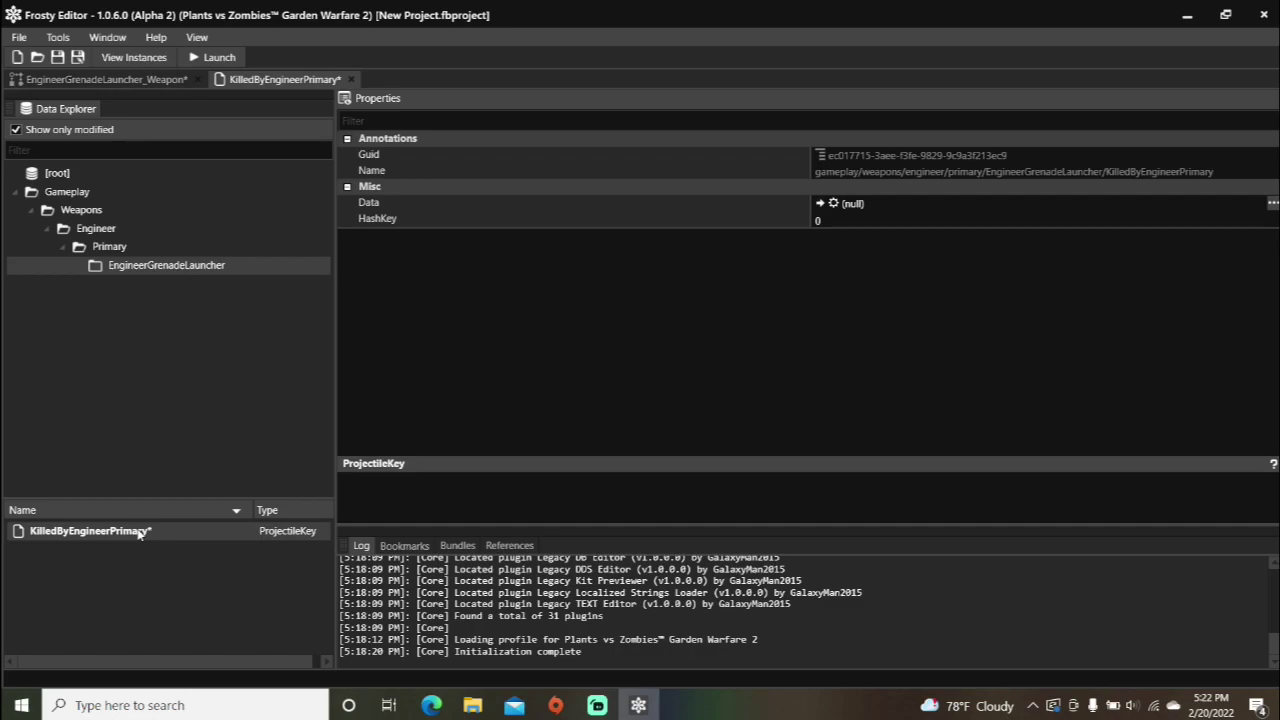
# - Duplicate KilledByEngineerPrimary and rename the copy to EngineerTurret
pyautogui.rightClick(140, 533)
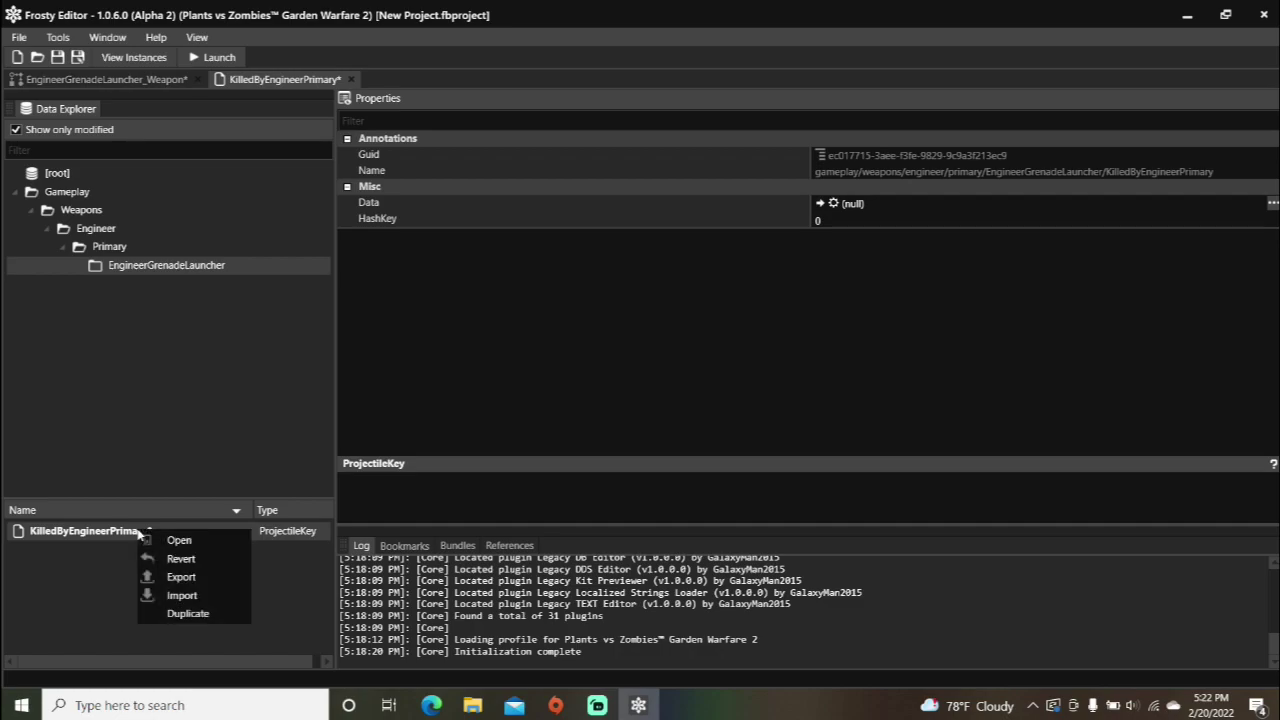
pyautogui.click(204, 614)
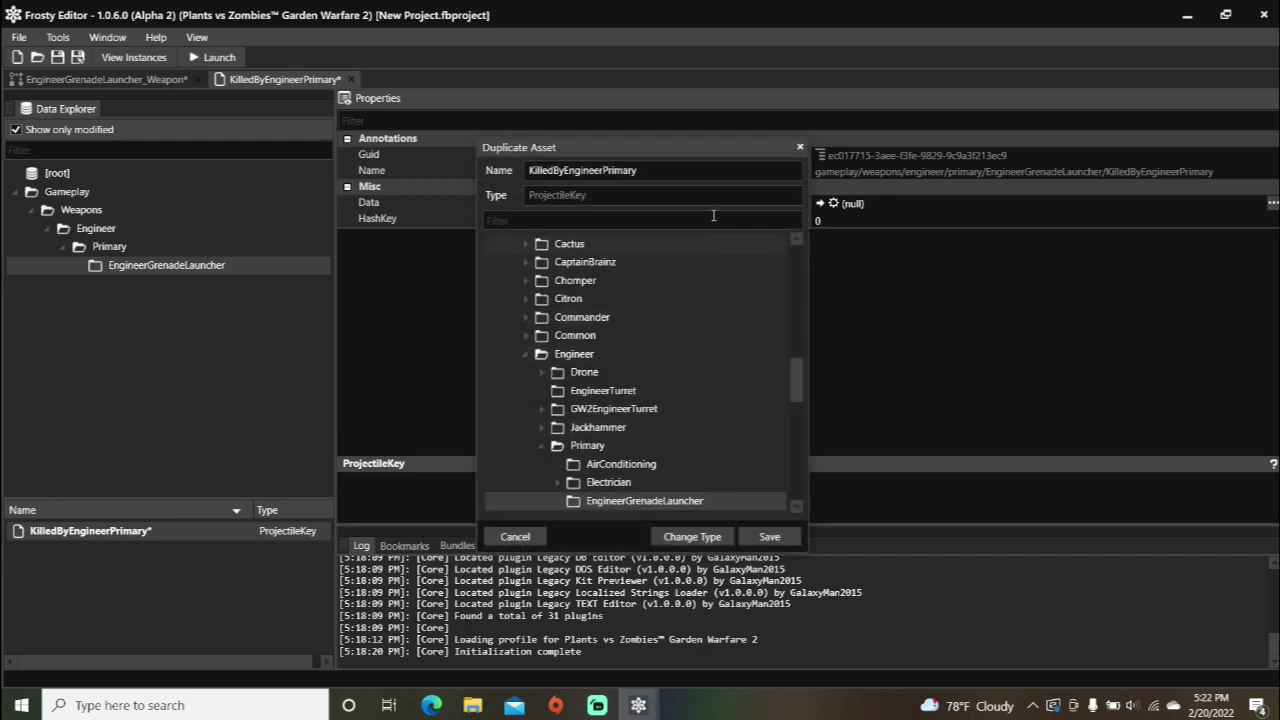
pyautogui.moveTo(668, 170); pyautogui.dragTo(487, 196)
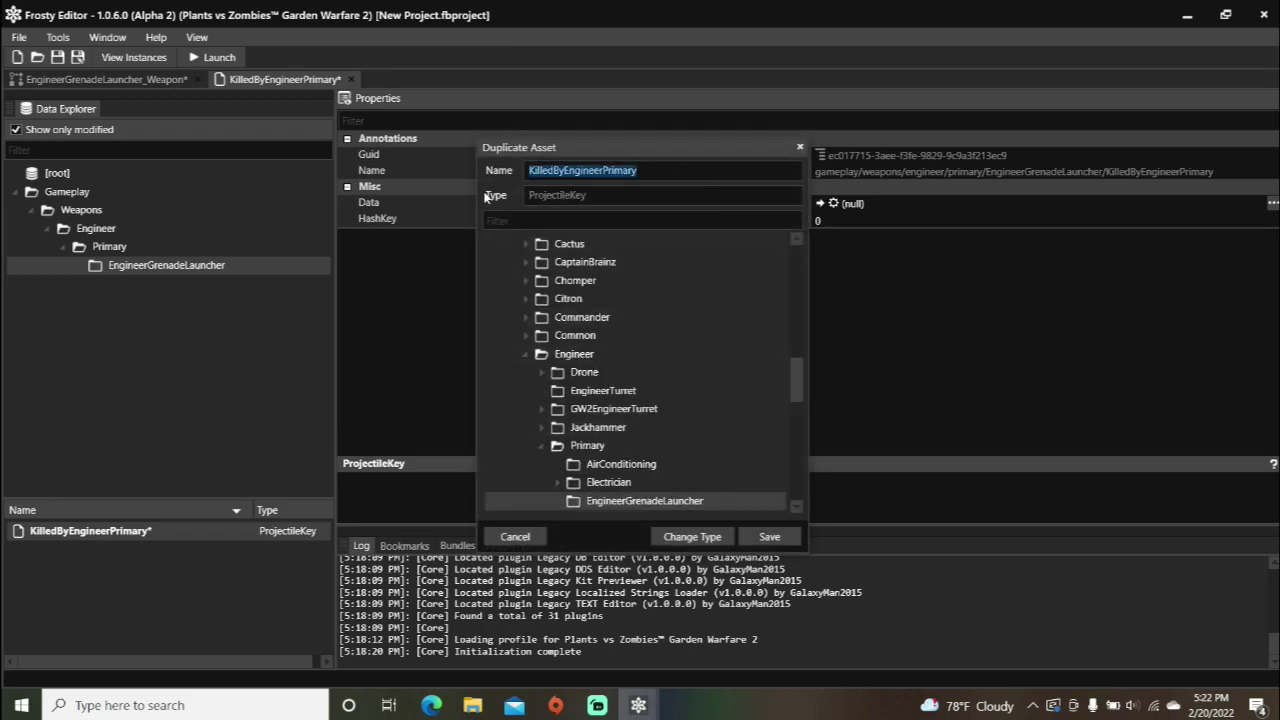
pyautogui.write('Engin')
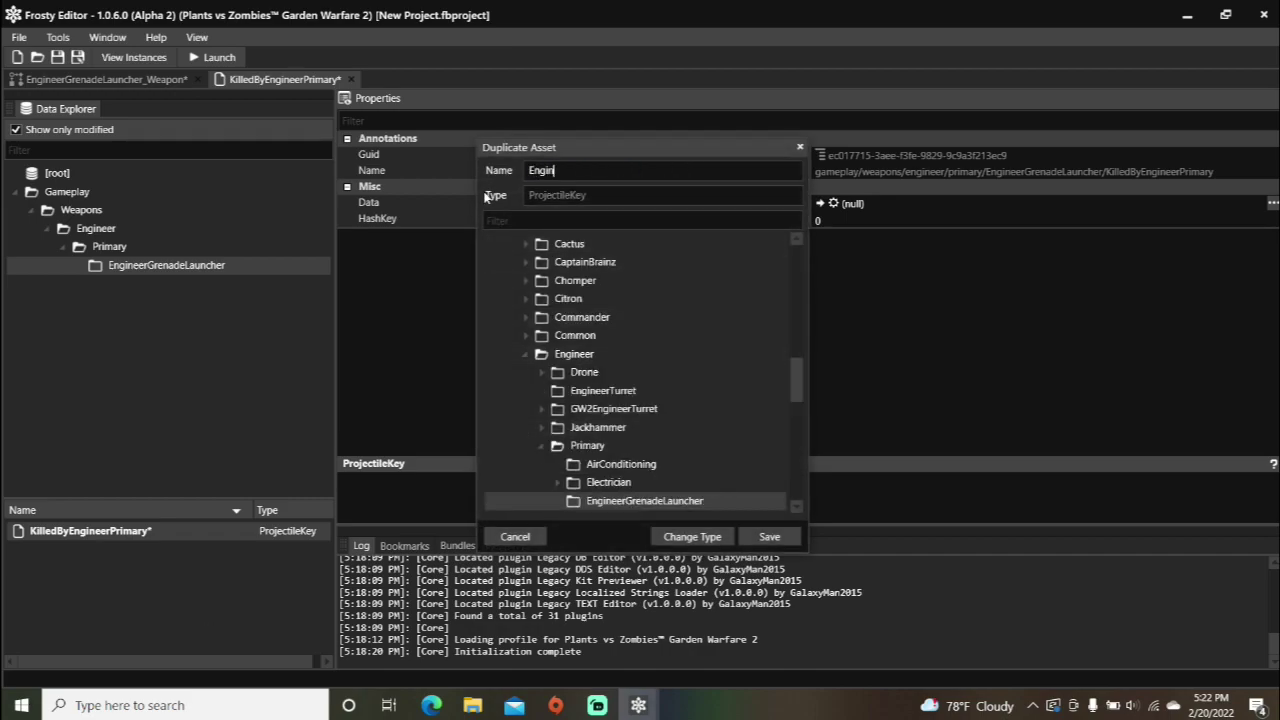
pyautogui.write('eerTurret')
# - Change EngineerTurret's type to ProjectileValue, save it, and open it for editing
pyautogui.click(697, 535)
pyautogui.write('p')
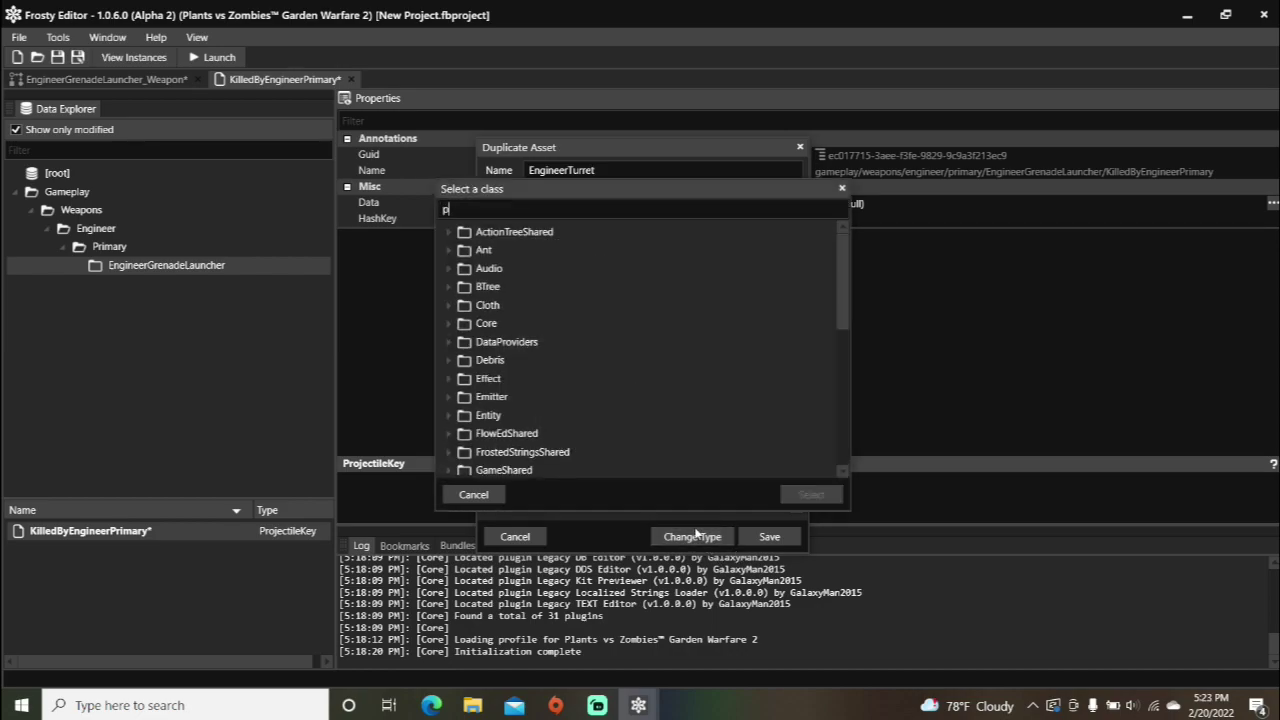
pyautogui.write('rojectilevalue')
pyautogui.press('Return')
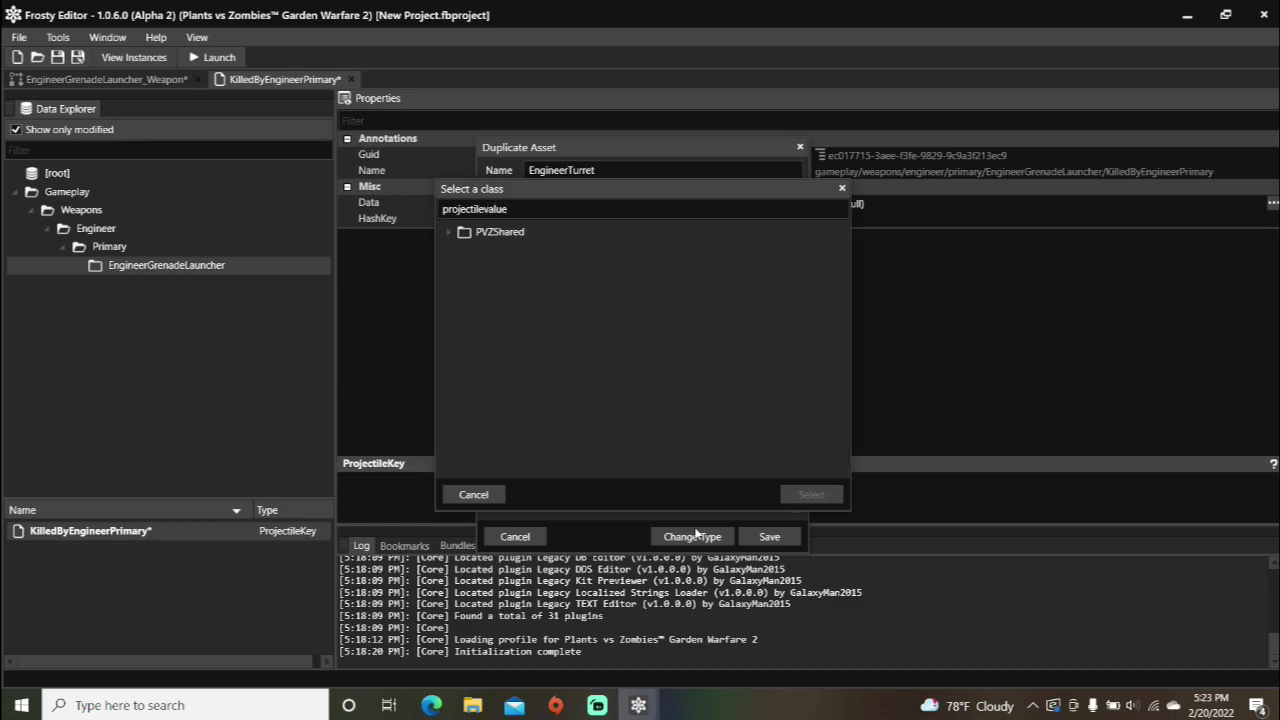
pyautogui.click(450, 233)
pyautogui.click(484, 250)
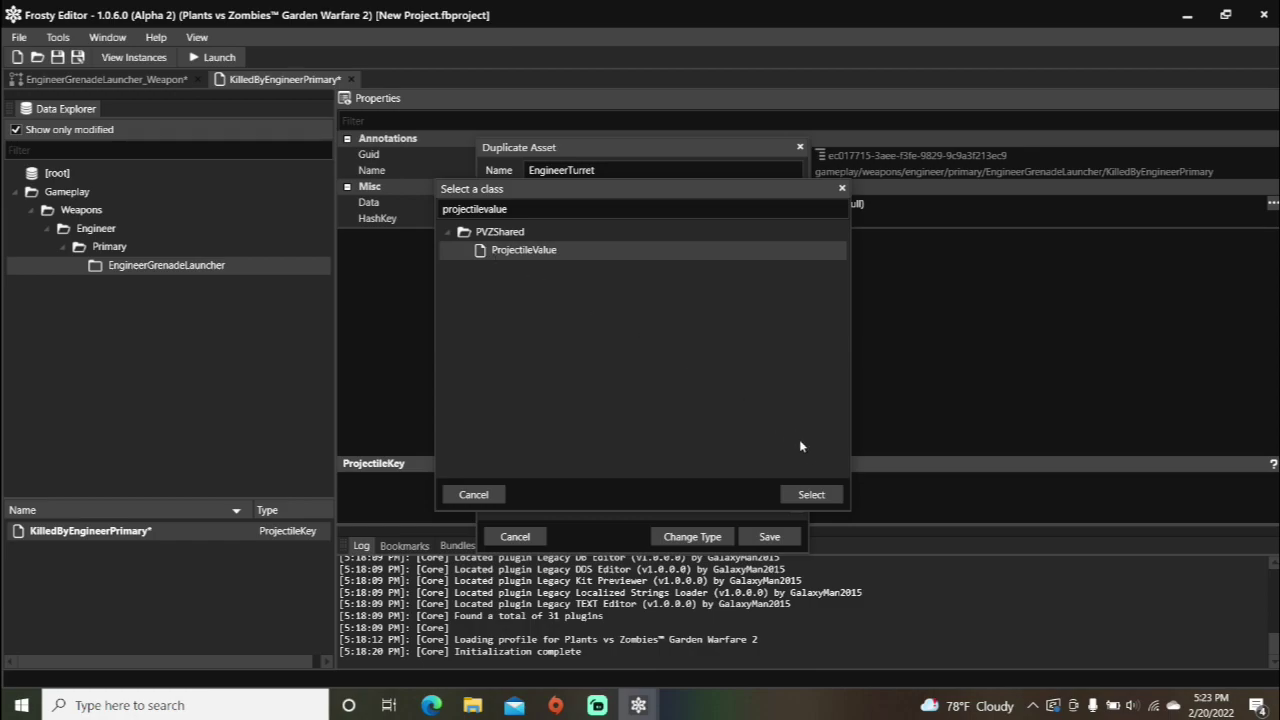
pyautogui.click(811, 495)
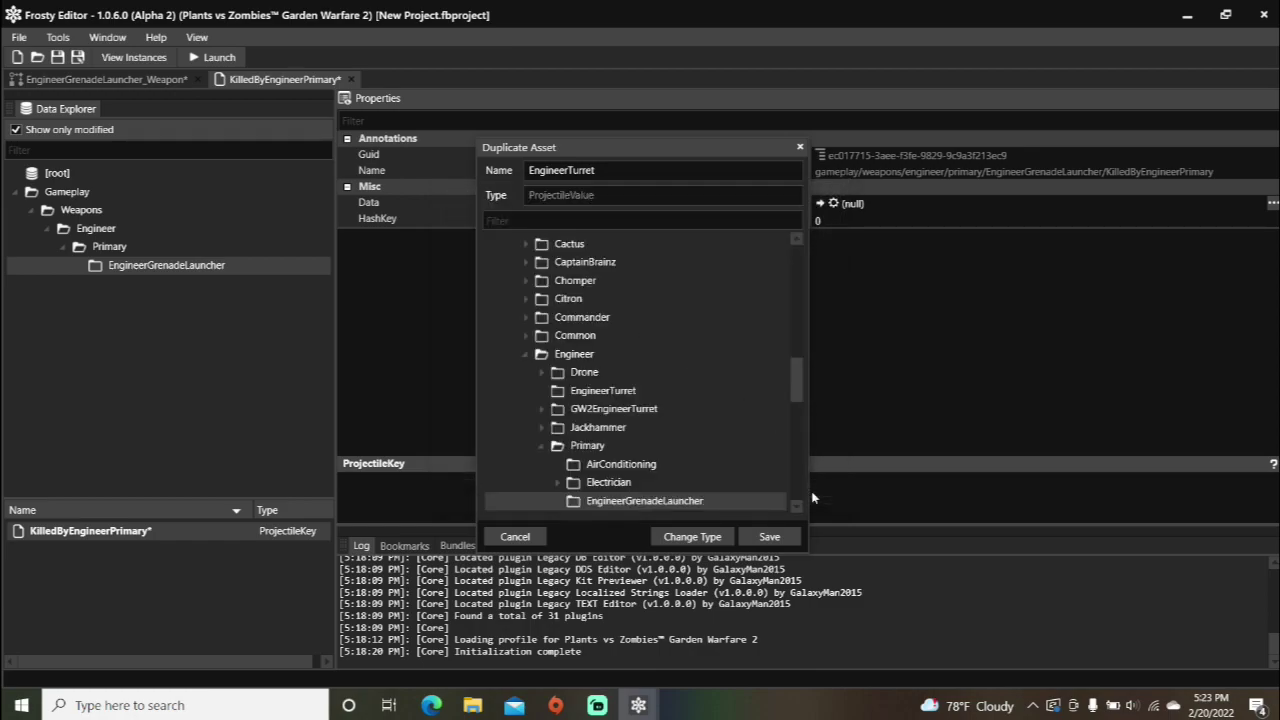
pyautogui.click(778, 537)
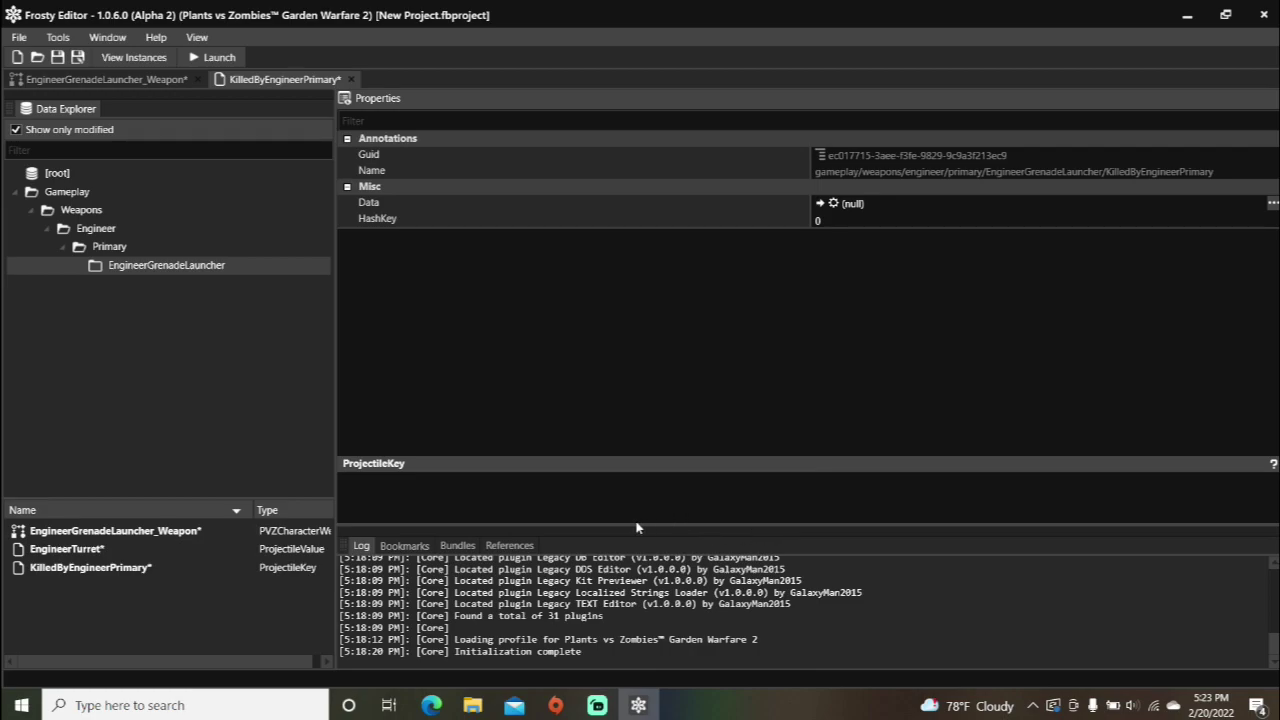
pyautogui.doubleClick(201, 553)
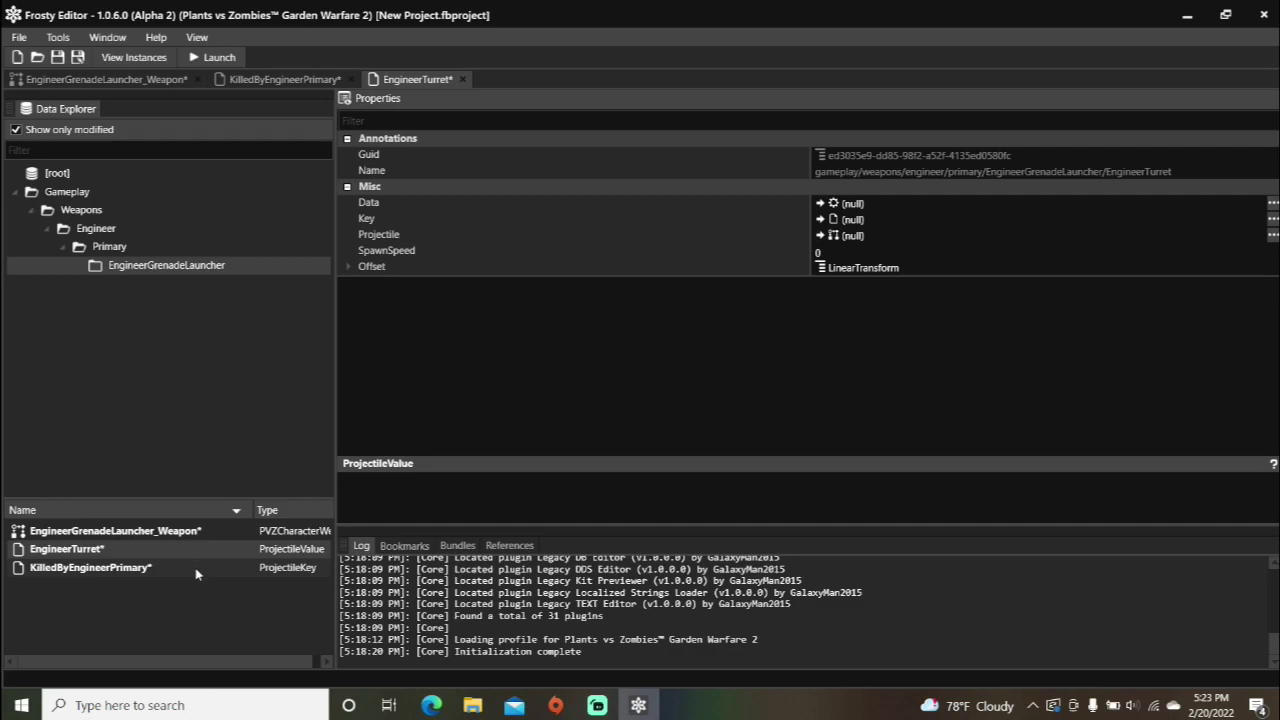
# - Set EngineerTurret's Key to KilledByEngineerPrimary, then duplicate that asset as EngineerTurret_Spawn
pyautogui.click(195, 567)
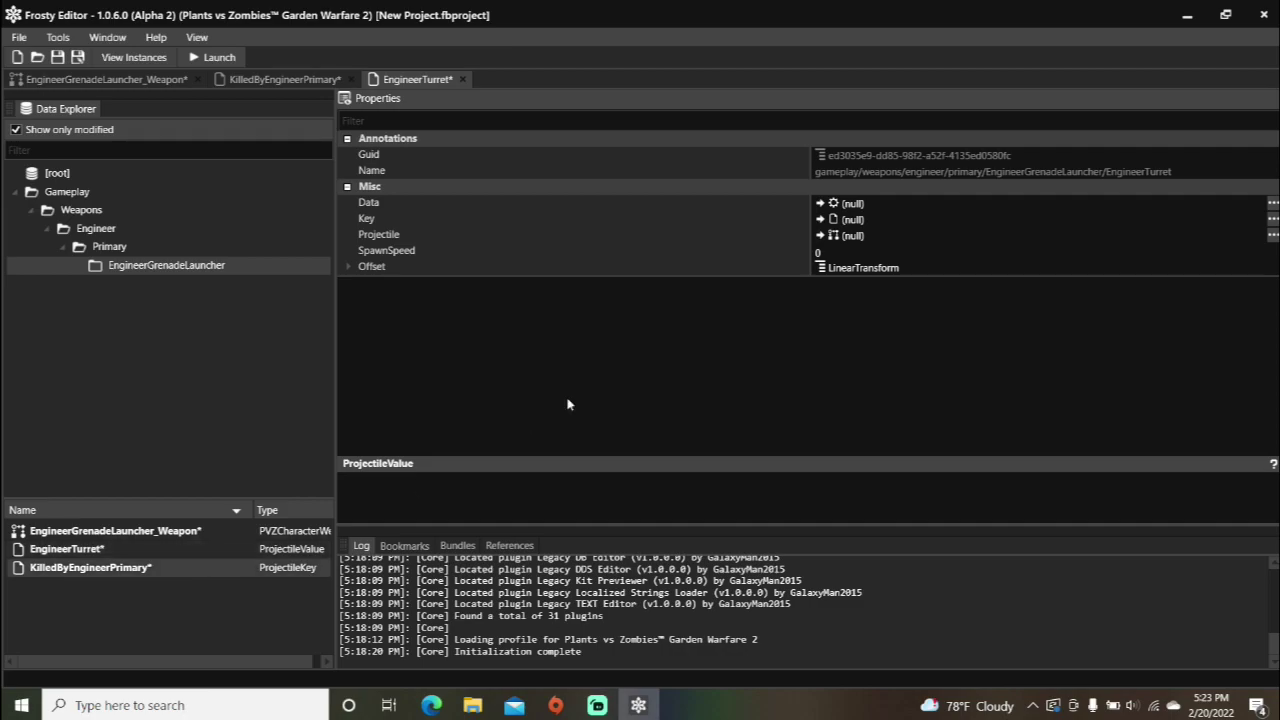
pyautogui.click(819, 219)
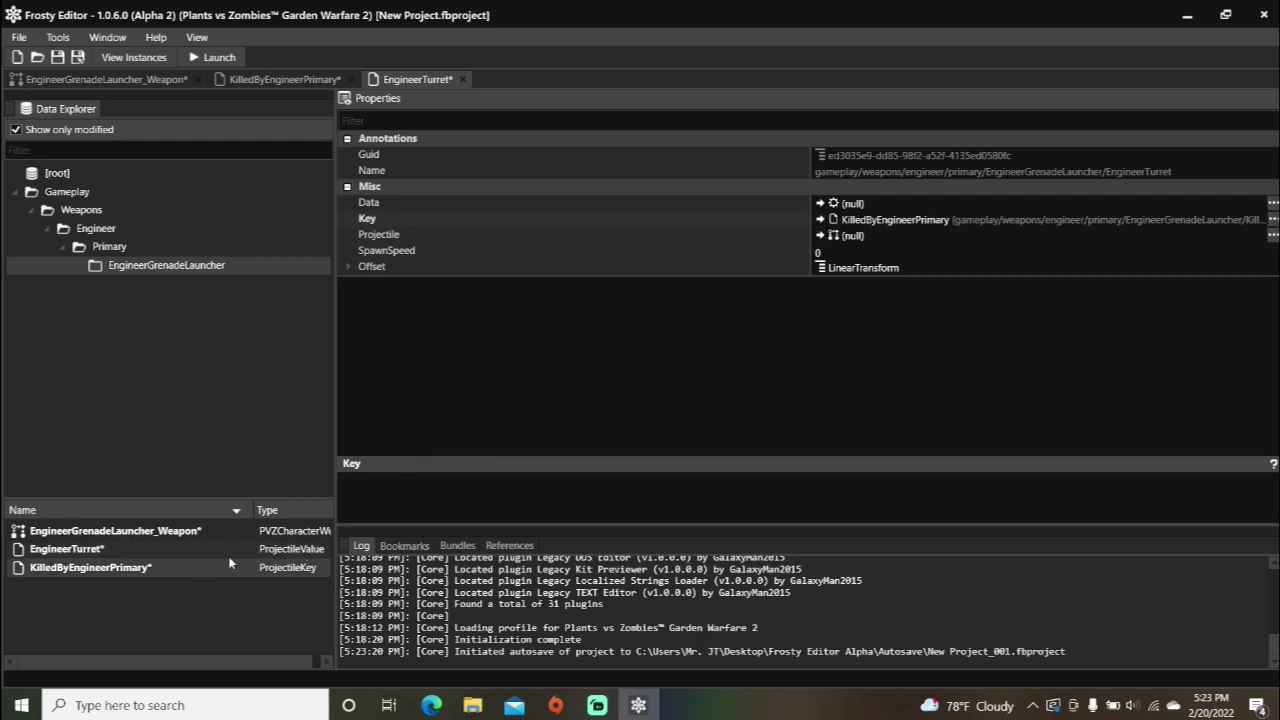
pyautogui.rightClick(145, 569)
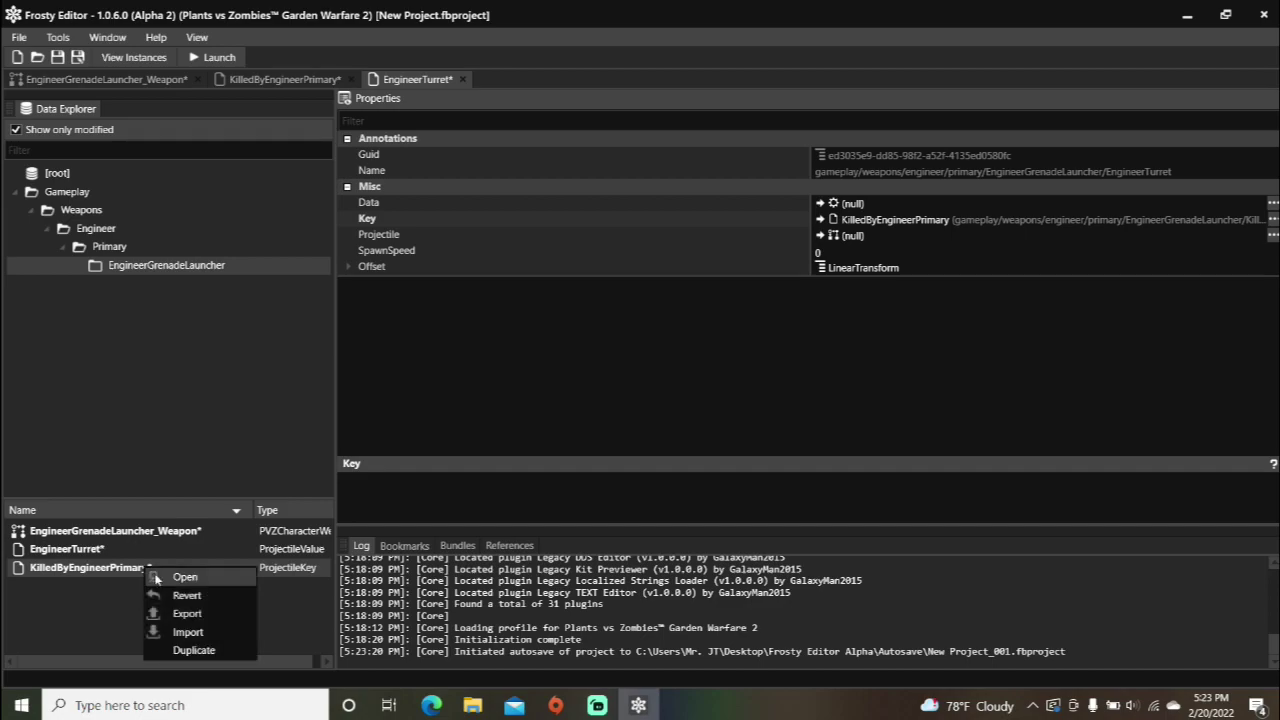
pyautogui.click(207, 650)
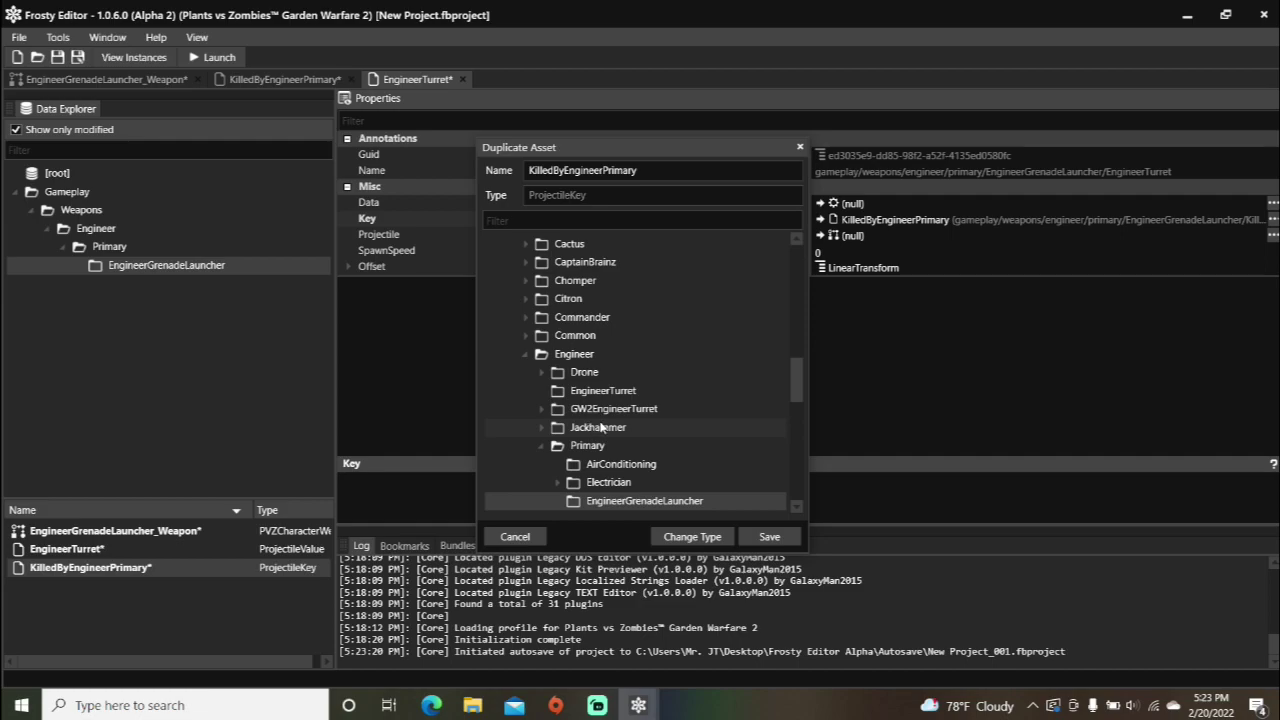
pyautogui.doubleClick(689, 174)
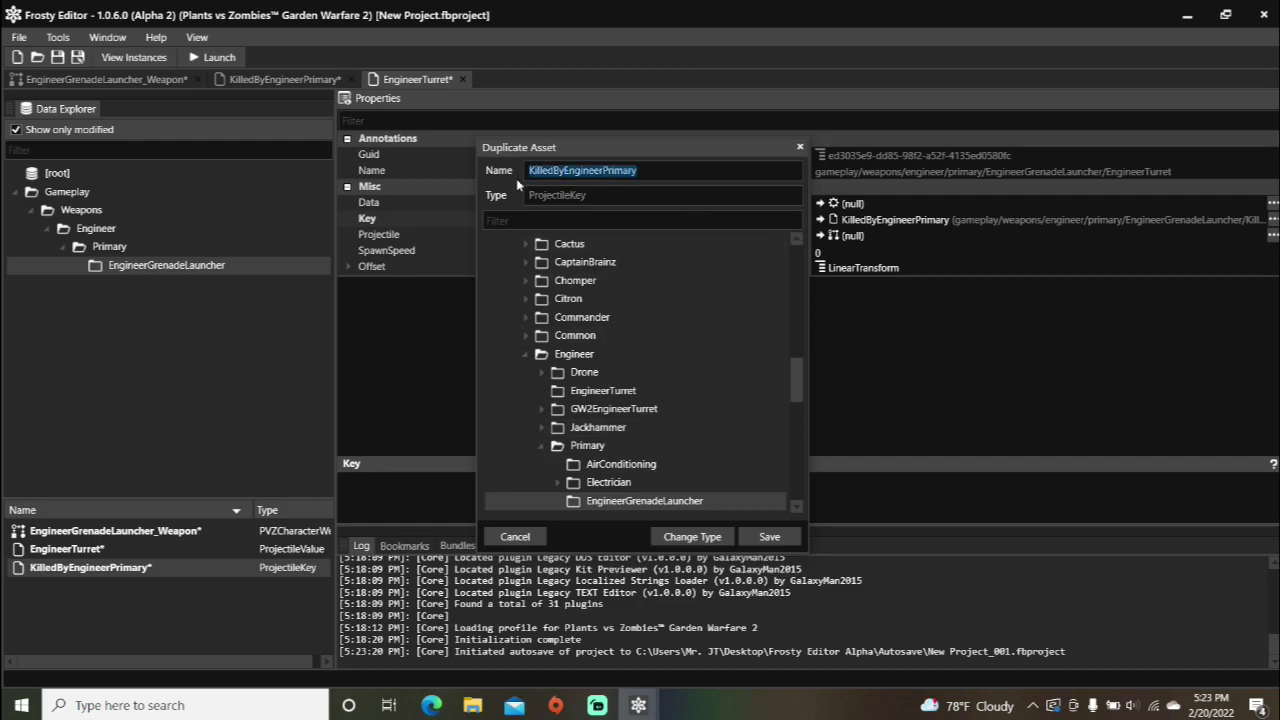
pyautogui.write('EngineerTurret')
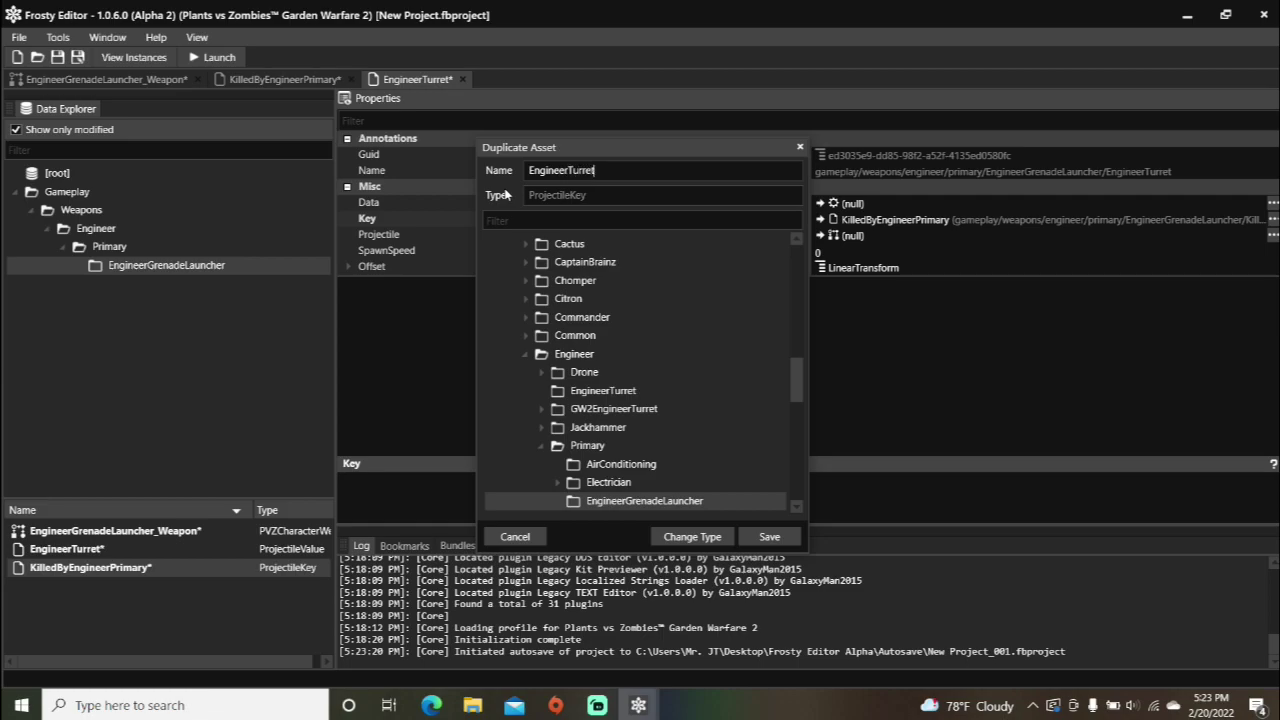
pyautogui.write('_Spawn')
# - Change EngineerTurret_Spawn's type to ProjectileBlueprint and save it
pyautogui.click(677, 538)
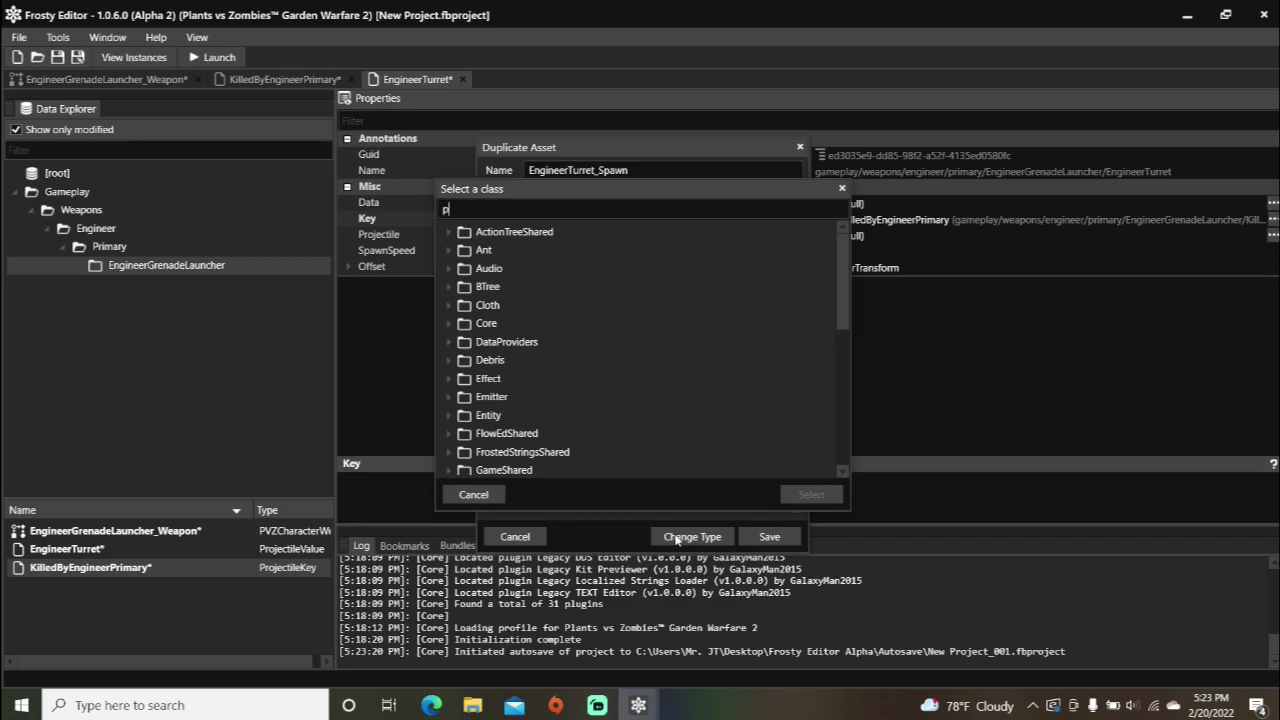
pyautogui.write('projectileblueprint')
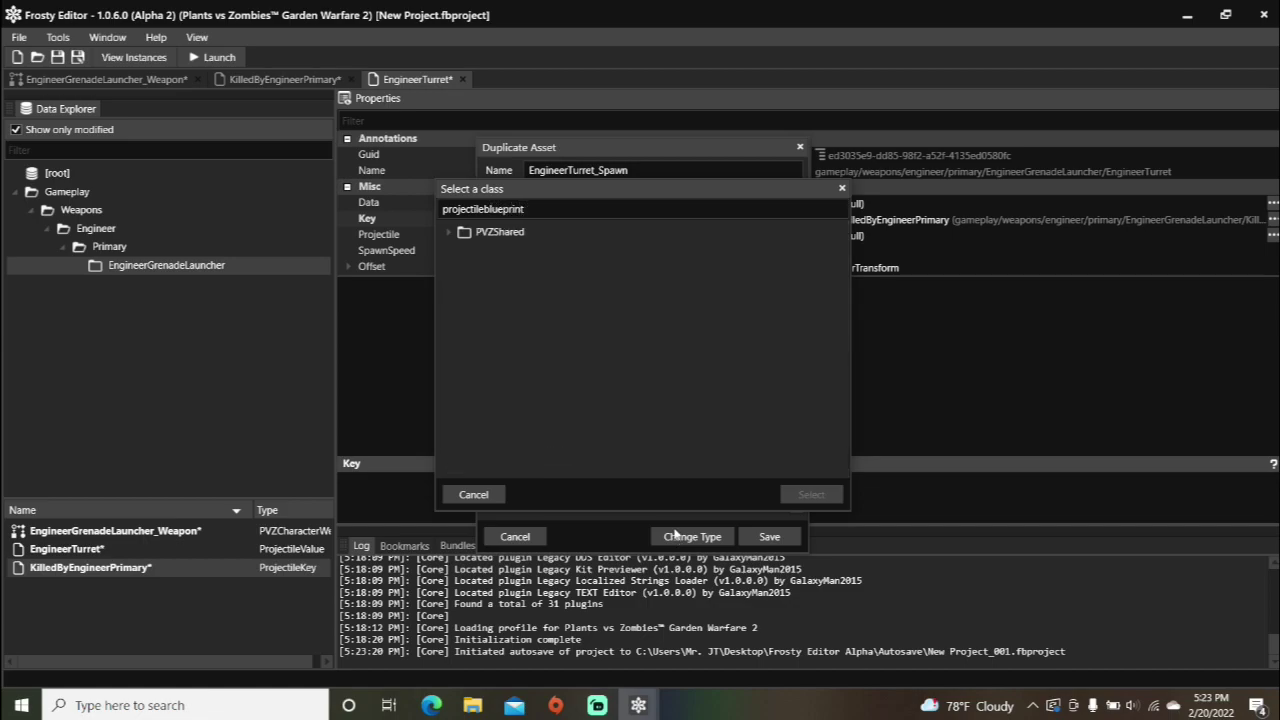
pyautogui.click(448, 234)
pyautogui.click(493, 253)
pyautogui.click(811, 494)
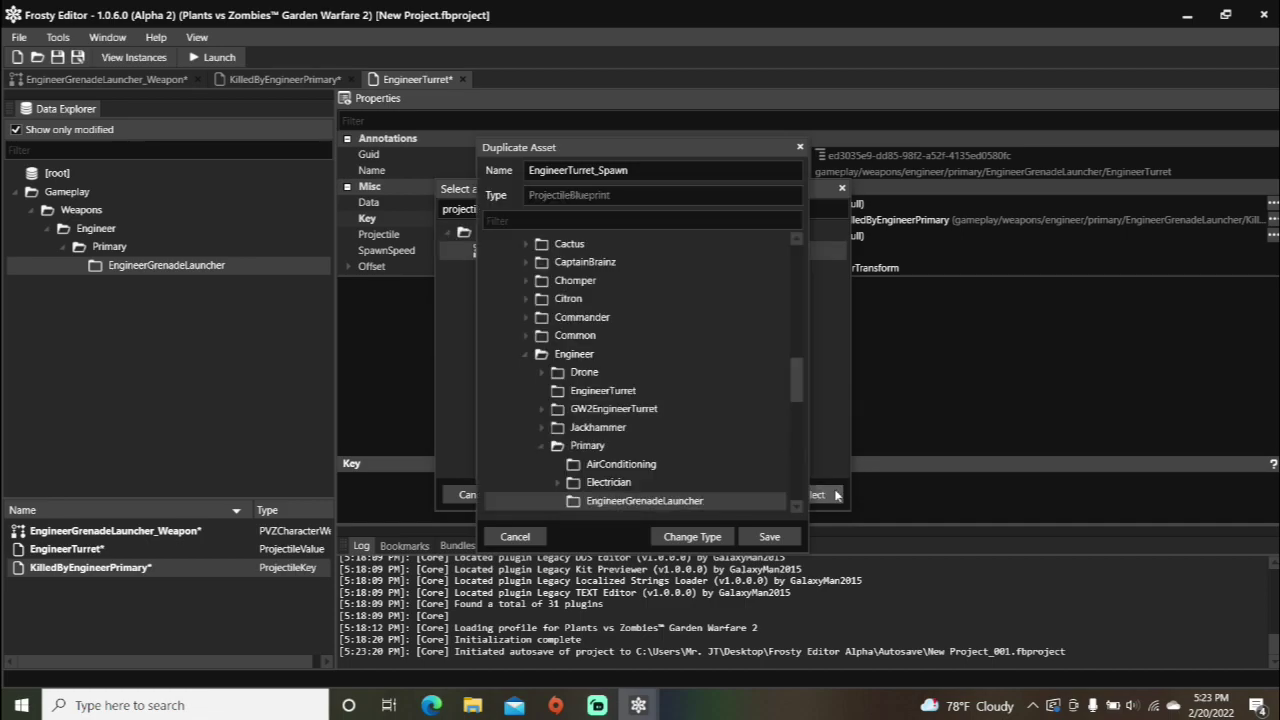
pyautogui.click(772, 537)
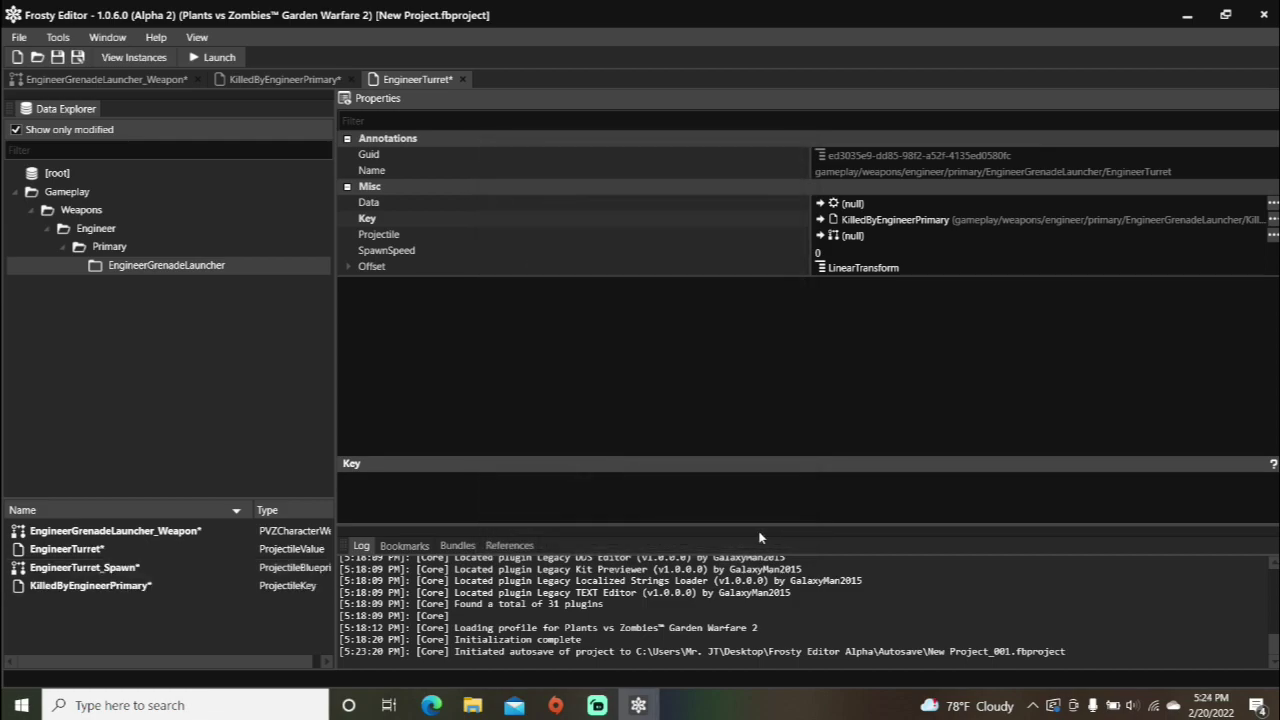
# - Assign EngineerTurret_Spawn to EngineerTurret's Projectile property and open that blueprint
pyautogui.click(206, 566)
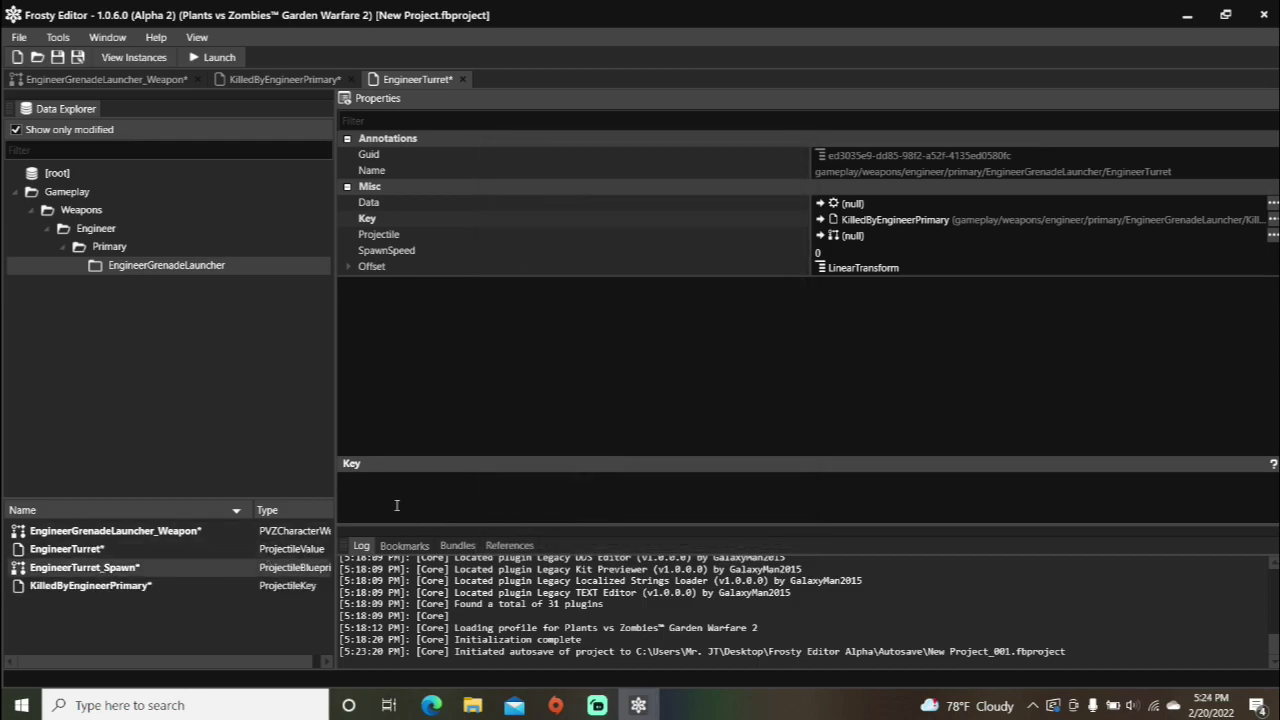
pyautogui.click(819, 235)
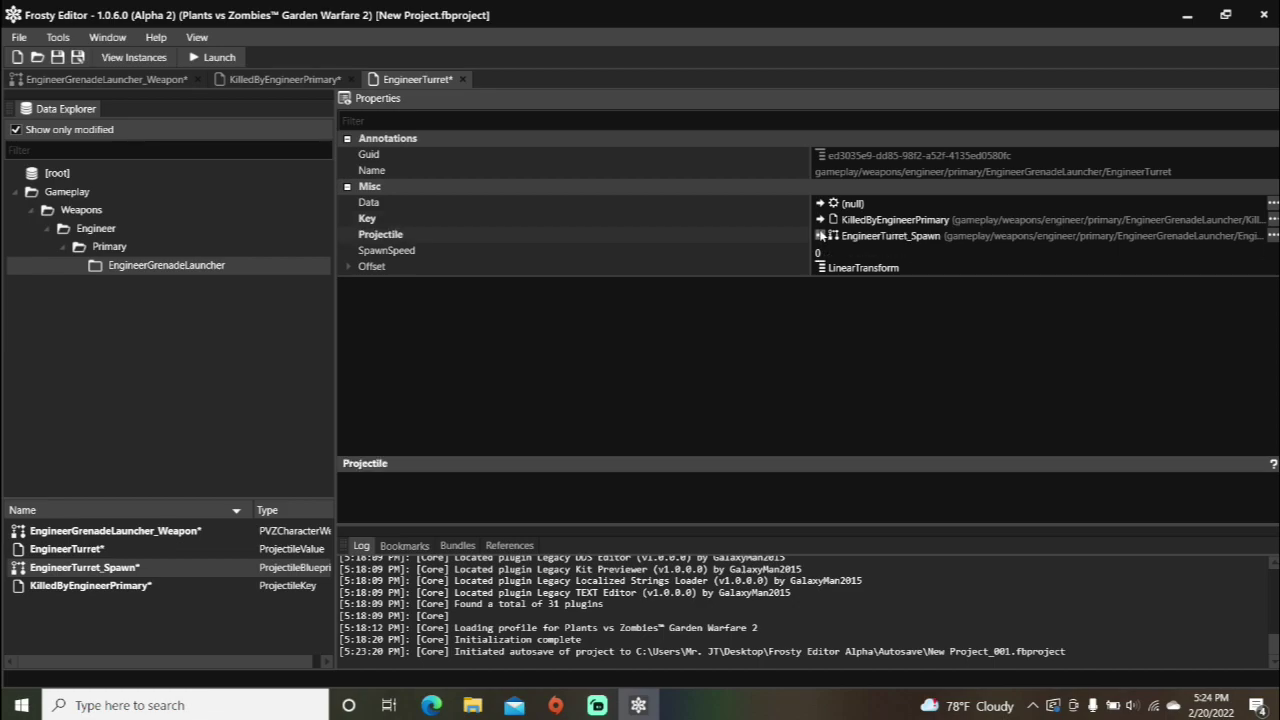
pyautogui.click(1273, 235)
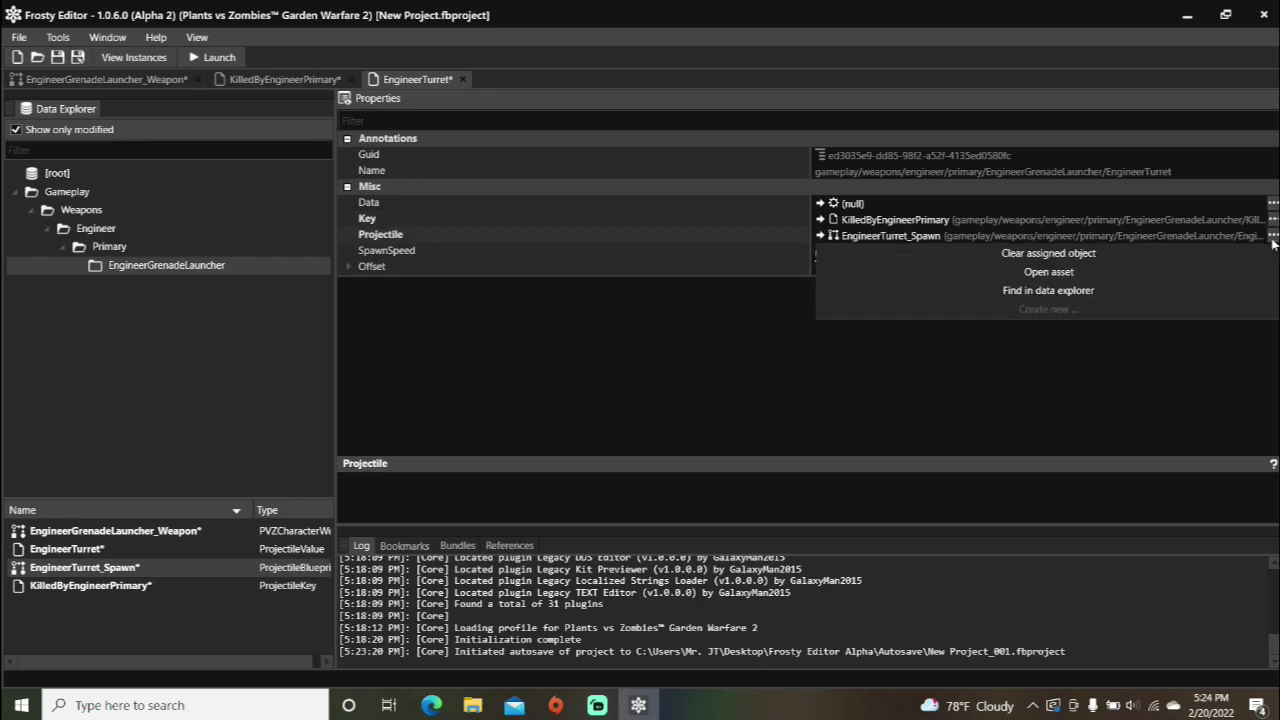
pyautogui.click(1091, 277)
# - Change EngineerTurret_Spawn's Flags value from 0 to 1
pyautogui.click(843, 205)
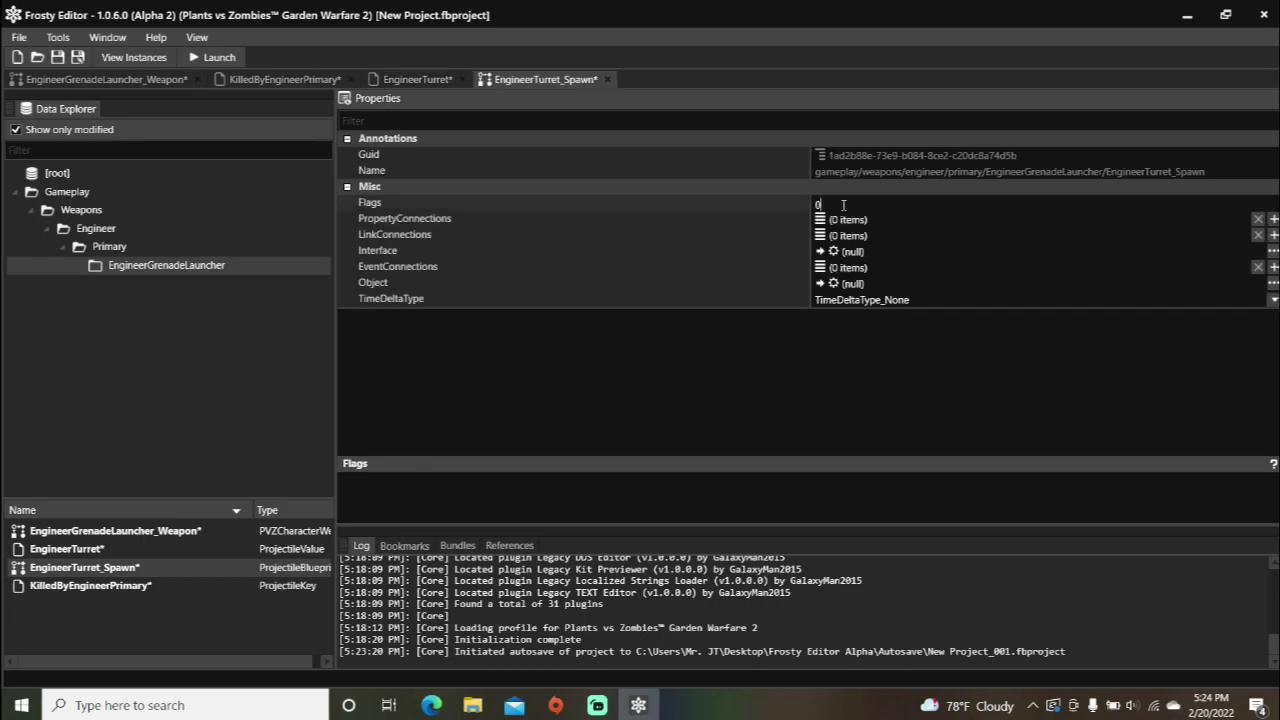
pyautogui.moveTo(843, 205); pyautogui.dragTo(816, 208)
pyautogui.write('1')
pyautogui.press('Return')
pyautogui.click(17, 130)
# - Filter assets for 'imitator' and open the ImitatorSpawnWeapon_Baron_Projectile blueprint
pyautogui.click(51, 152)
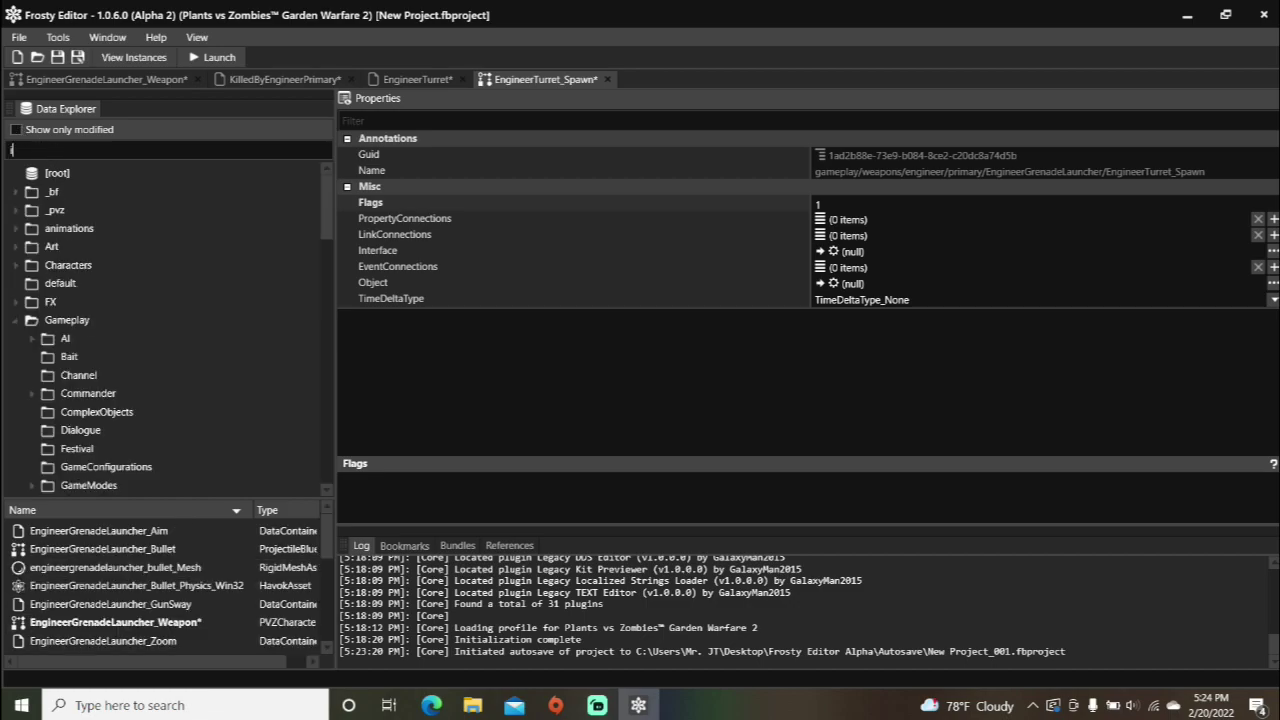
pyautogui.write('imitator')
pyautogui.press('Return')
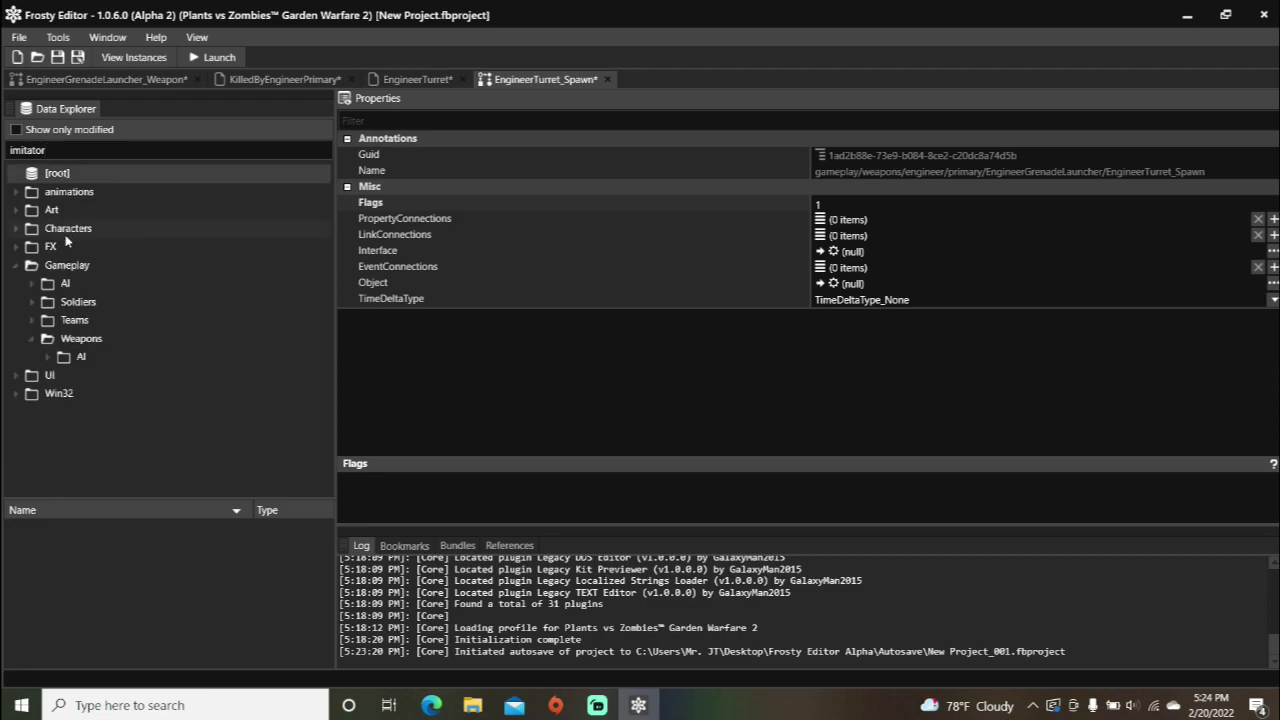
pyautogui.click(50, 357)
pyautogui.click(63, 375)
pyautogui.click(81, 394)
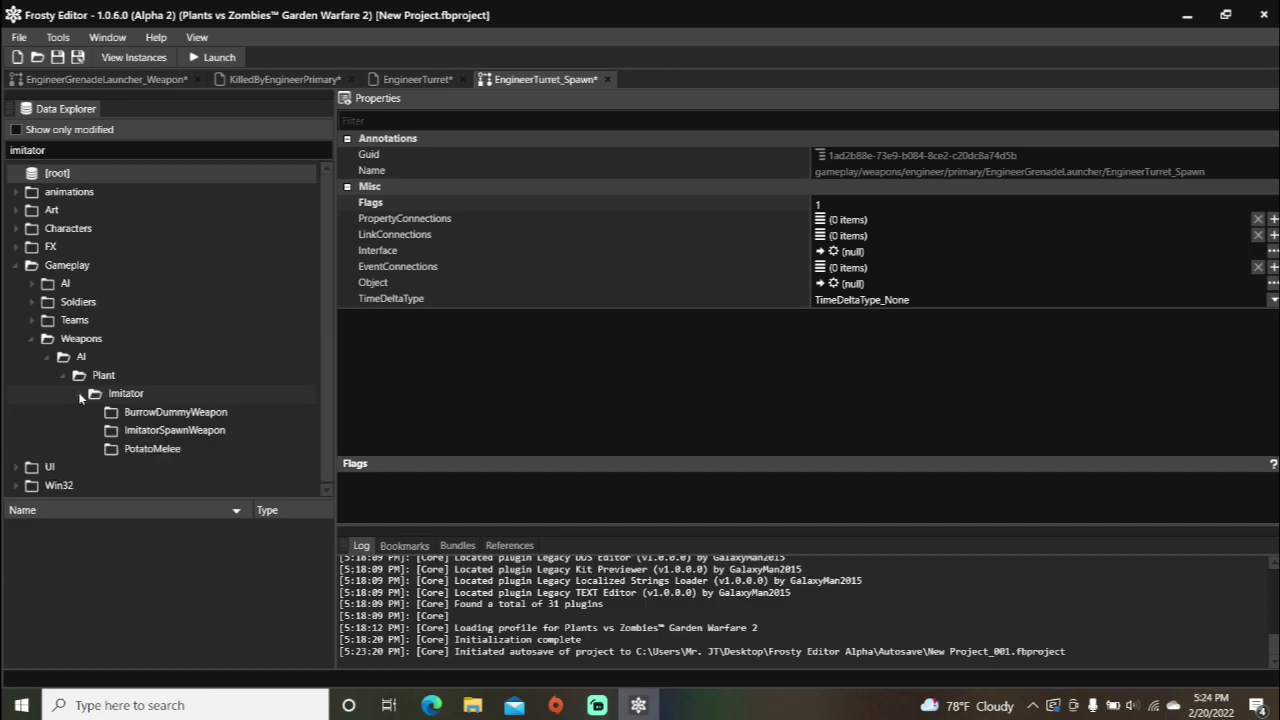
pyautogui.click(138, 434)
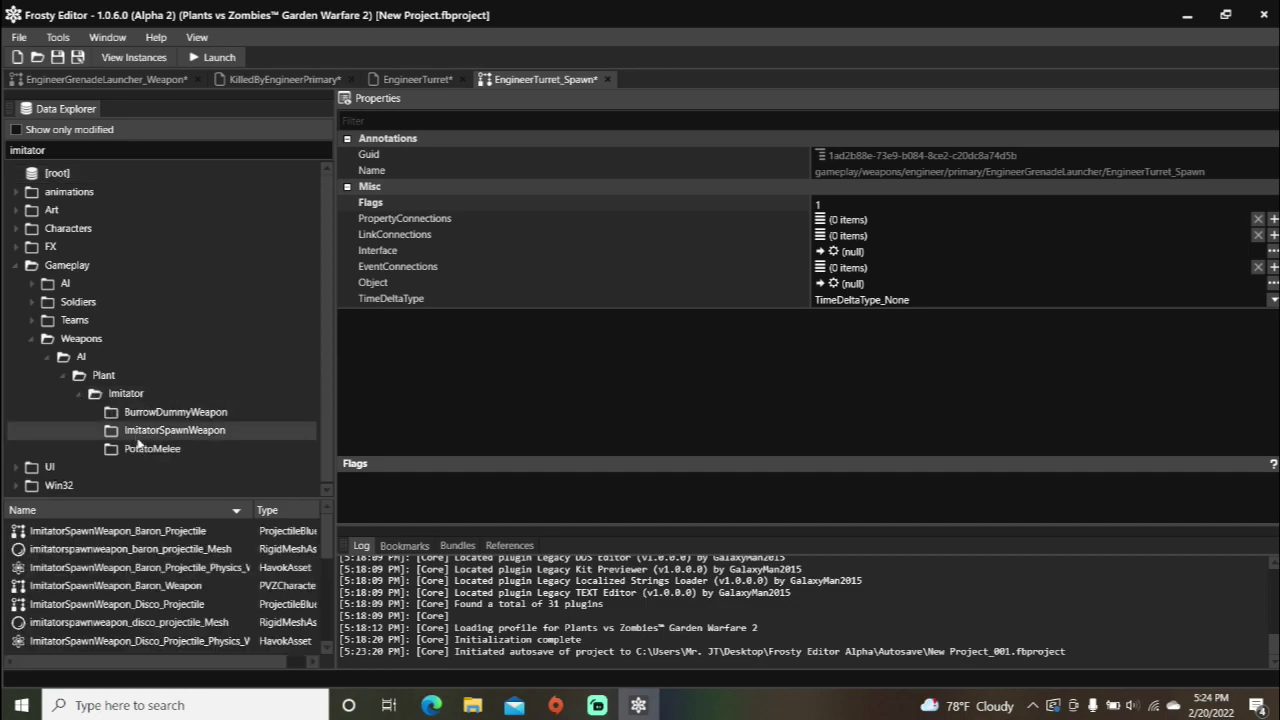
pyautogui.doubleClick(137, 537)
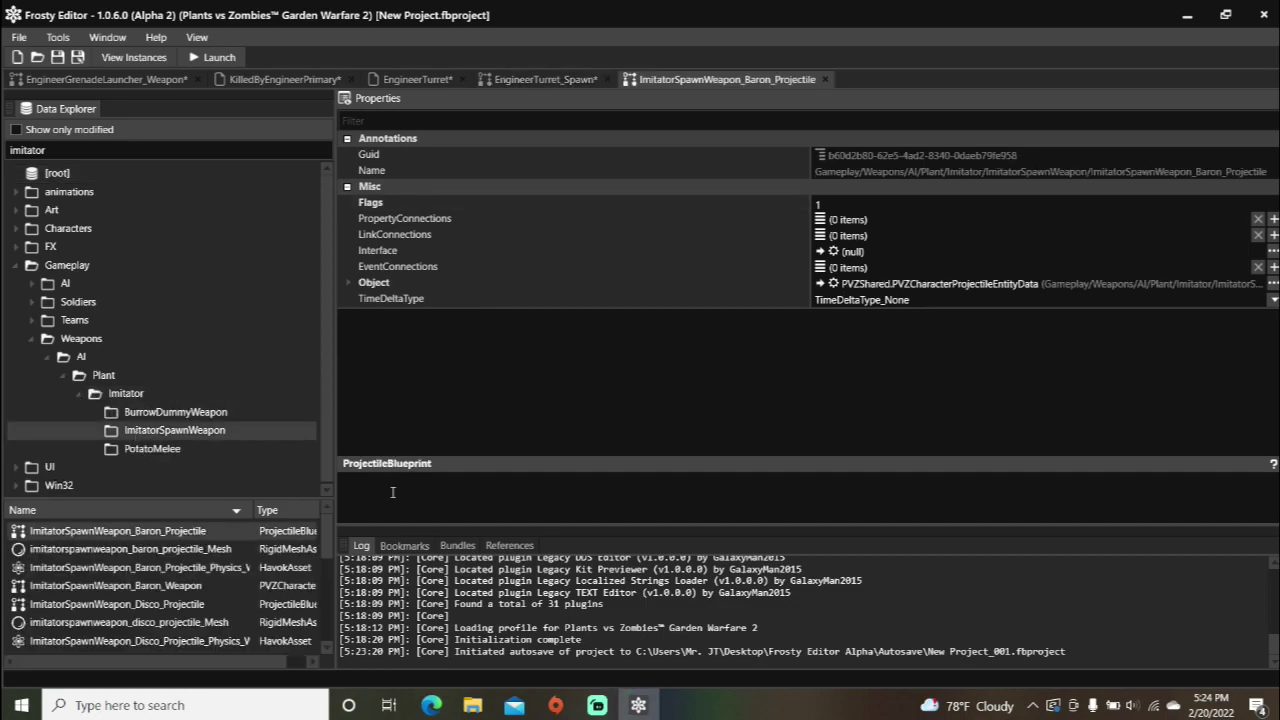
# - Copy the Baron projectile's Object and go back to EngineerTurret_Spawn
pyautogui.rightClick(878, 286)
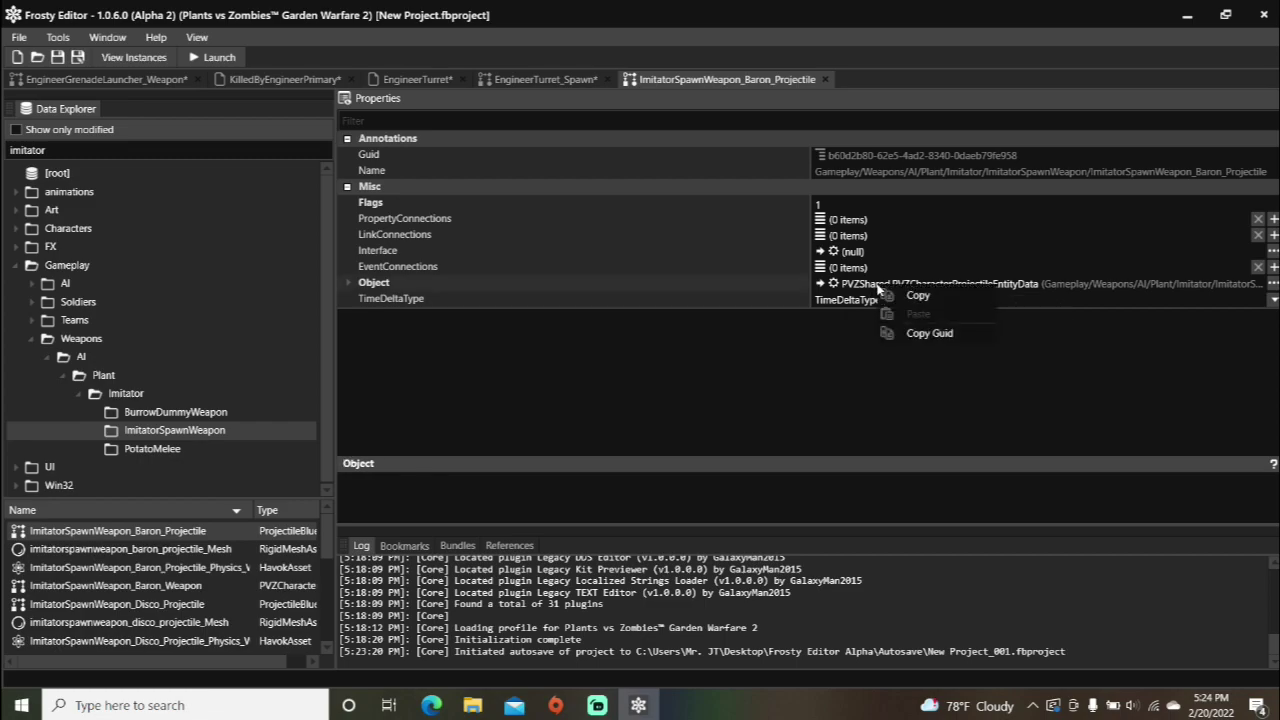
pyautogui.click(910, 297)
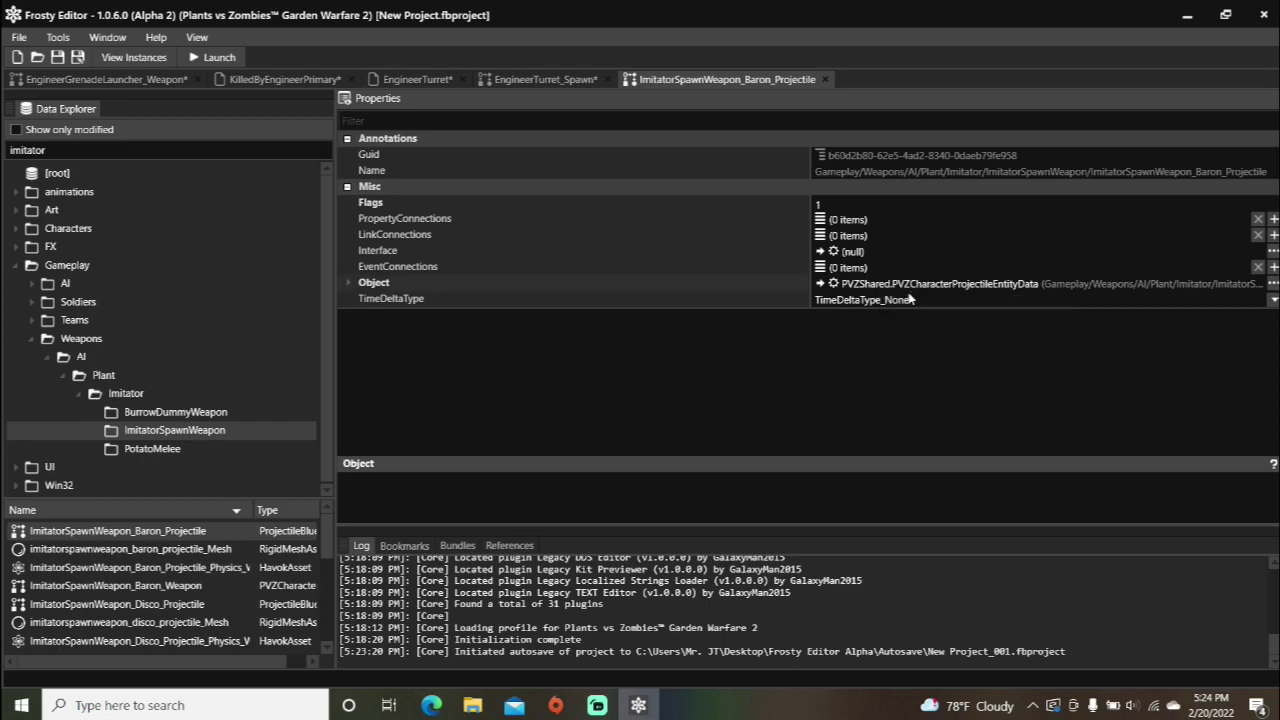
pyautogui.click(533, 80)
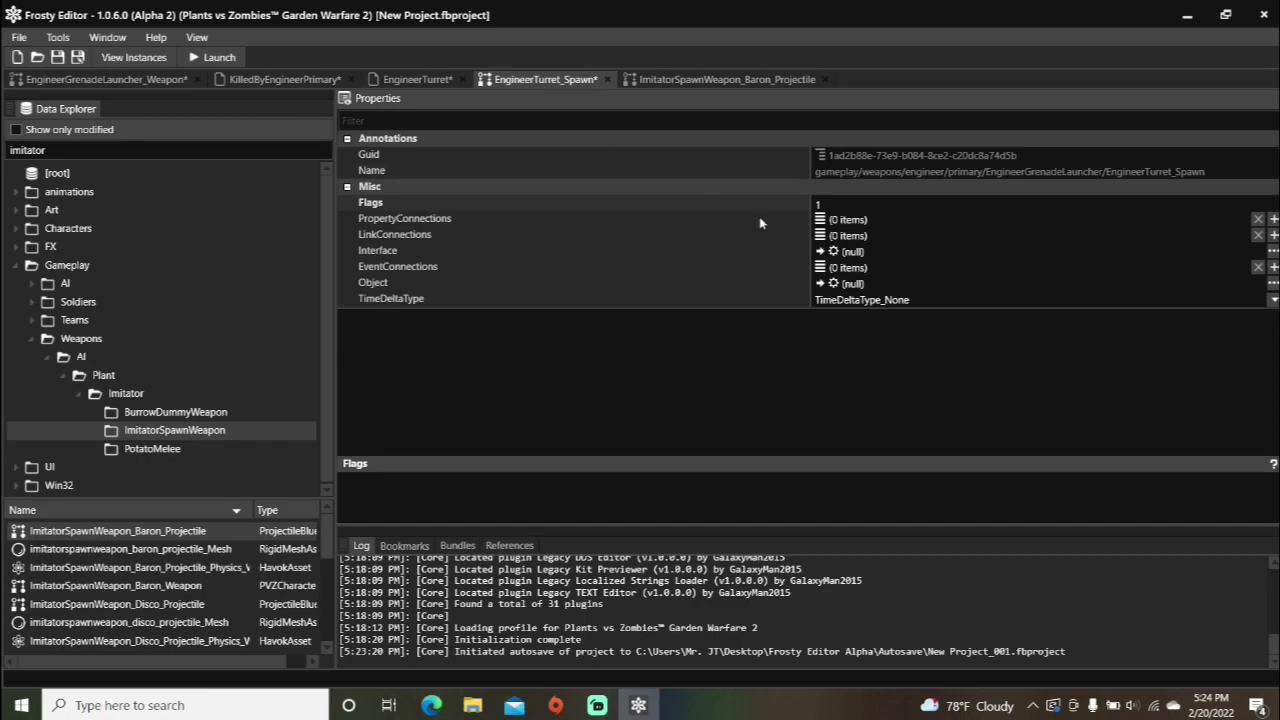
# - Paste the copied projectile object into EngineerTurret_Spawn and expand its PhysicsData
pyautogui.rightClick(851, 285)
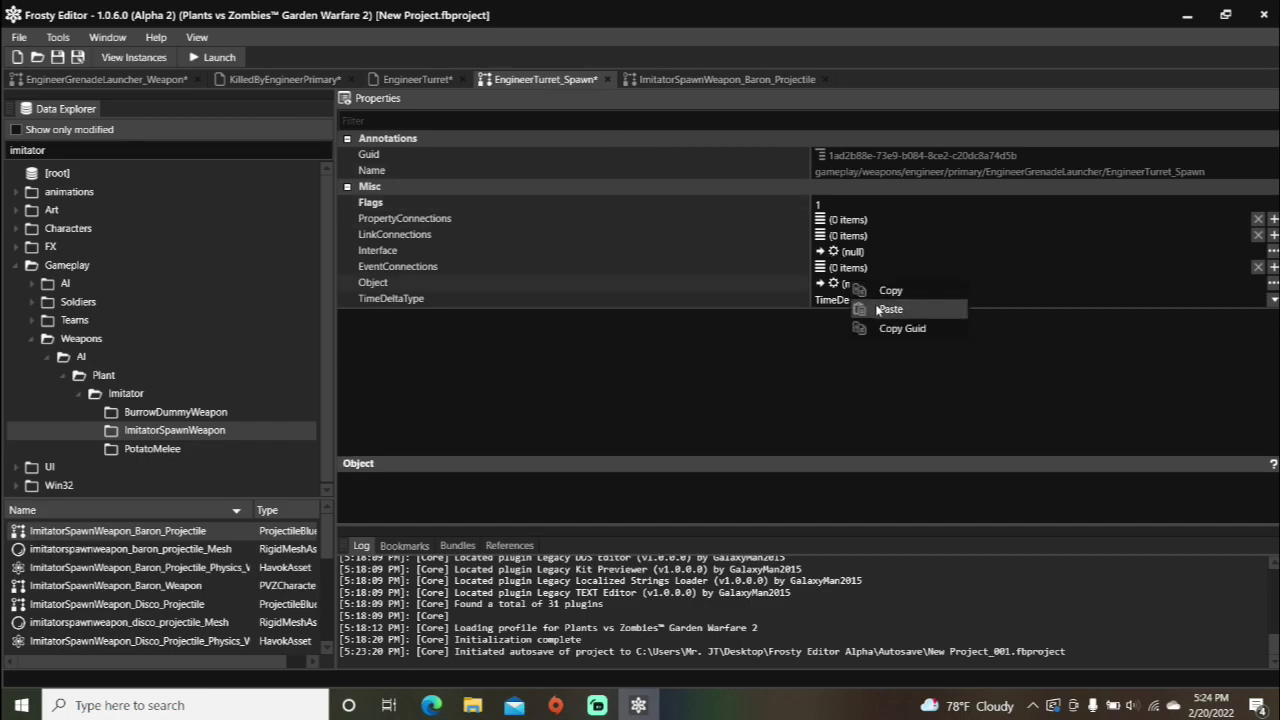
pyautogui.click(888, 309)
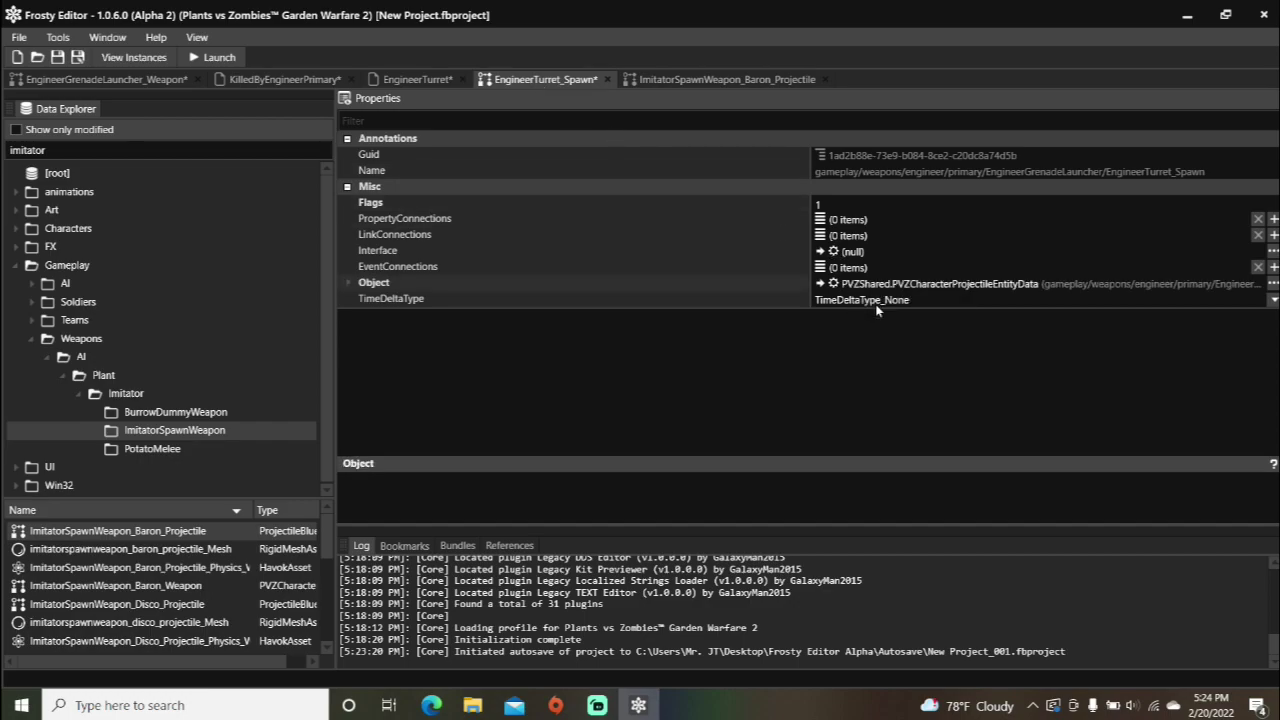
pyautogui.click(351, 284)
pyautogui.scroll(-3, 351, 284)
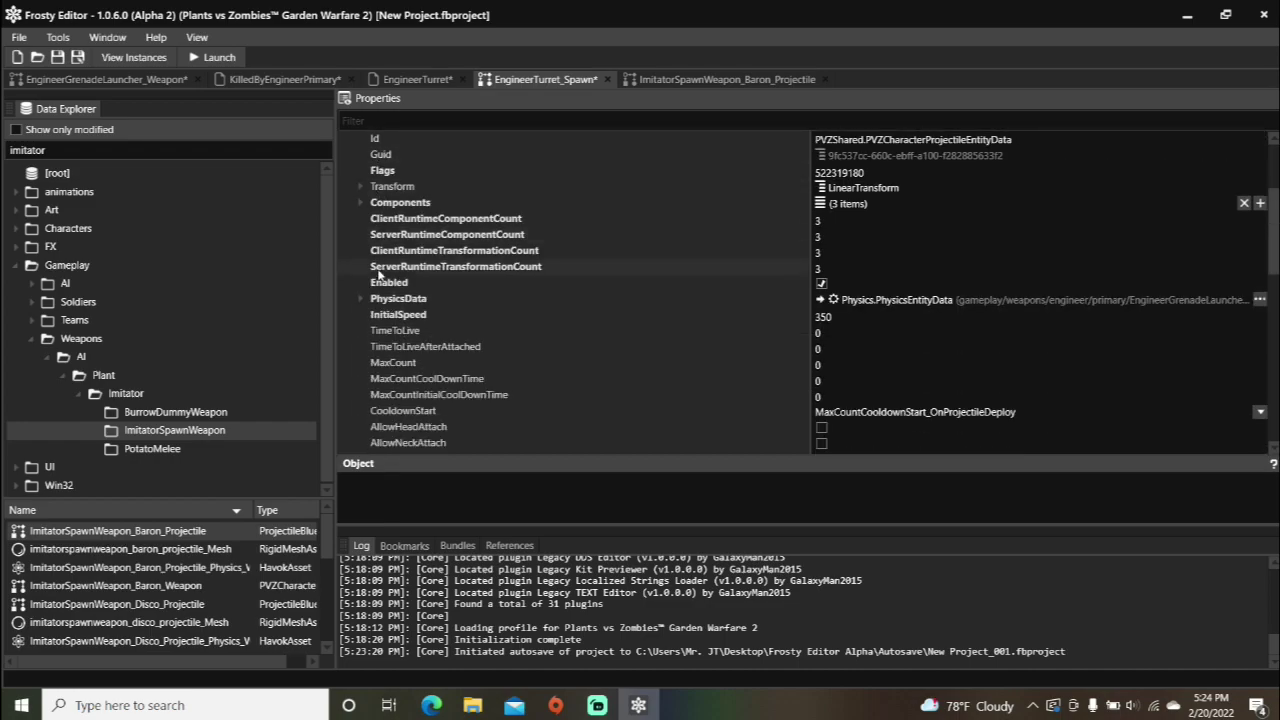
pyautogui.click(362, 299)
pyautogui.scroll(-1, 462, 310)
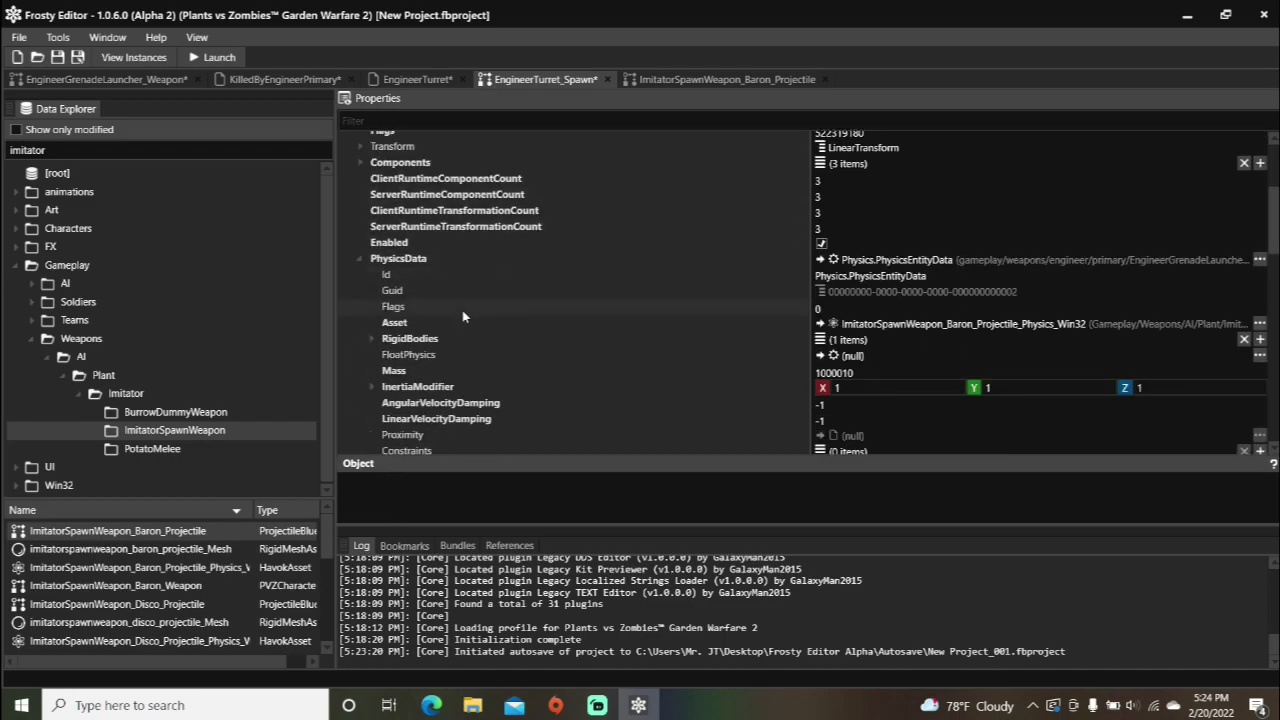
# - Clear the physics Asset, Mesh and TrailEffect references to null
pyautogui.click(1260, 323)
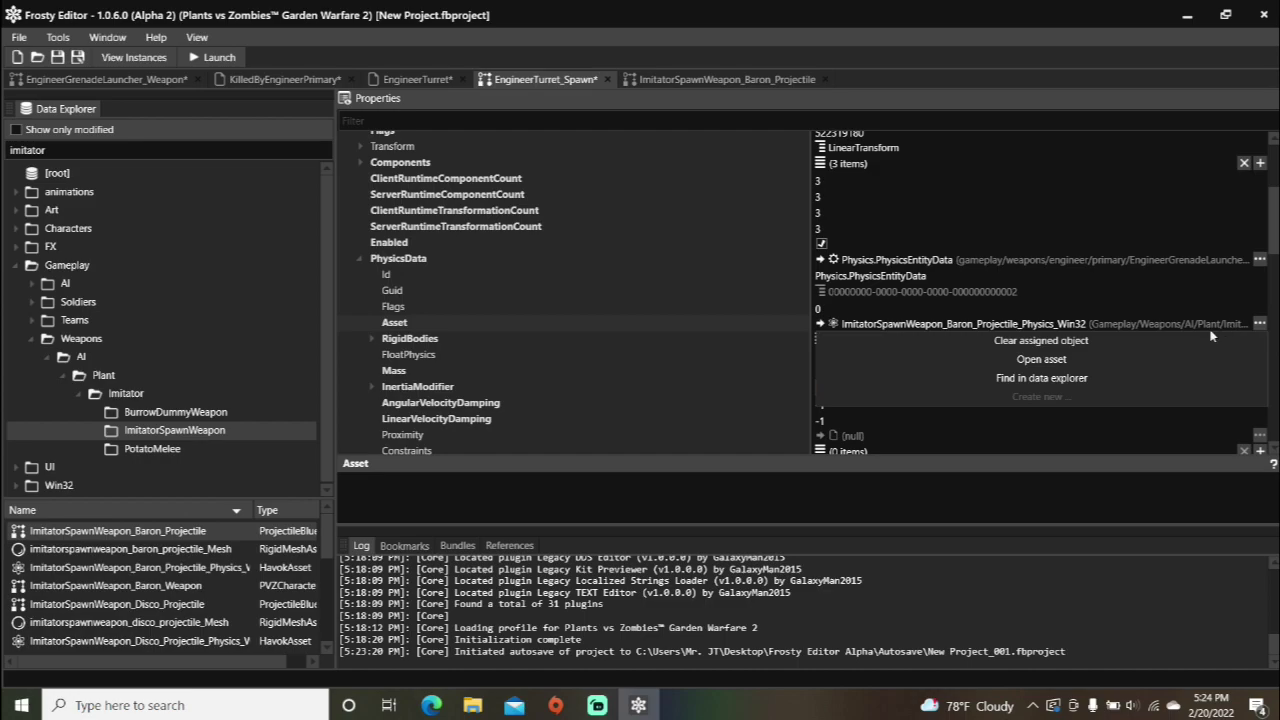
pyautogui.click(1191, 338)
pyautogui.moveTo(1273, 236); pyautogui.dragTo(1273, 330)
pyautogui.scroll(-5, 1273, 330)
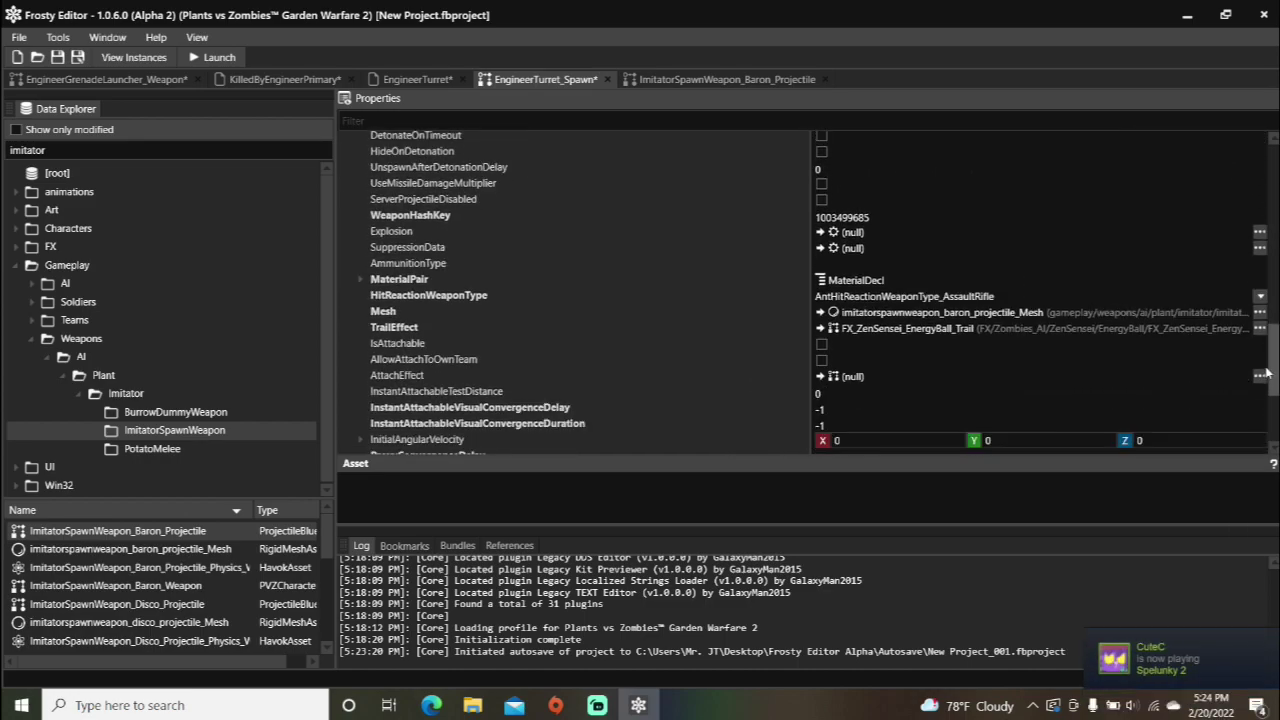
pyautogui.click(1260, 312)
pyautogui.click(1198, 330)
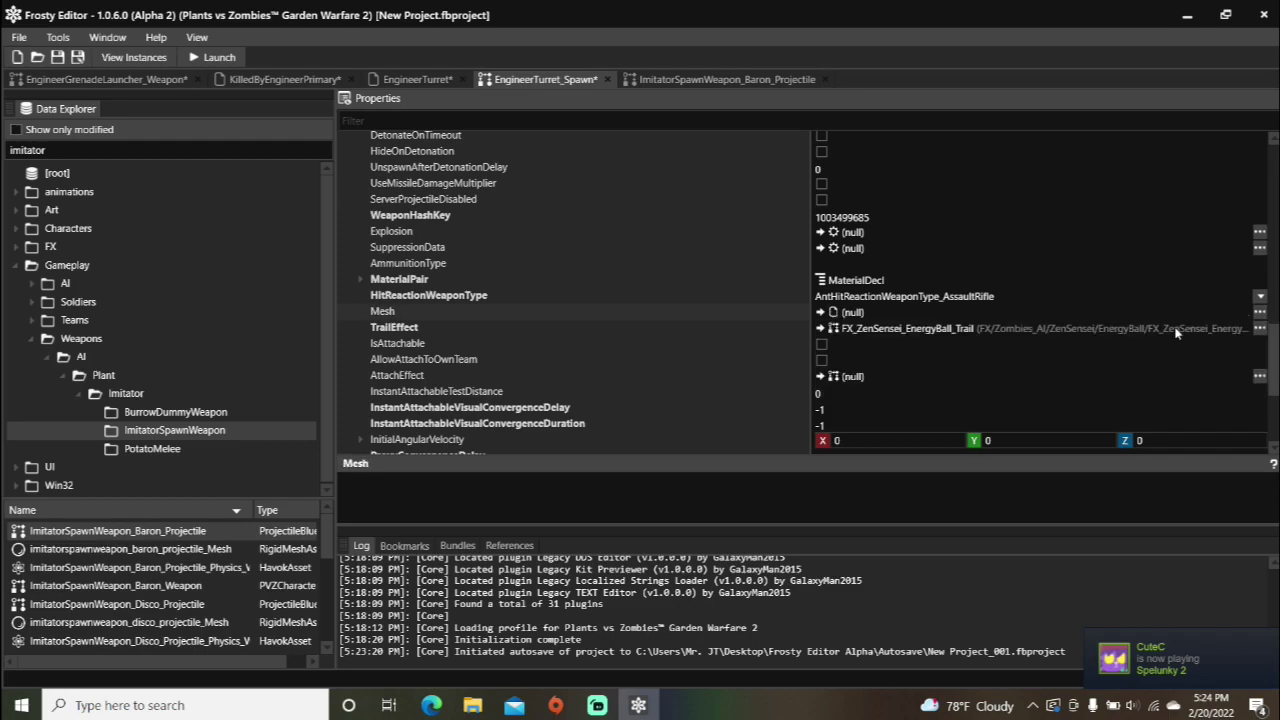
pyautogui.click(1260, 328)
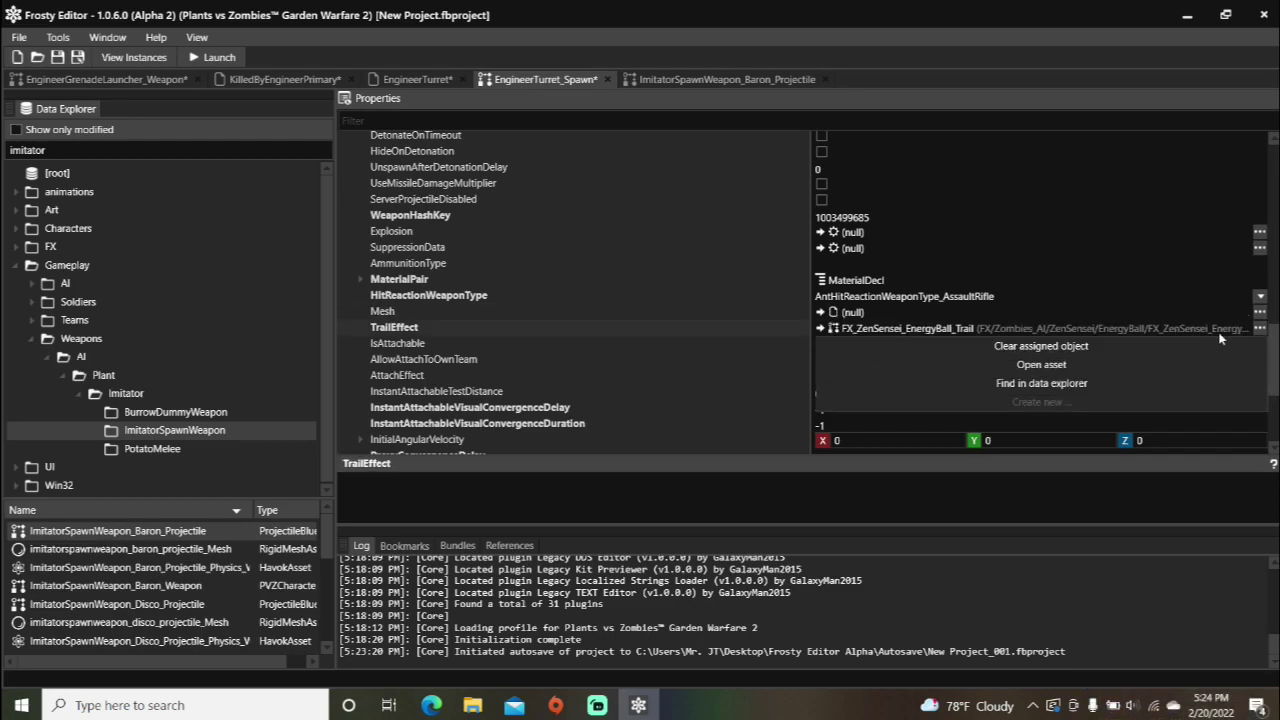
pyautogui.click(1176, 347)
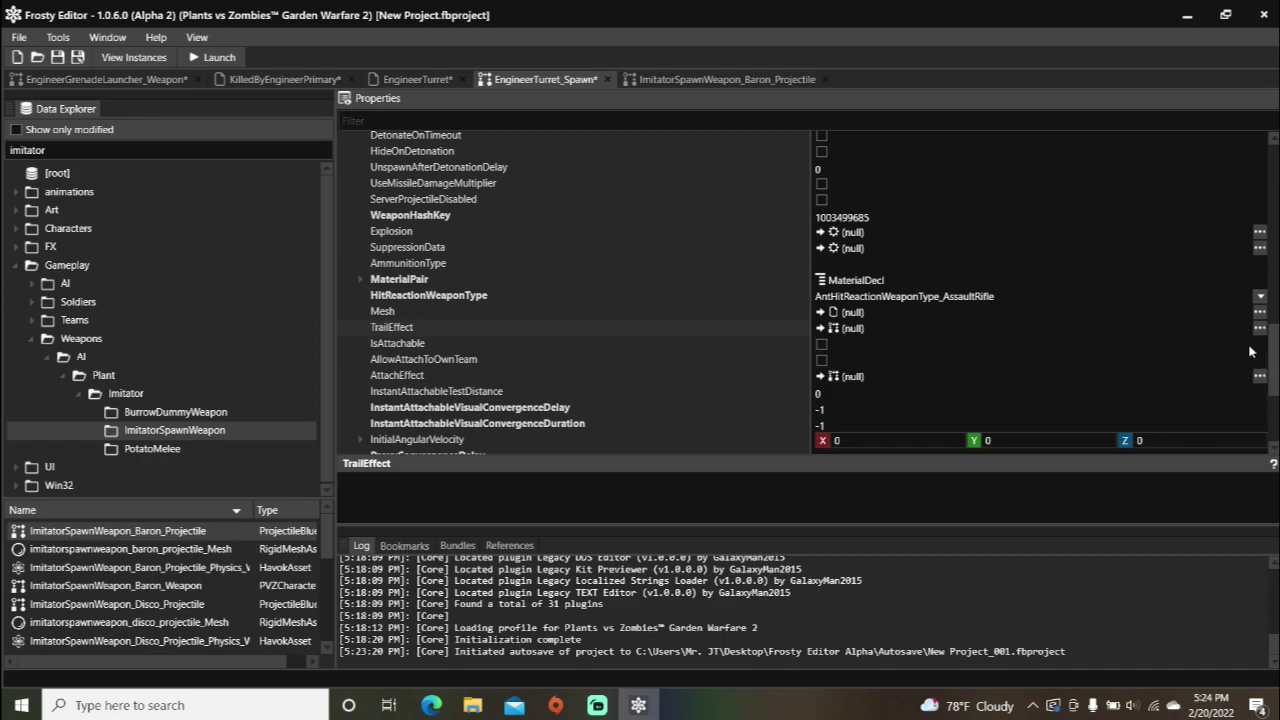
pyautogui.scroll(-4, 1273, 370)
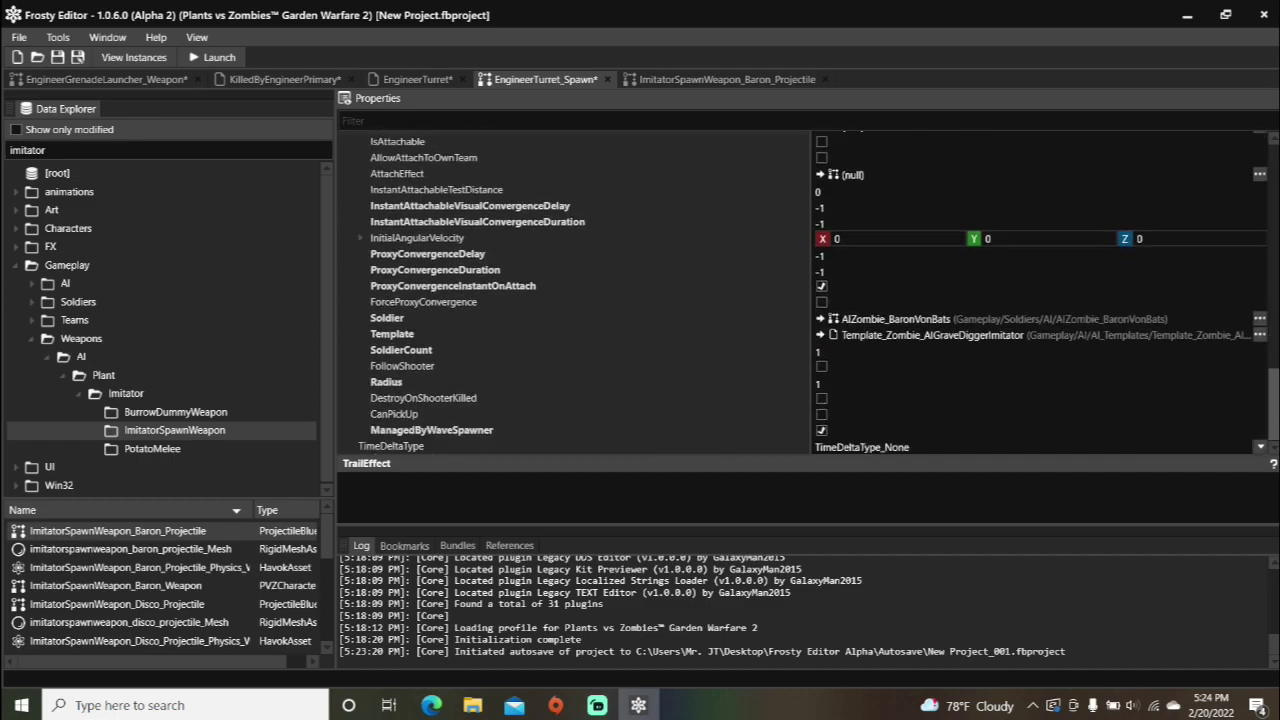
# - Replace the Soldier reference AIZombie_BaronVonBats with AIZombie_Turret_Engineer, found by filtering 'turre'
pyautogui.click(1260, 319)
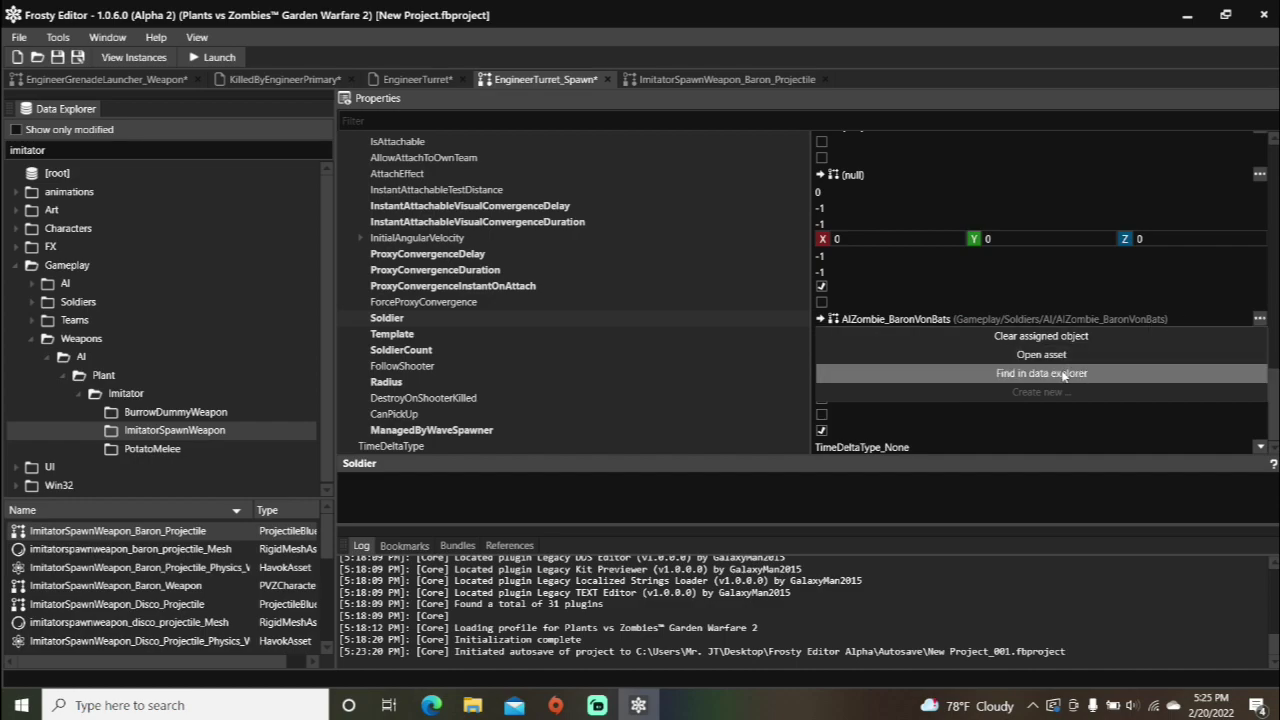
pyautogui.click(1062, 376)
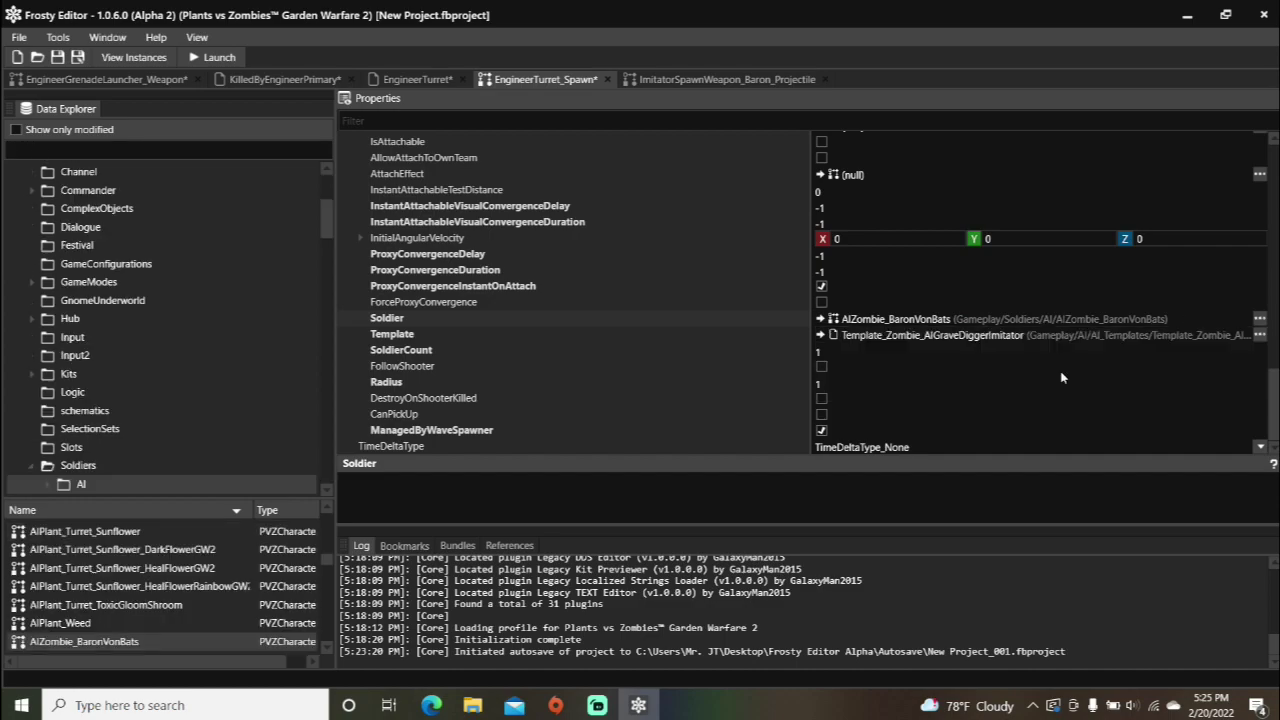
pyautogui.click(60, 152)
pyautogui.write('turret')
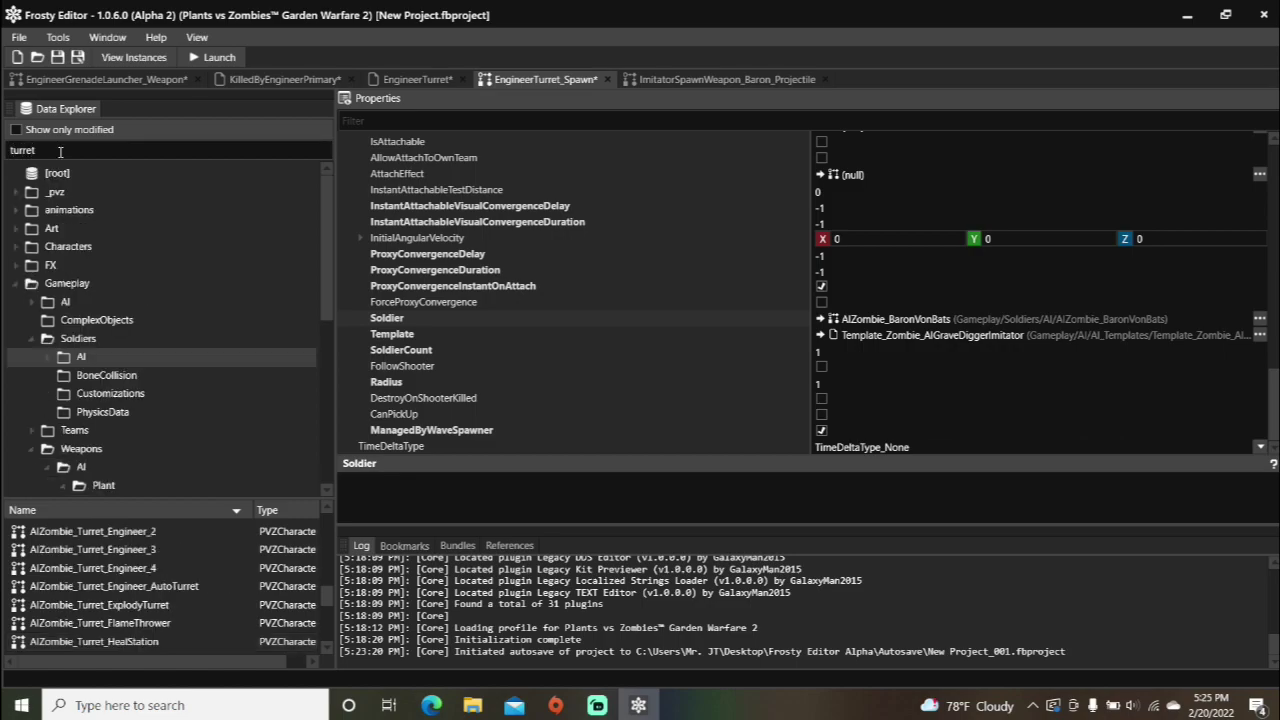
pyautogui.scroll(1, 154, 584)
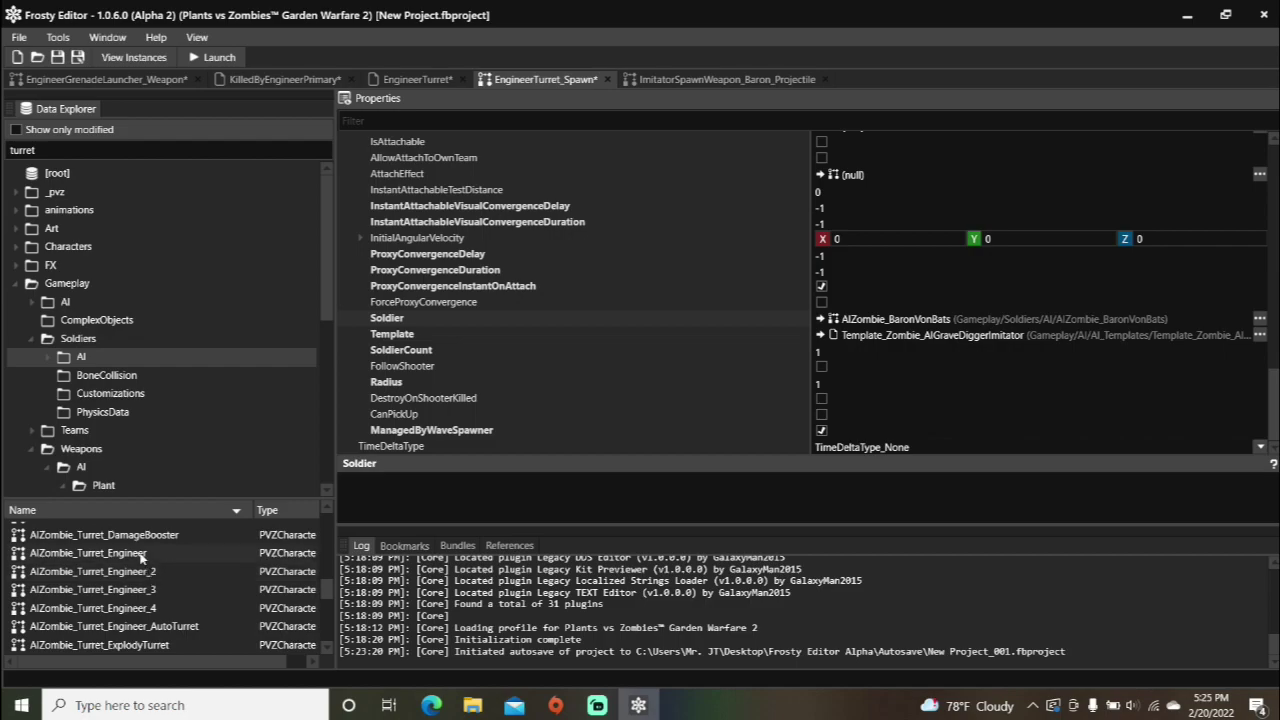
pyautogui.click(821, 320)
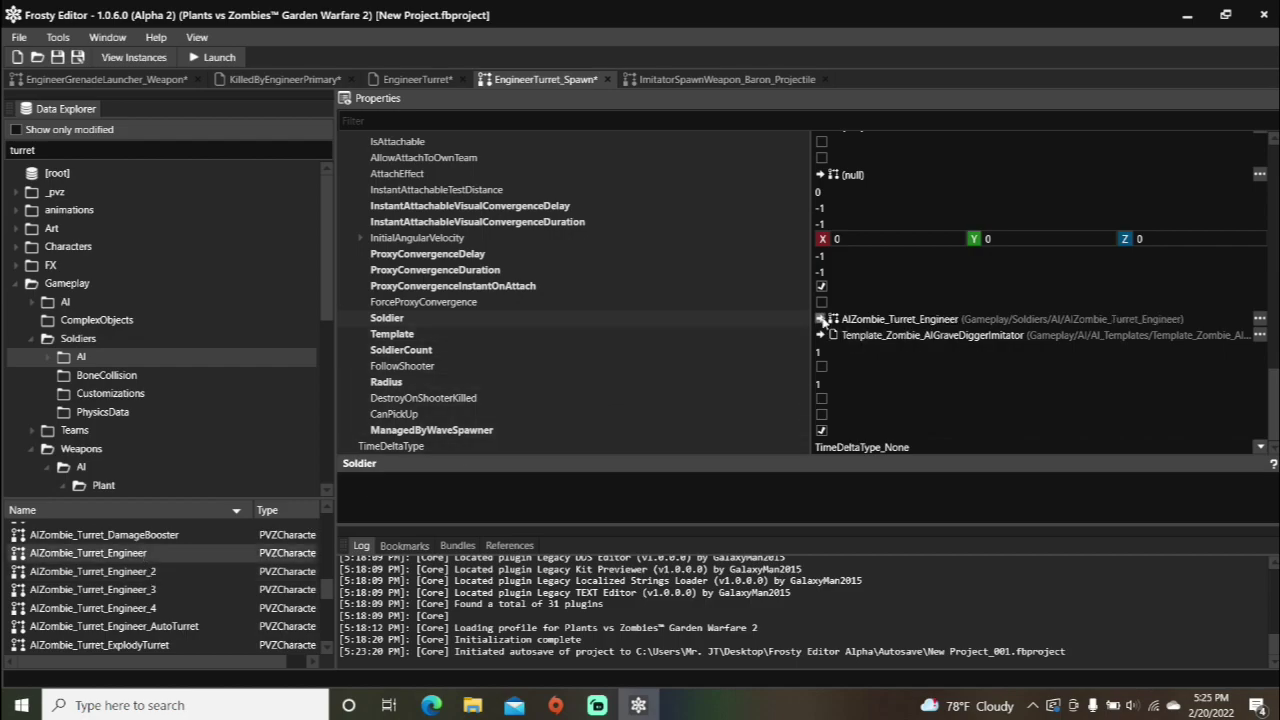
pyautogui.click(1259, 335)
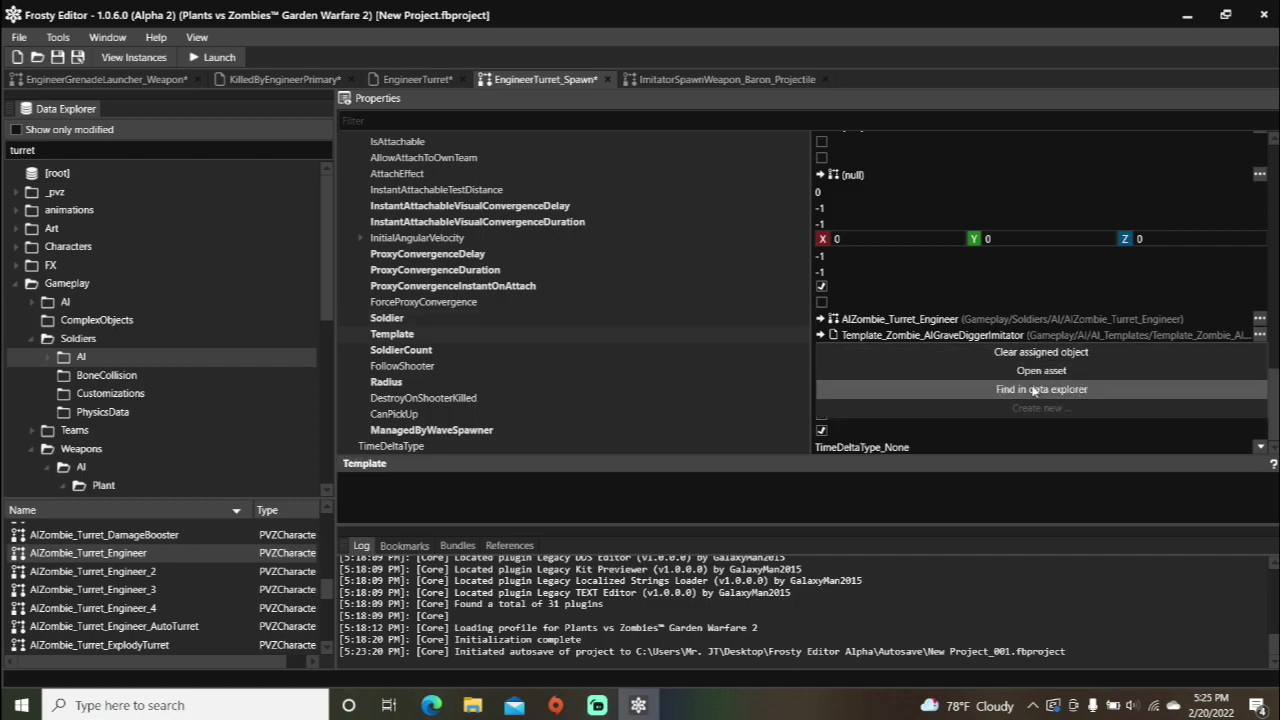
# - Point EngineerTurret_Spawn's Template to Template_Zombie_EngineerTurret, found by filtering the explorer for 'turret'
pyautogui.click(1058, 390)
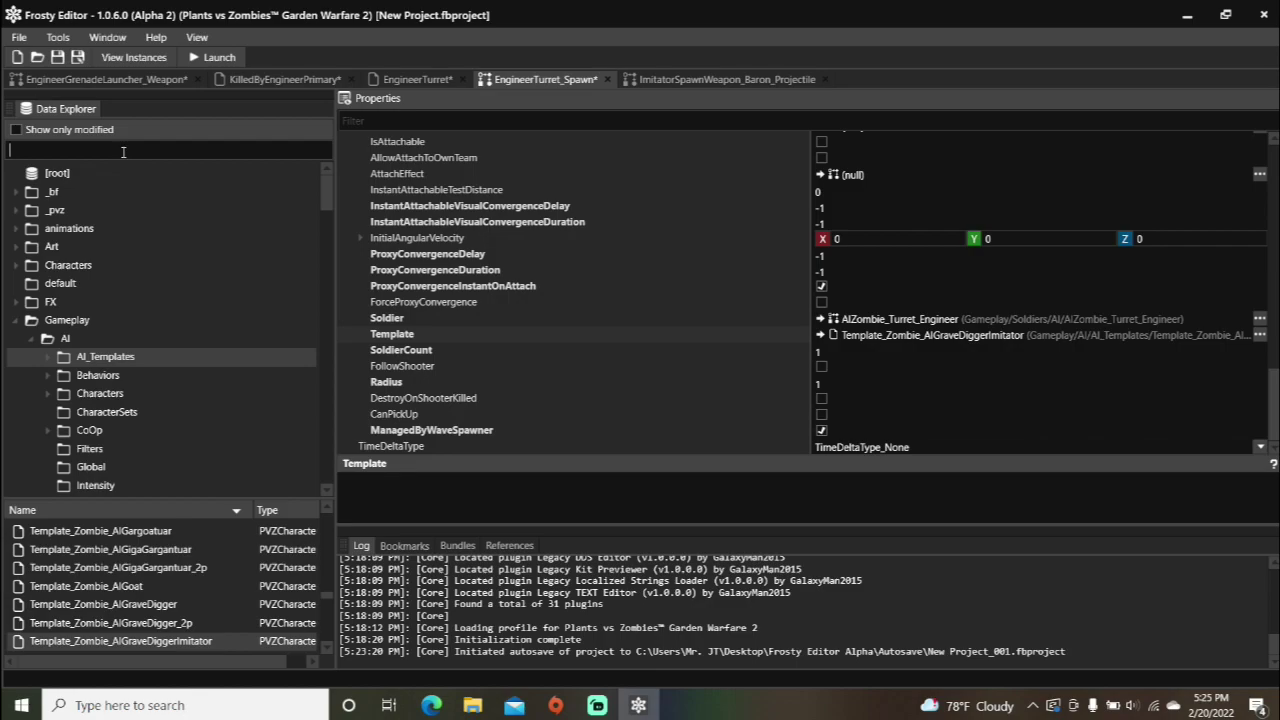
pyautogui.write('turret')
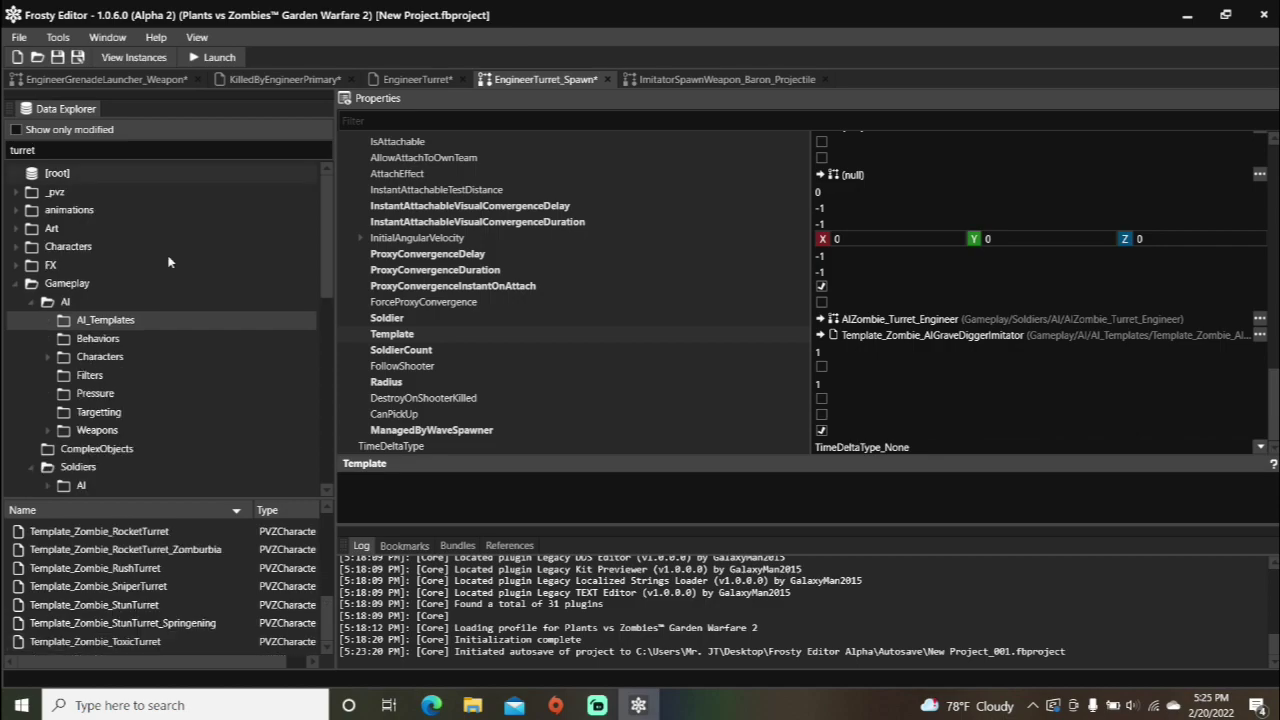
pyautogui.scroll(3, 162, 595)
pyautogui.scroll(1, 160, 595)
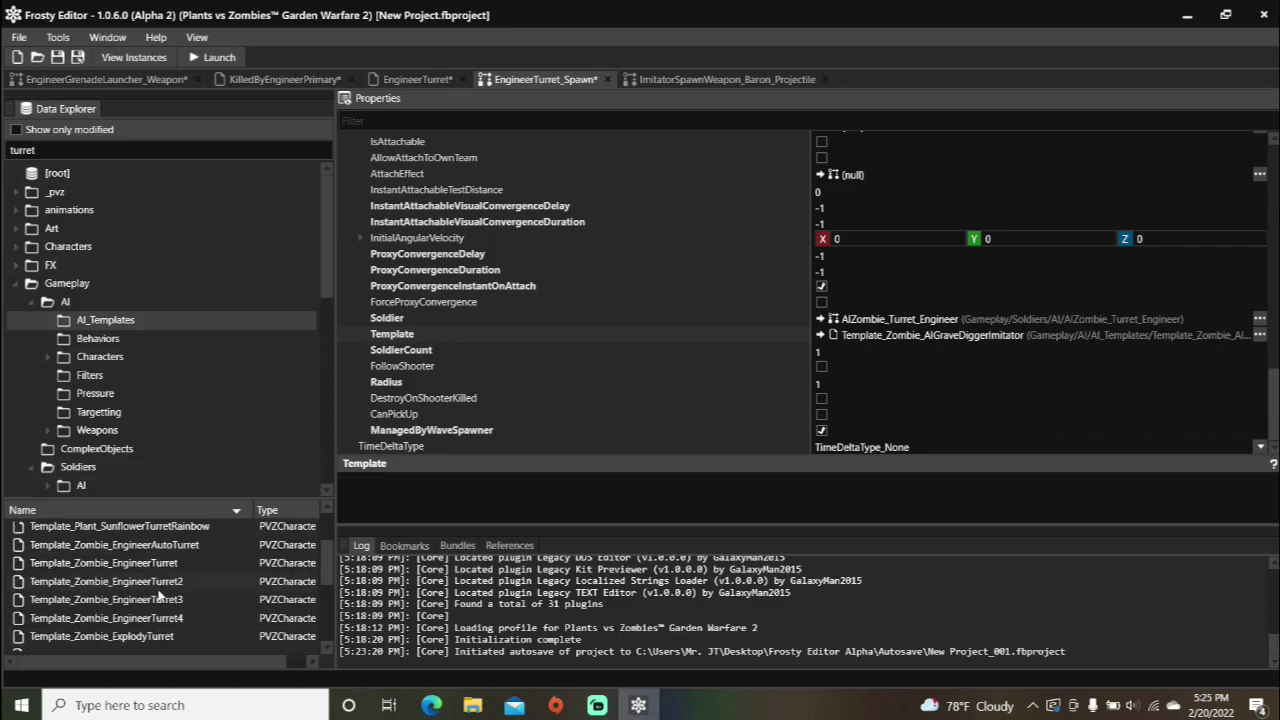
pyautogui.click(157, 565)
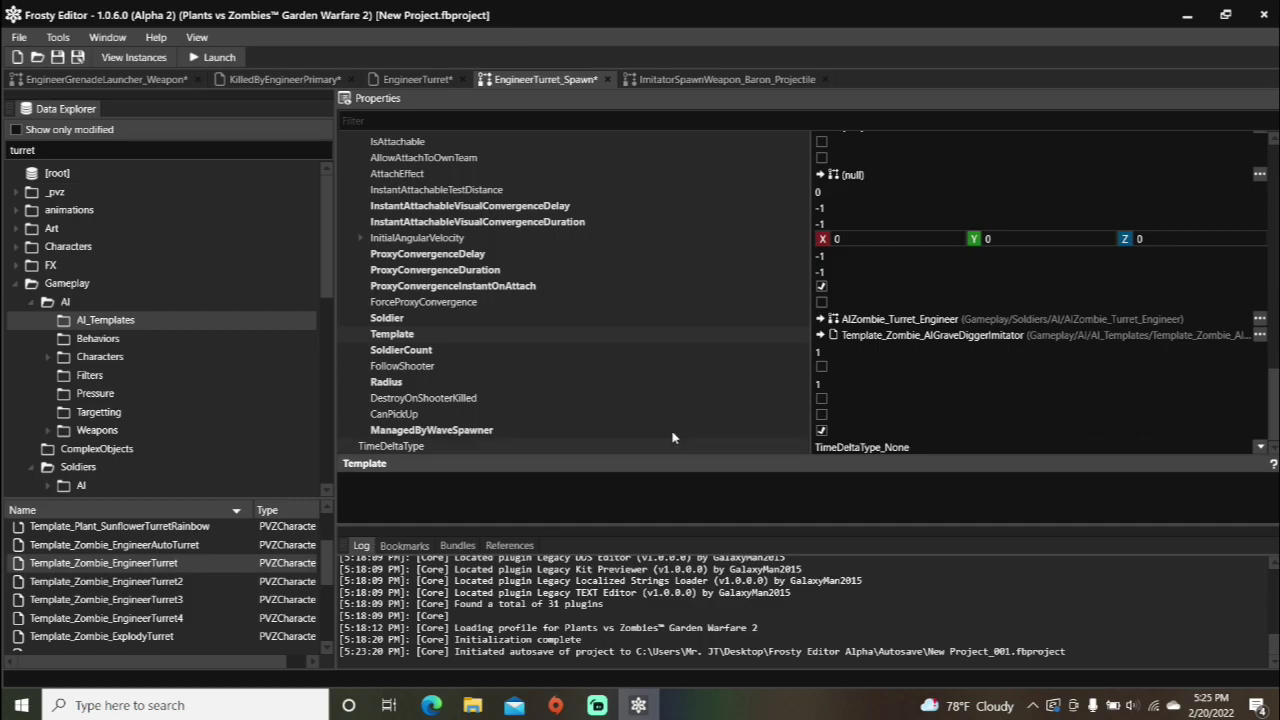
pyautogui.click(819, 336)
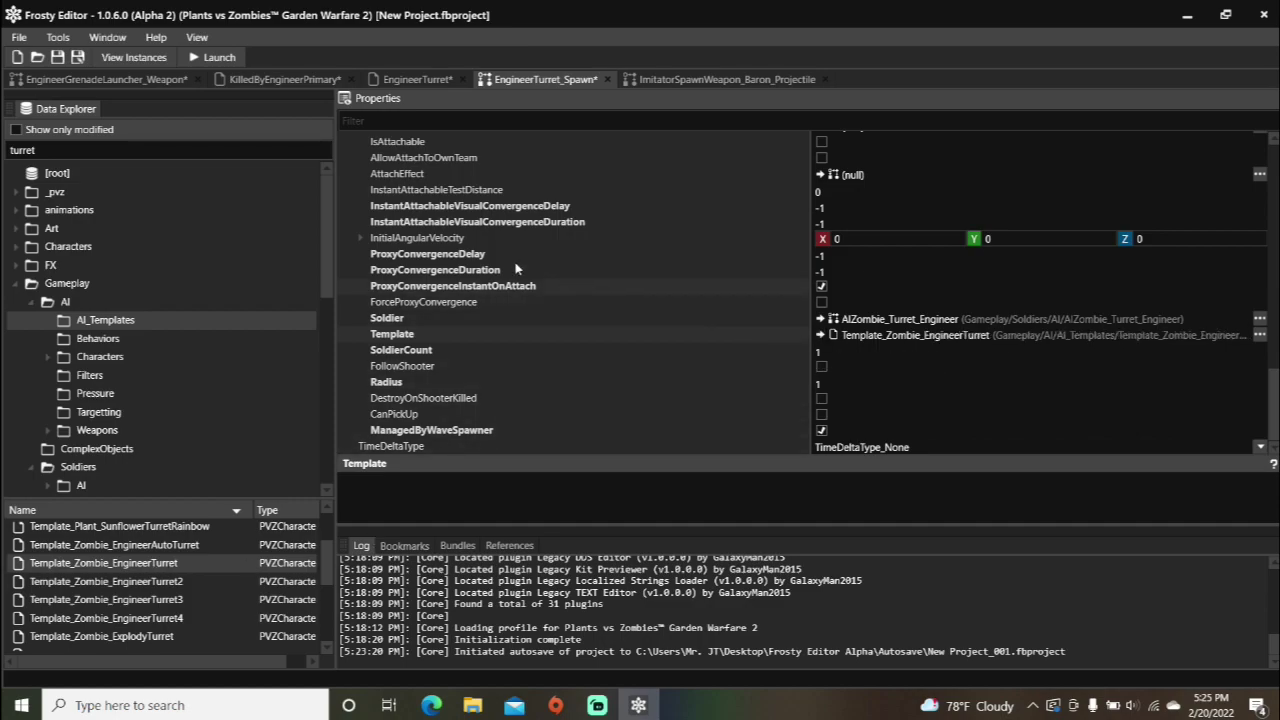
# - Clear the 'turret' filter, open AIPlant_Weed from Gameplay/Soldiers/AI, and scroll to ProjectileSpawnArray
pyautogui.doubleClick(77, 157)
pyautogui.press('BackSpace')
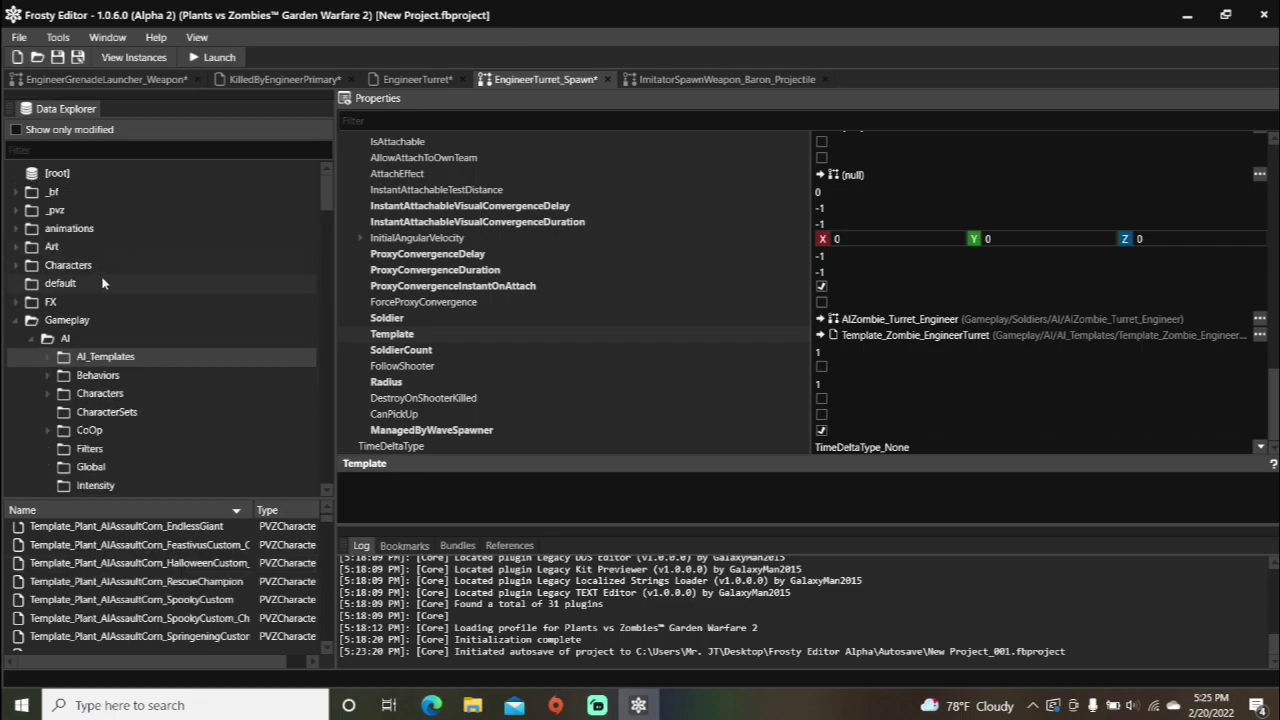
pyautogui.scroll(-5, 103, 283)
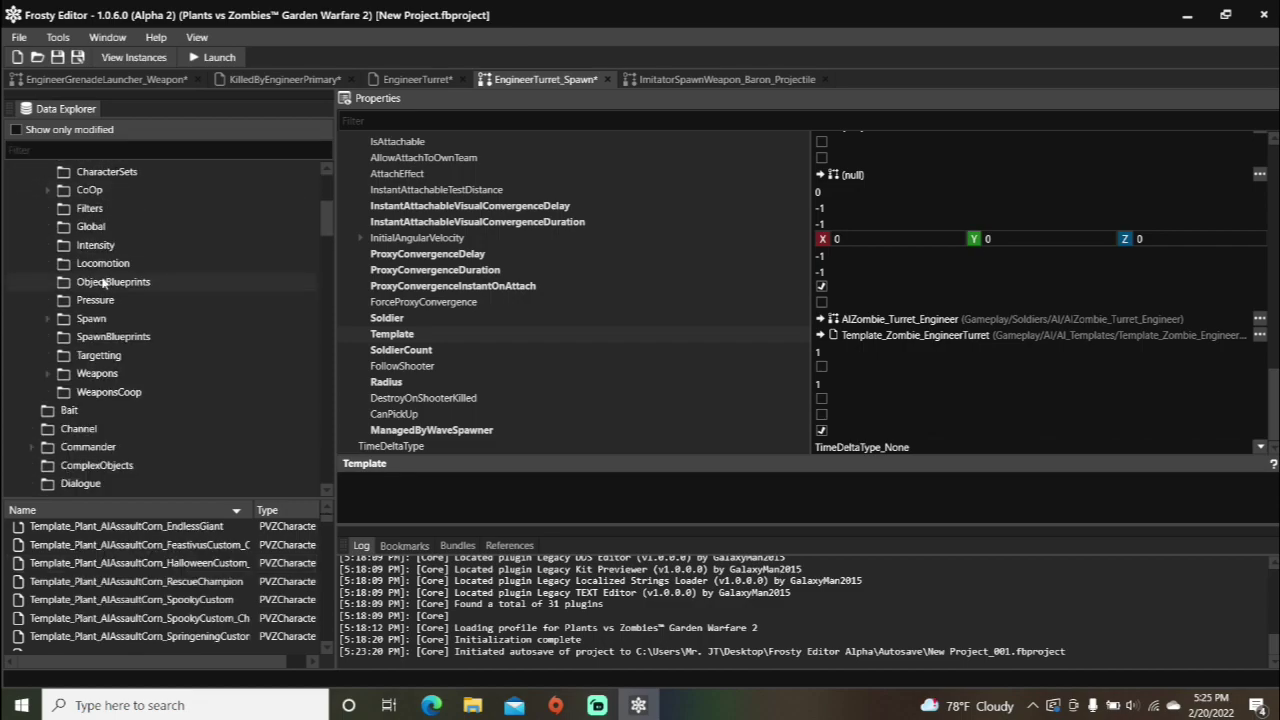
pyautogui.scroll(-8, 103, 283)
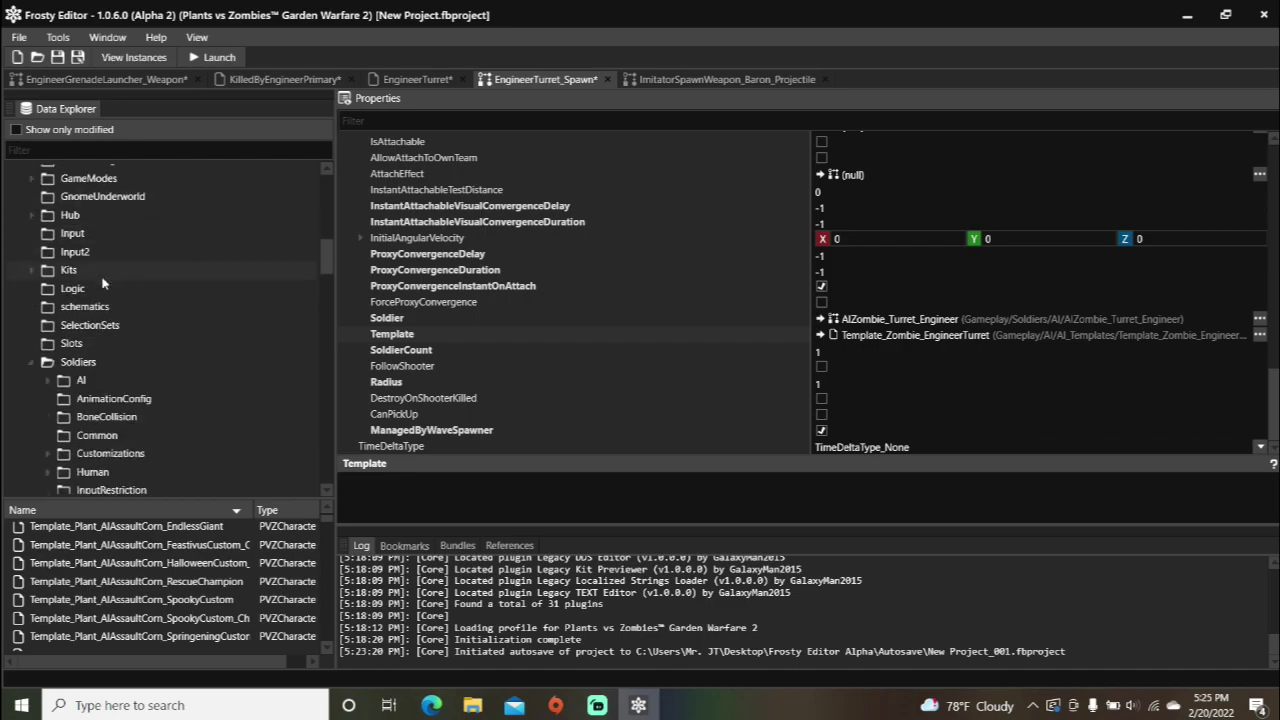
pyautogui.click(81, 380)
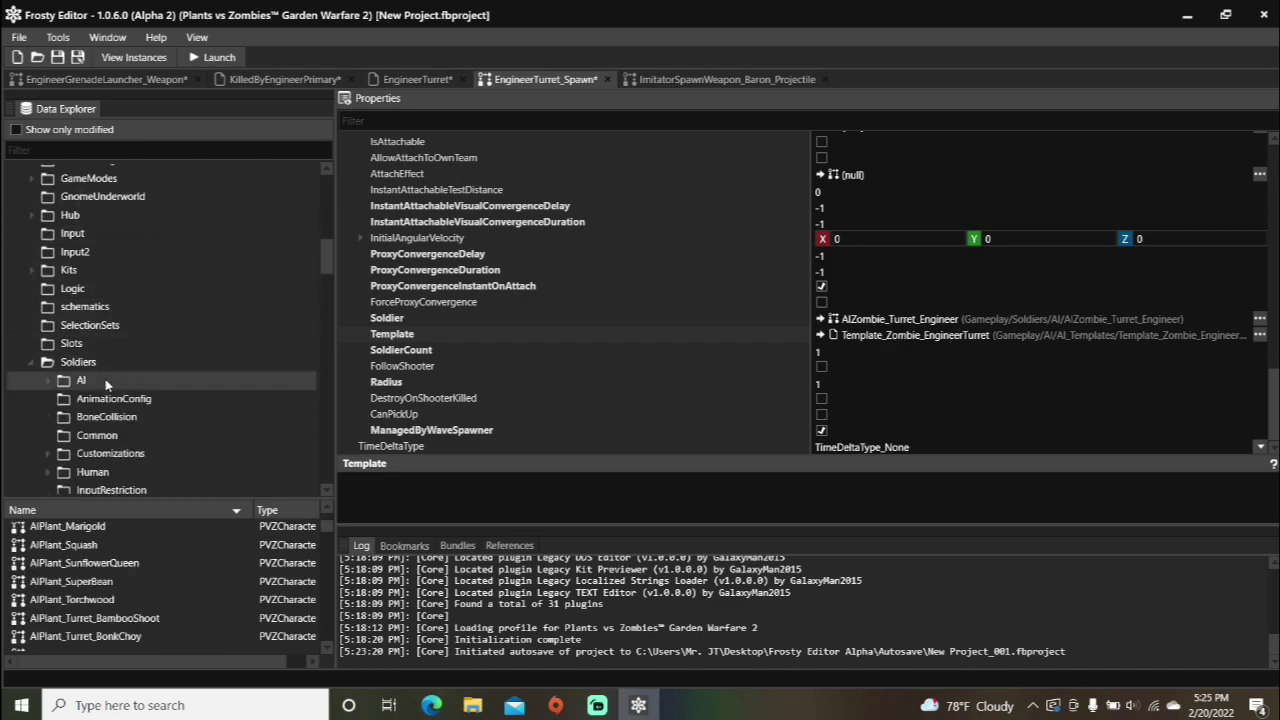
pyautogui.scroll(-5, 121, 587)
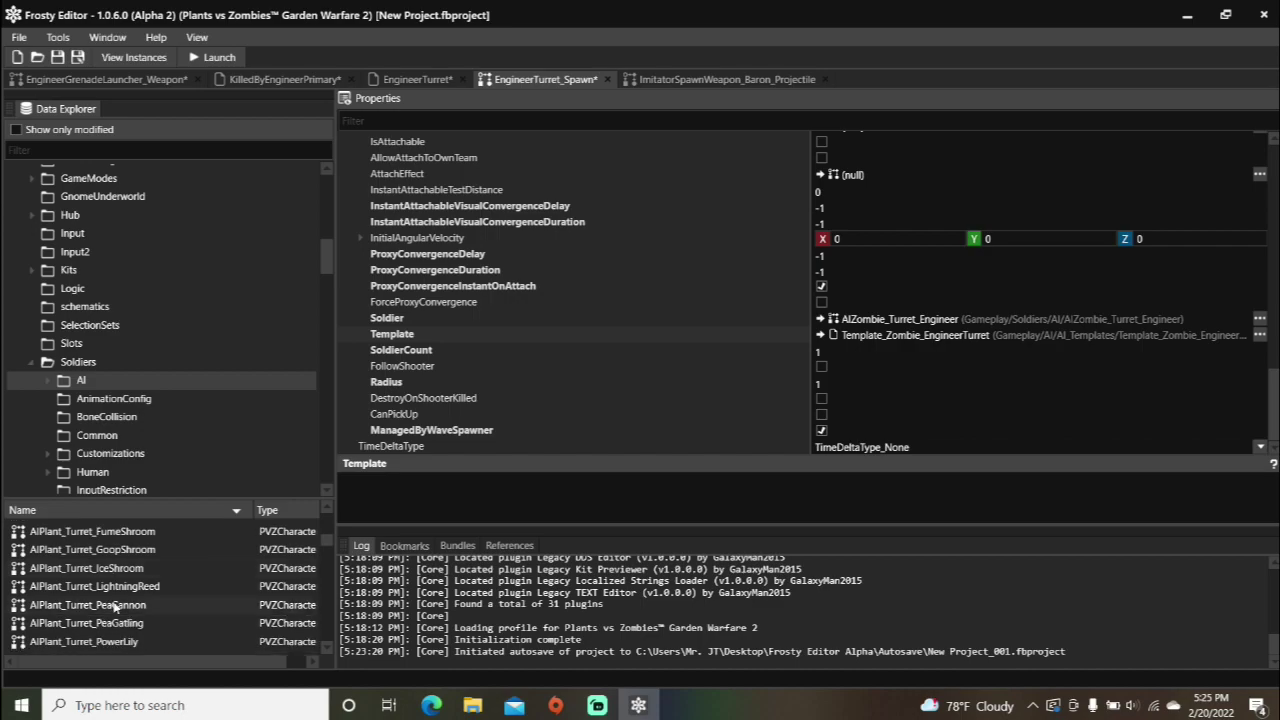
pyautogui.scroll(-5, 114, 603)
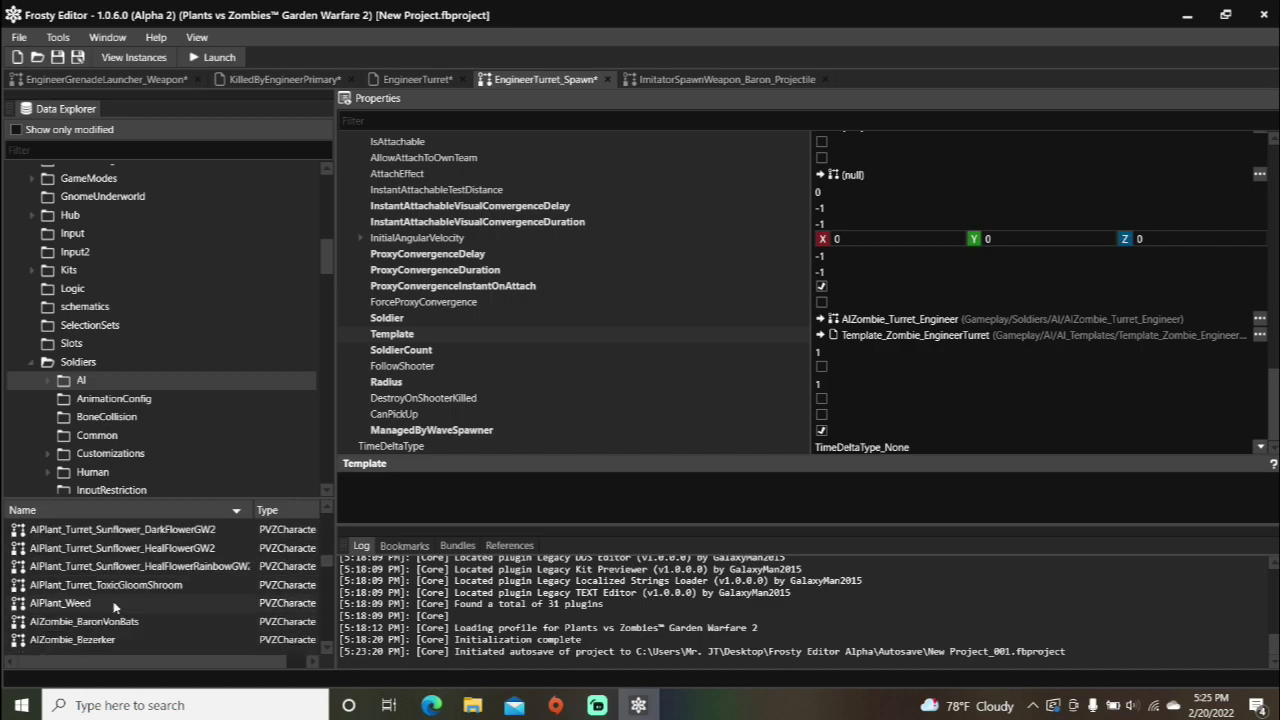
pyautogui.doubleClick(114, 604)
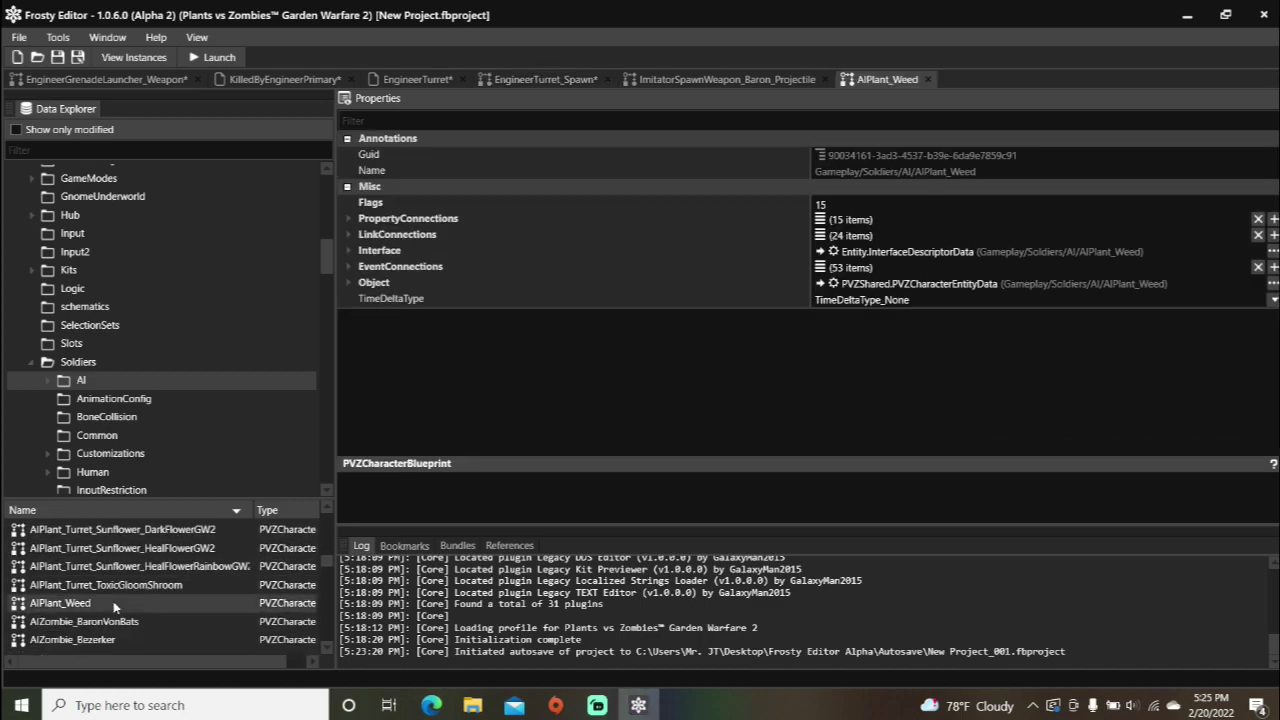
pyautogui.click(349, 283)
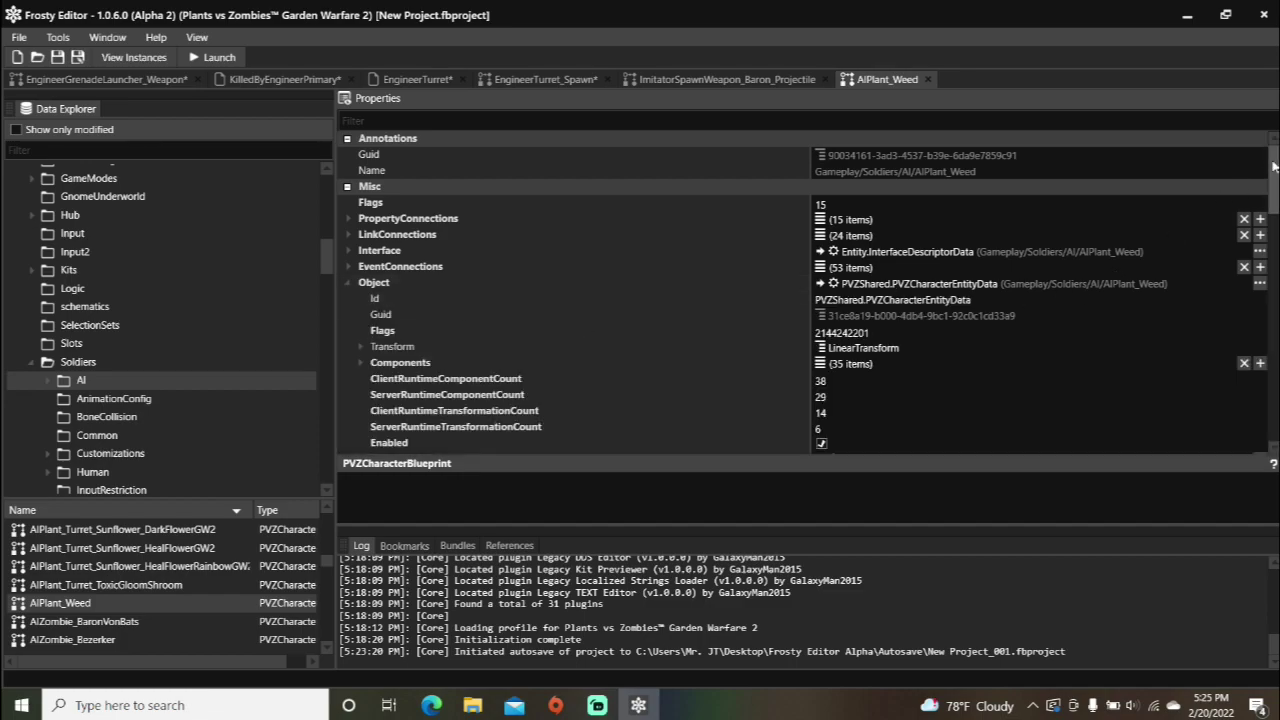
pyautogui.moveTo(1274, 170)
pyautogui.mouseDown()
pyautogui.moveTo(1270, 289)
pyautogui.moveTo(1246, 395)
pyautogui.mouseUp()
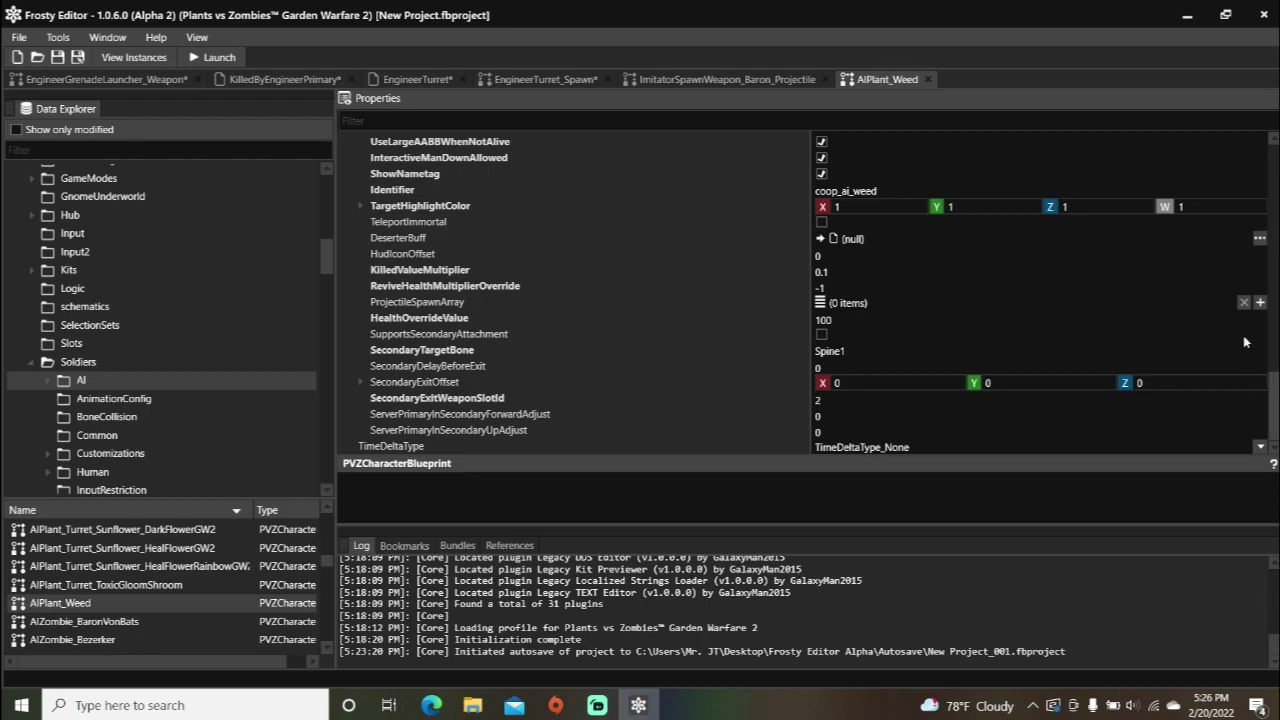
# - Add ProjectileSpawnArray entry [0] referencing the EngineerTurret asset from EngineerGrenadeLauncher
pyautogui.click(1260, 303)
pyautogui.click(1260, 303)
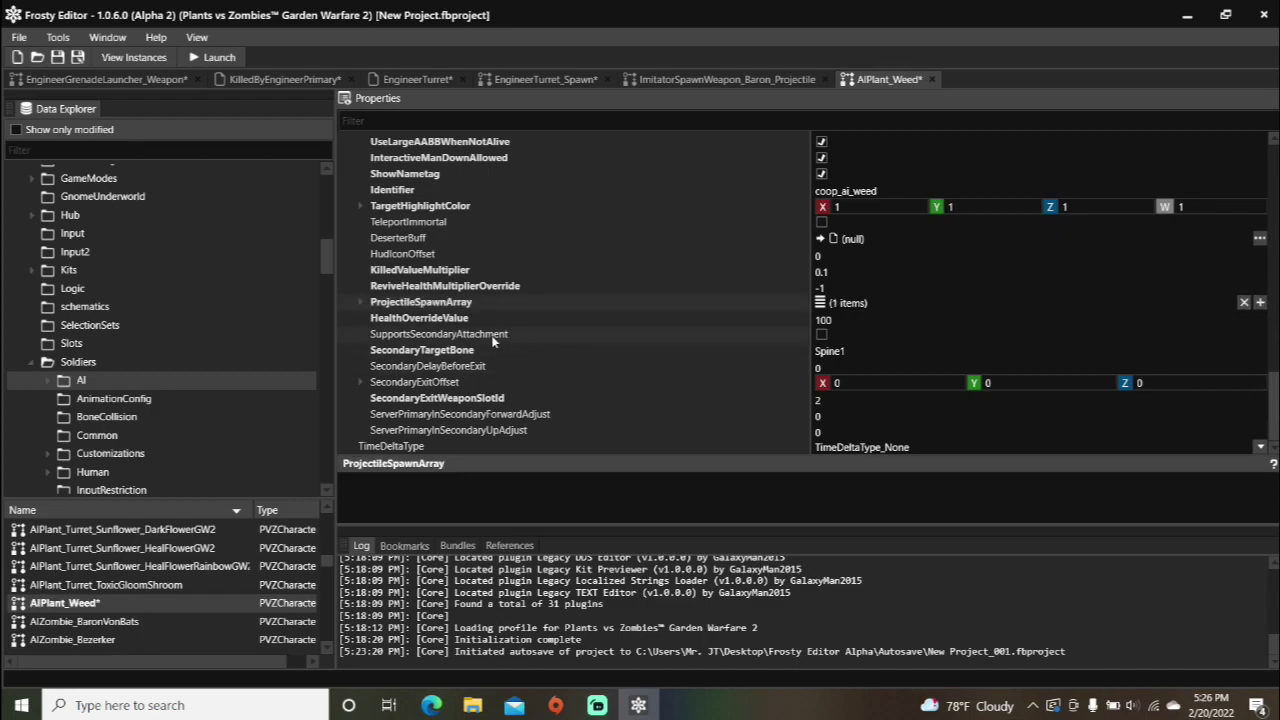
pyautogui.click(362, 302)
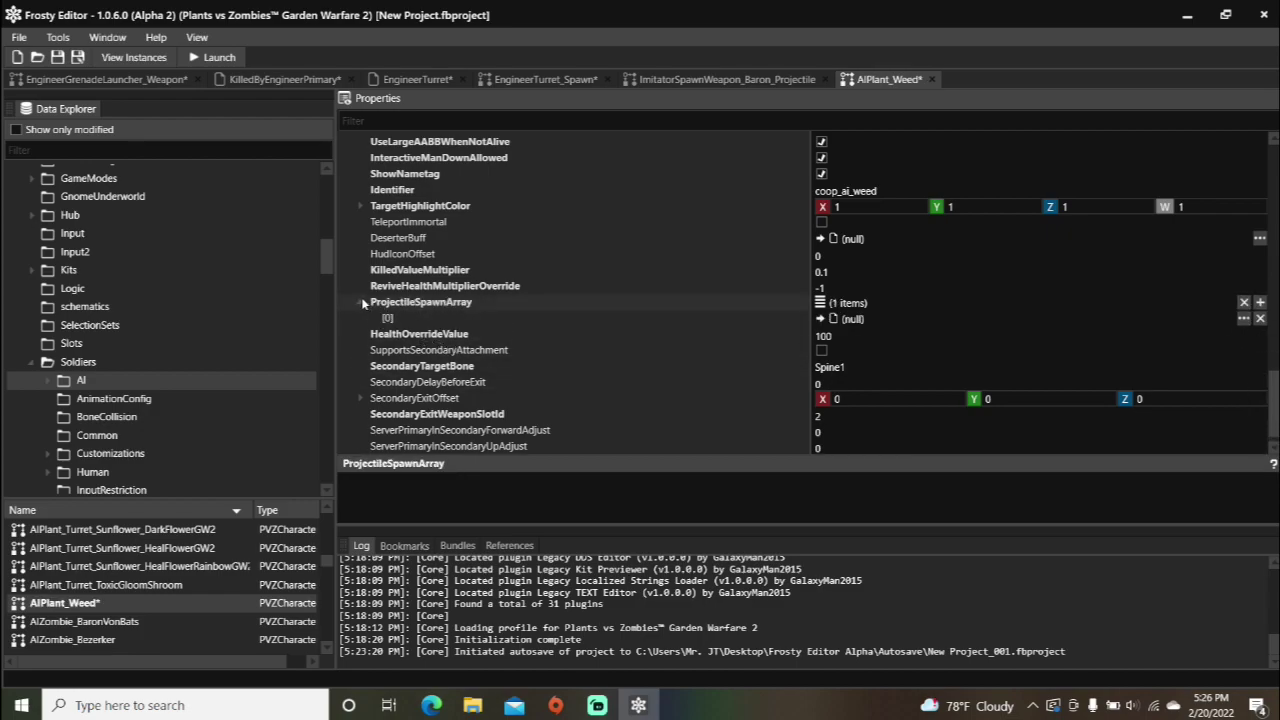
pyautogui.click(16, 130)
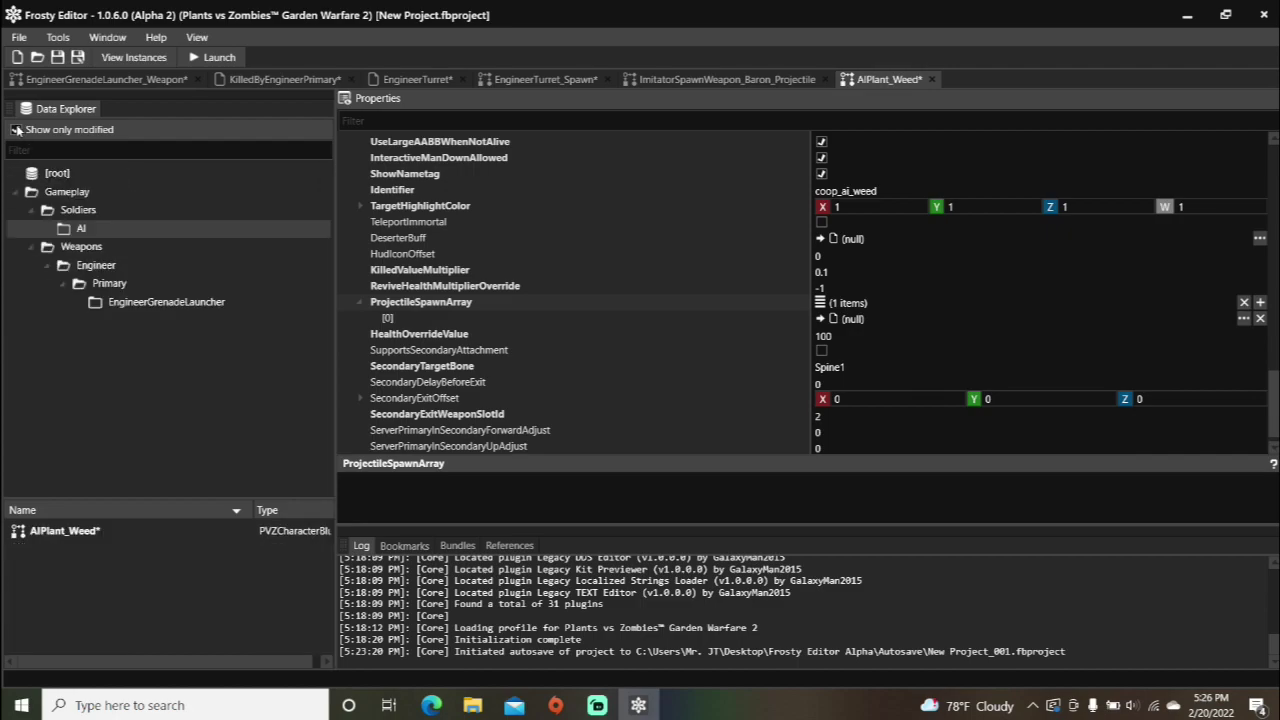
pyautogui.click(130, 302)
pyautogui.click(126, 547)
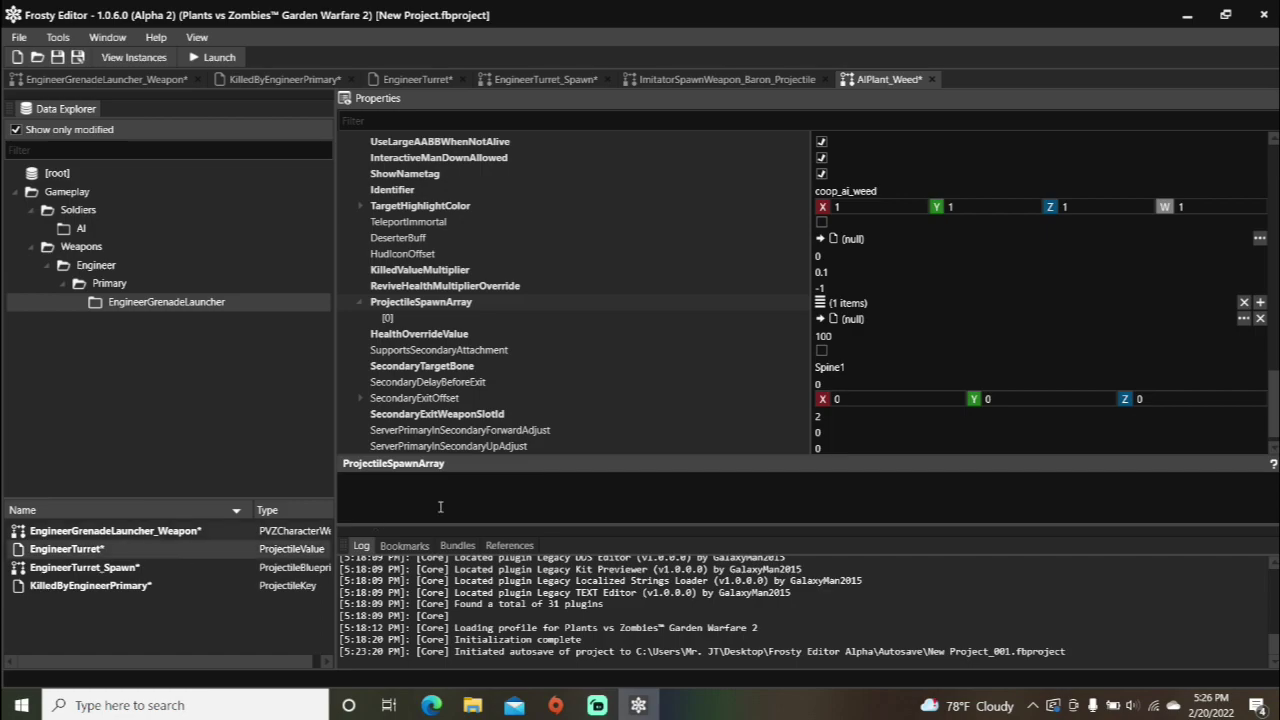
pyautogui.click(820, 318)
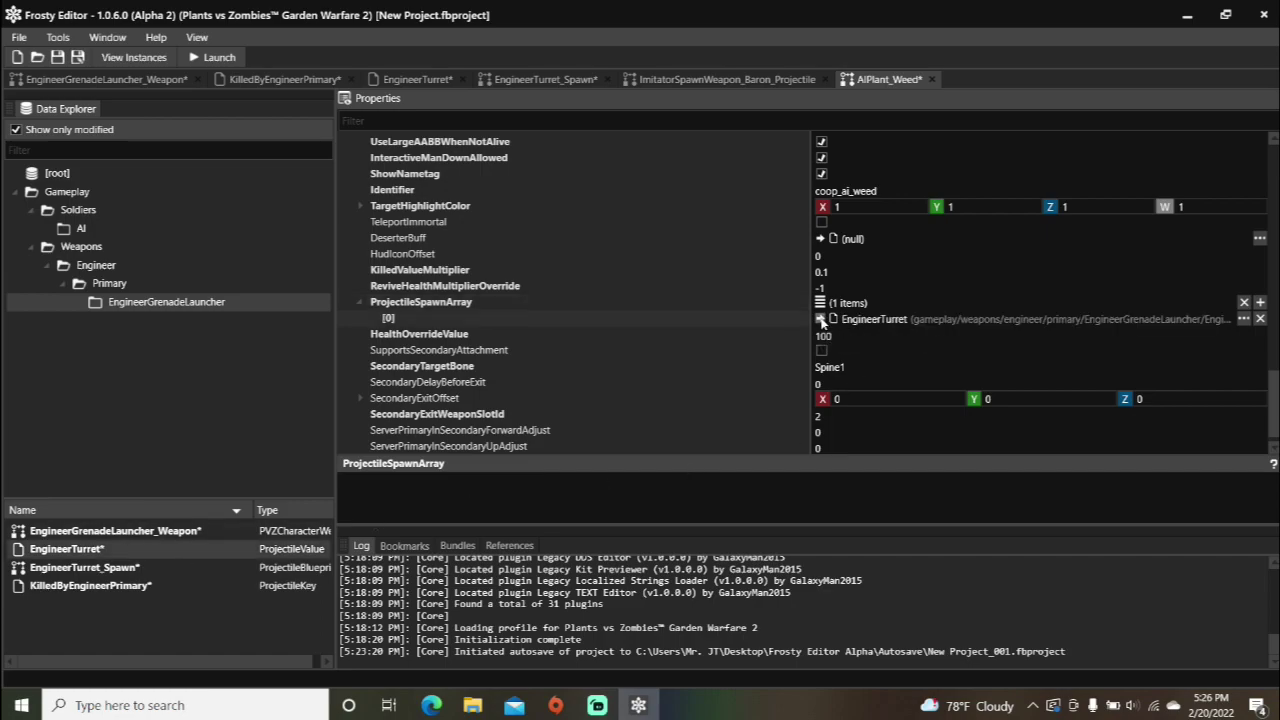
pyautogui.click(15, 130)
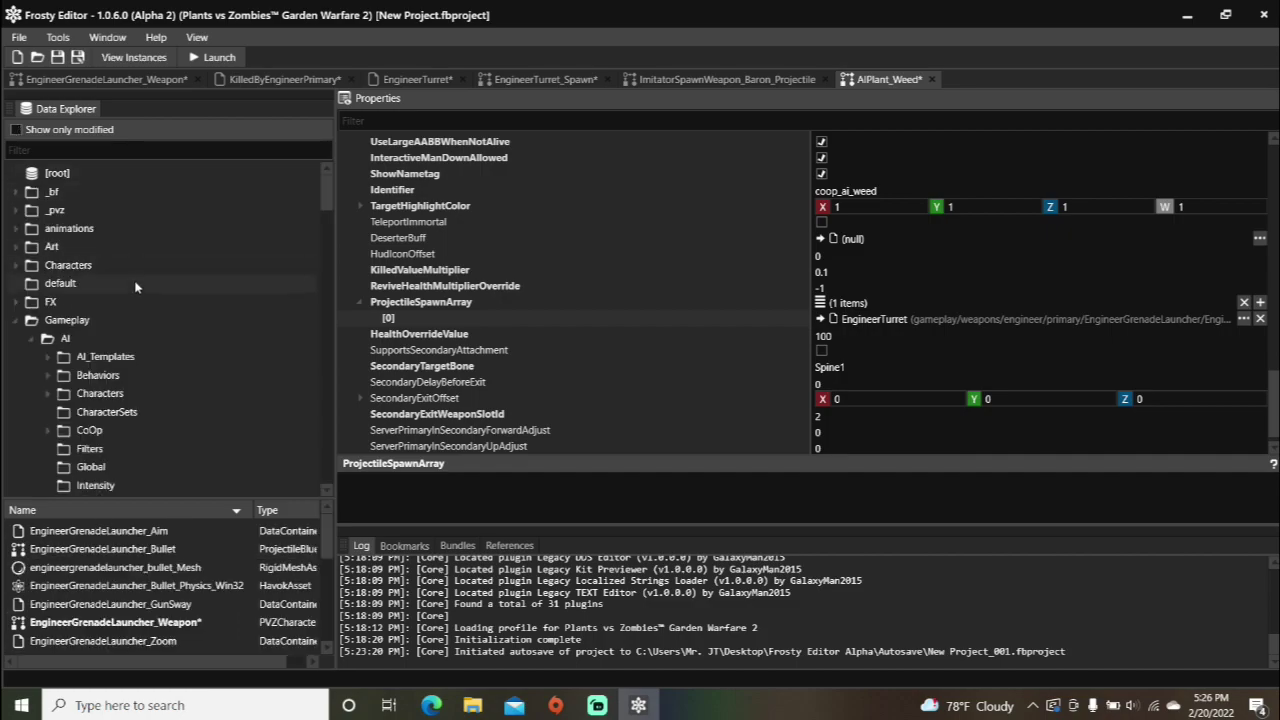
# - Open the network registry asset in Kits/Bundling and add a new item to its Objects list
pyautogui.scroll(-5, 137, 287)
pyautogui.scroll(-5, 137, 287)
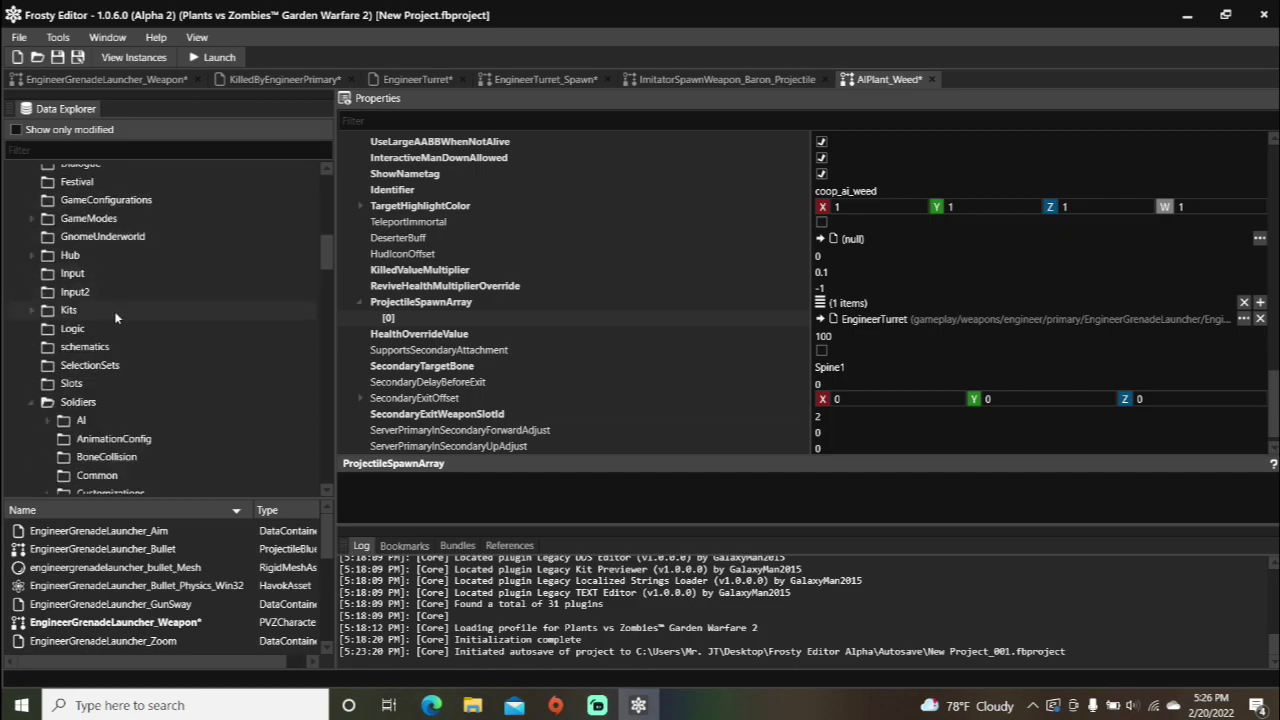
pyautogui.click(114, 311)
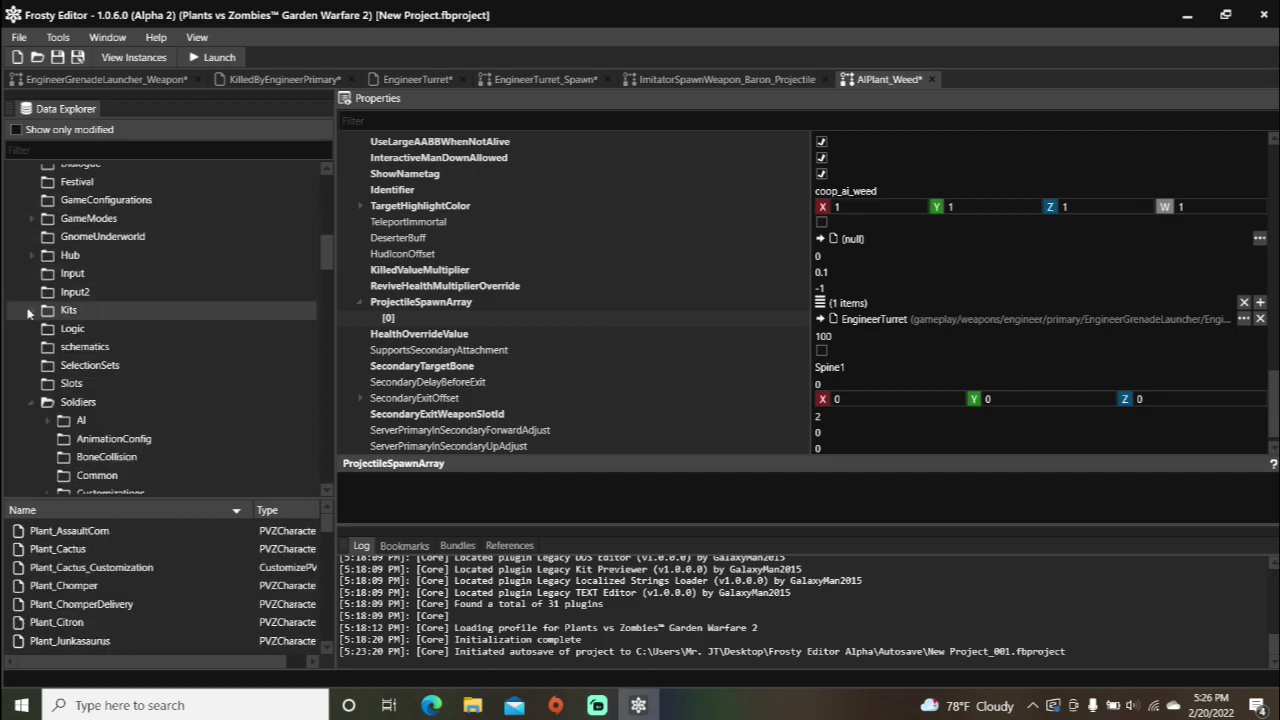
pyautogui.click(29, 311)
pyautogui.click(86, 331)
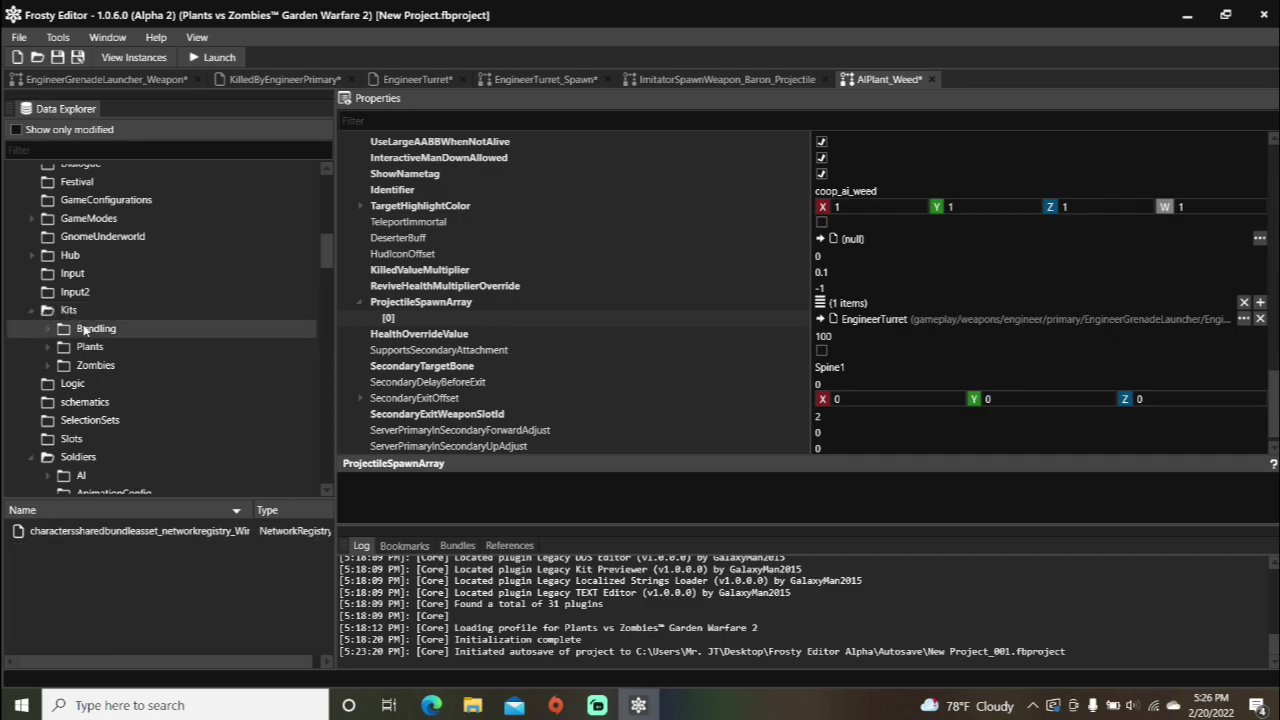
pyautogui.doubleClick(92, 531)
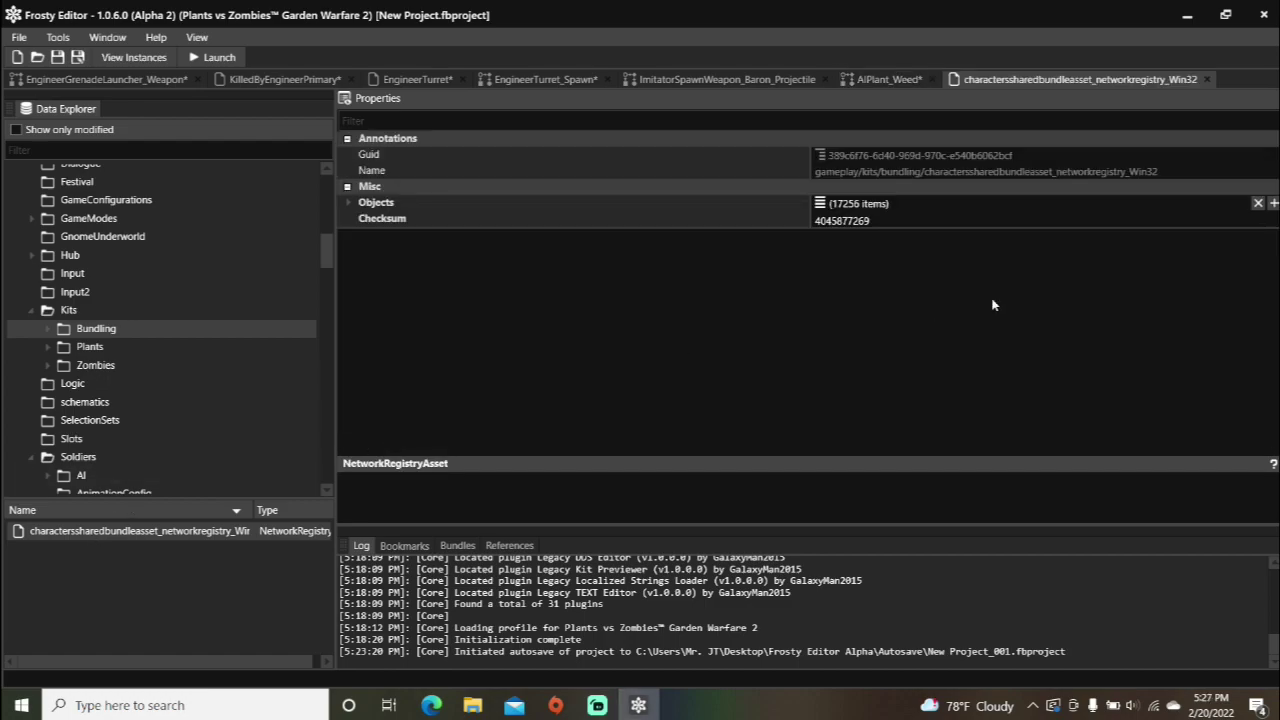
pyautogui.click(1273, 203)
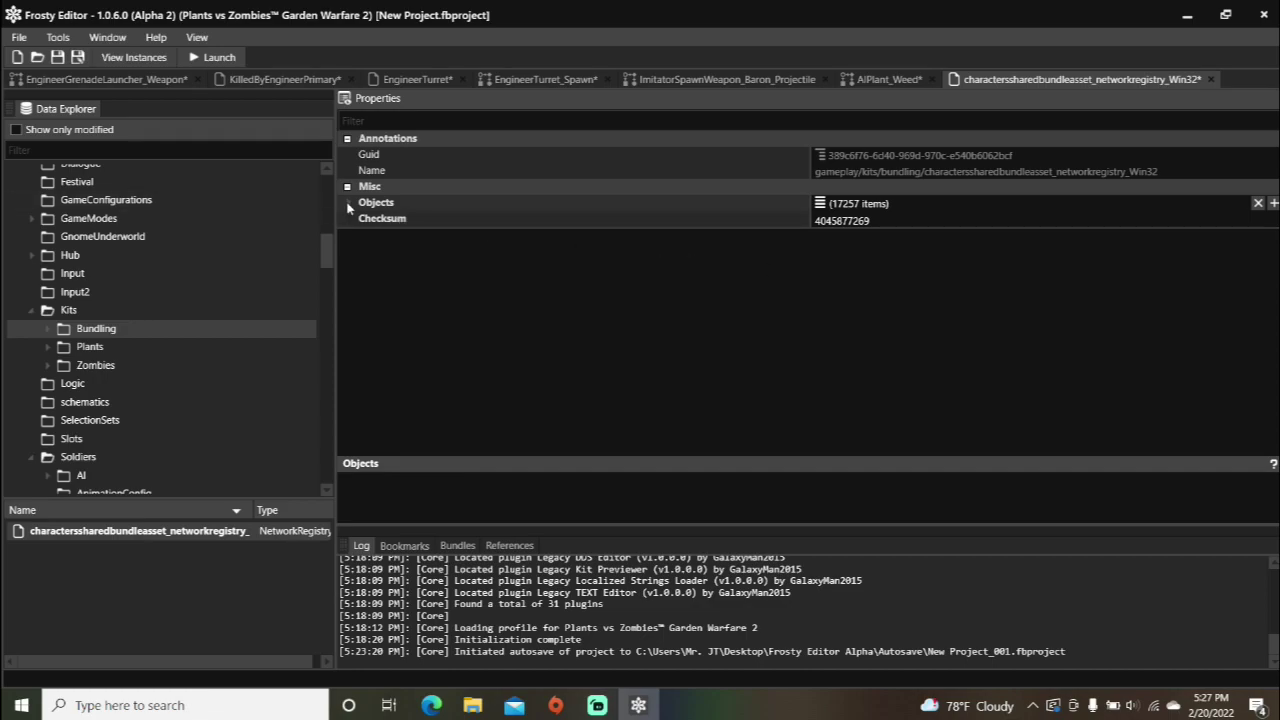
pyautogui.click(348, 203)
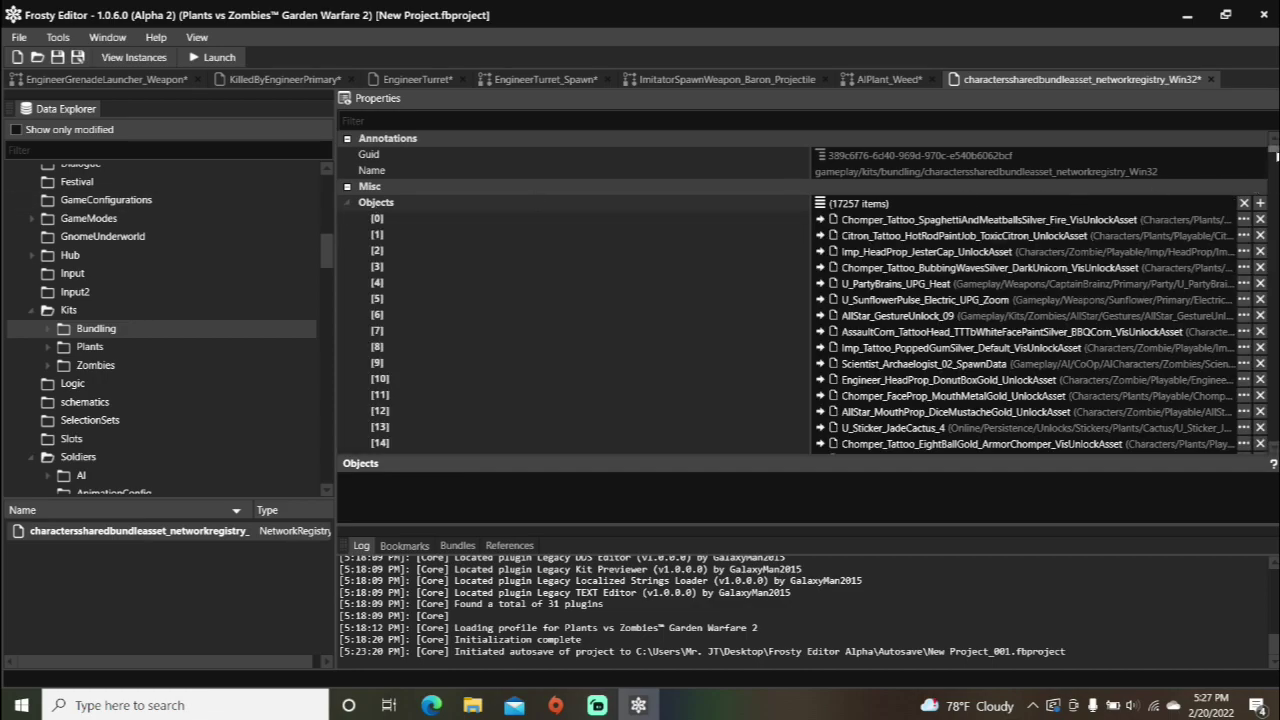
# - Assign EngineerTurret_Spawn as a PVZShared.ProjectileBlueprint to the new entry [17256]
pyautogui.moveTo(1273, 145); pyautogui.dragTo(1273, 470)
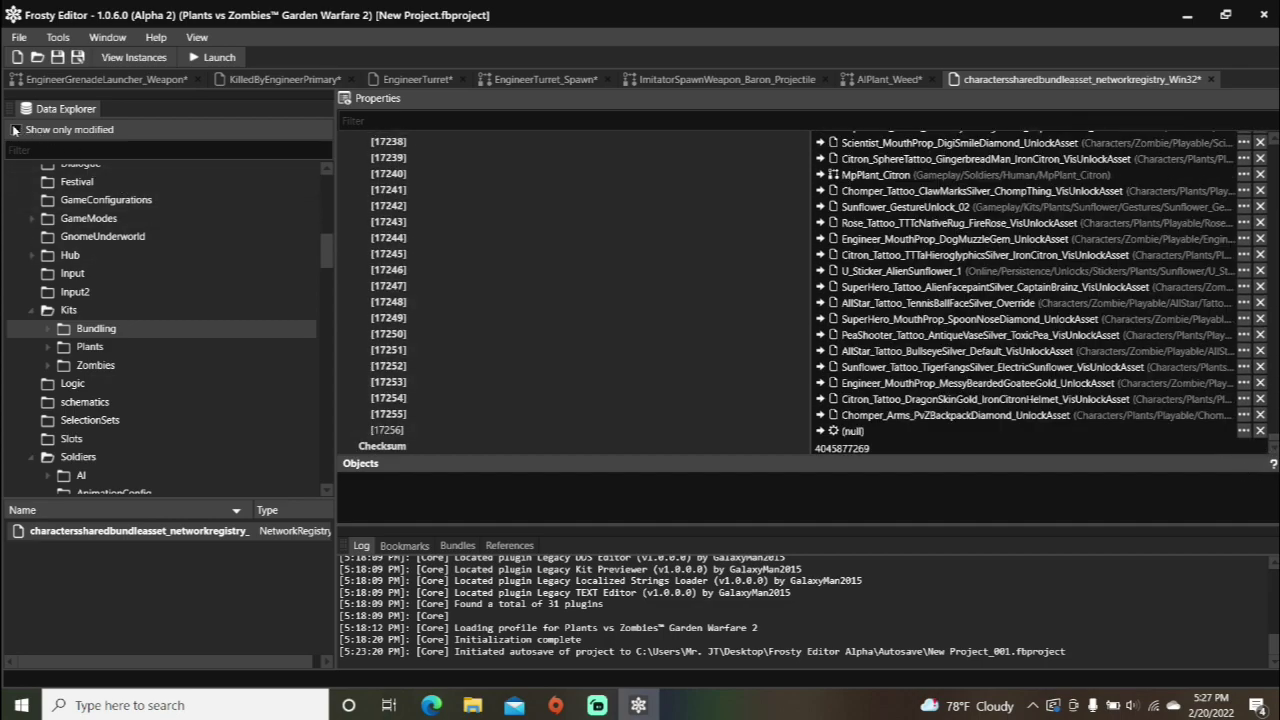
pyautogui.click(15, 130)
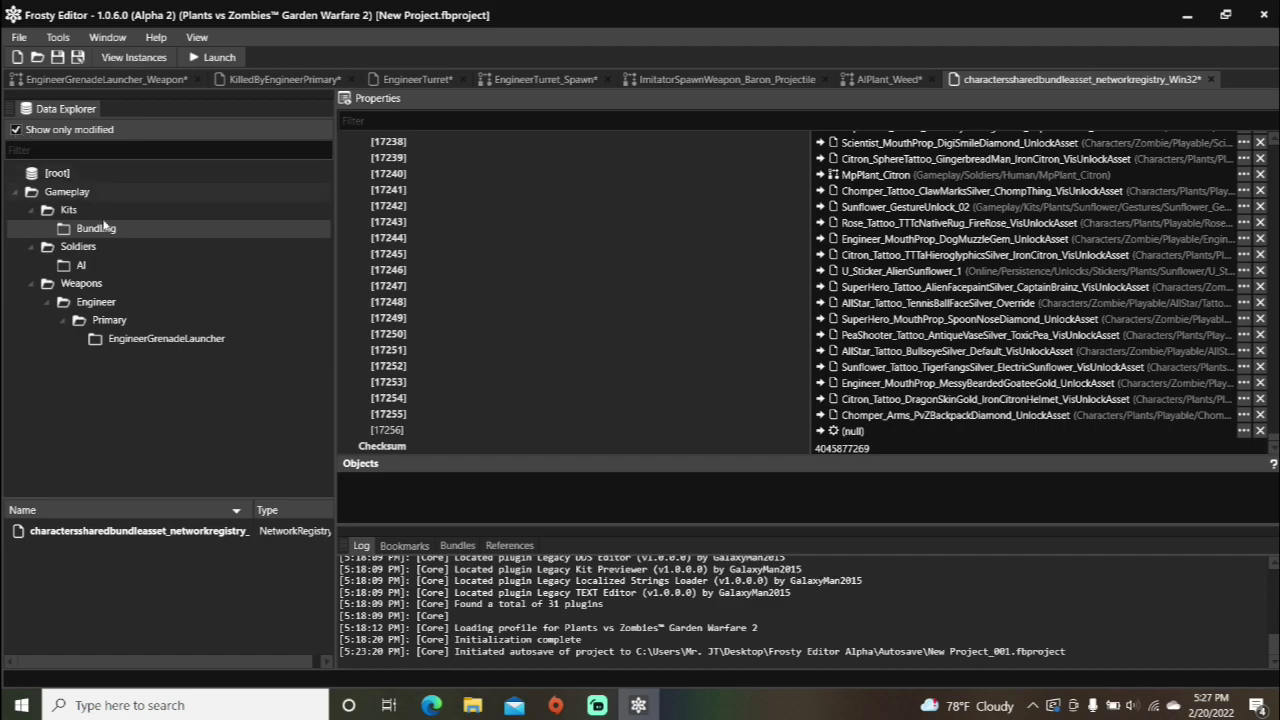
pyautogui.click(151, 340)
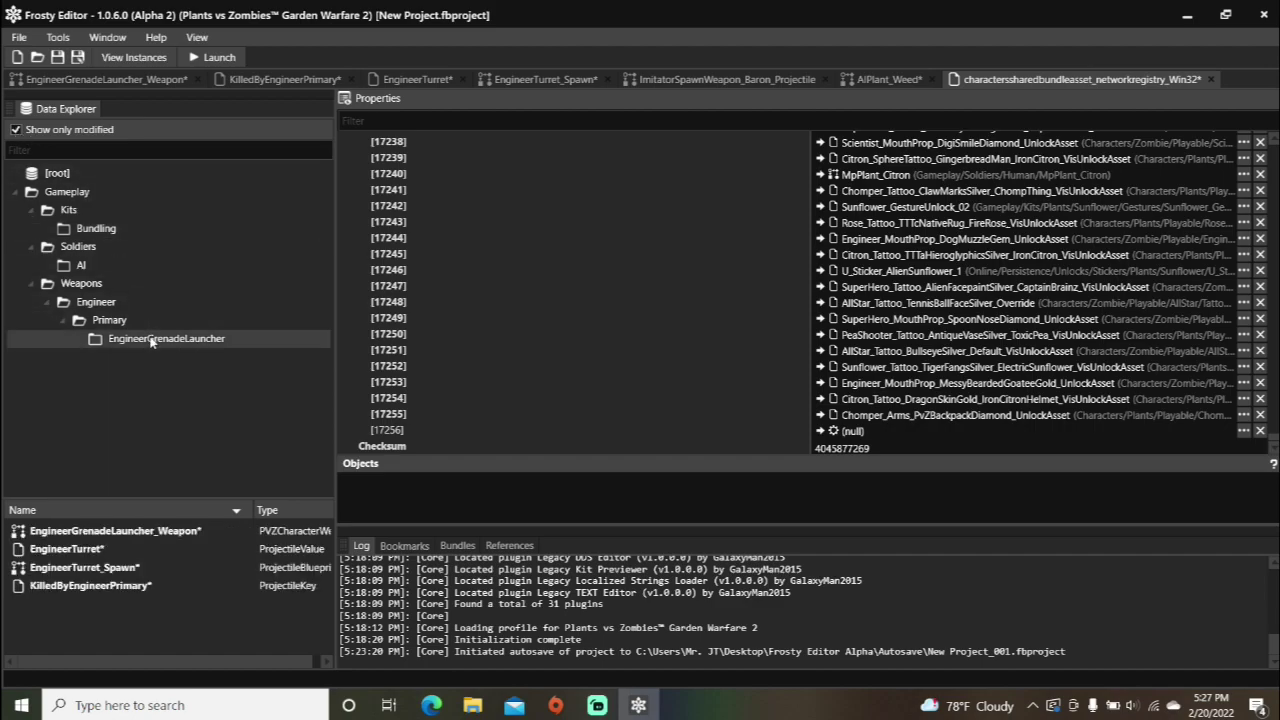
pyautogui.click(107, 568)
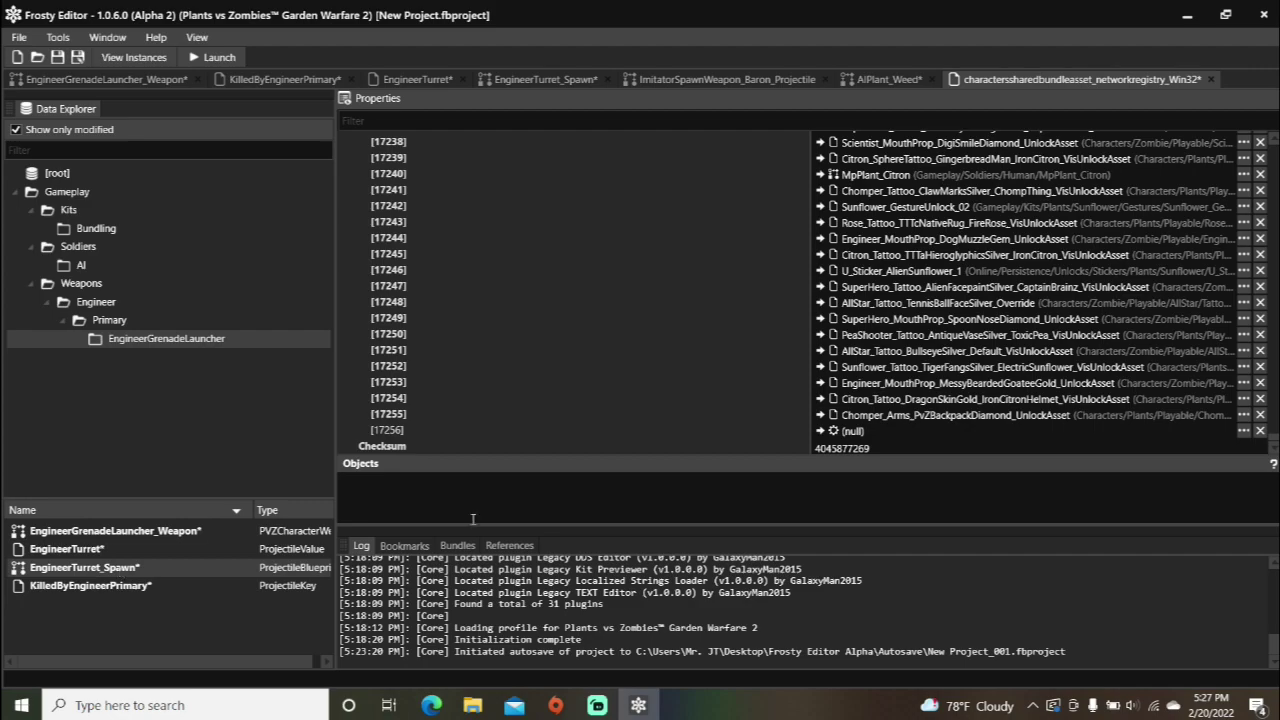
pyautogui.click(820, 431)
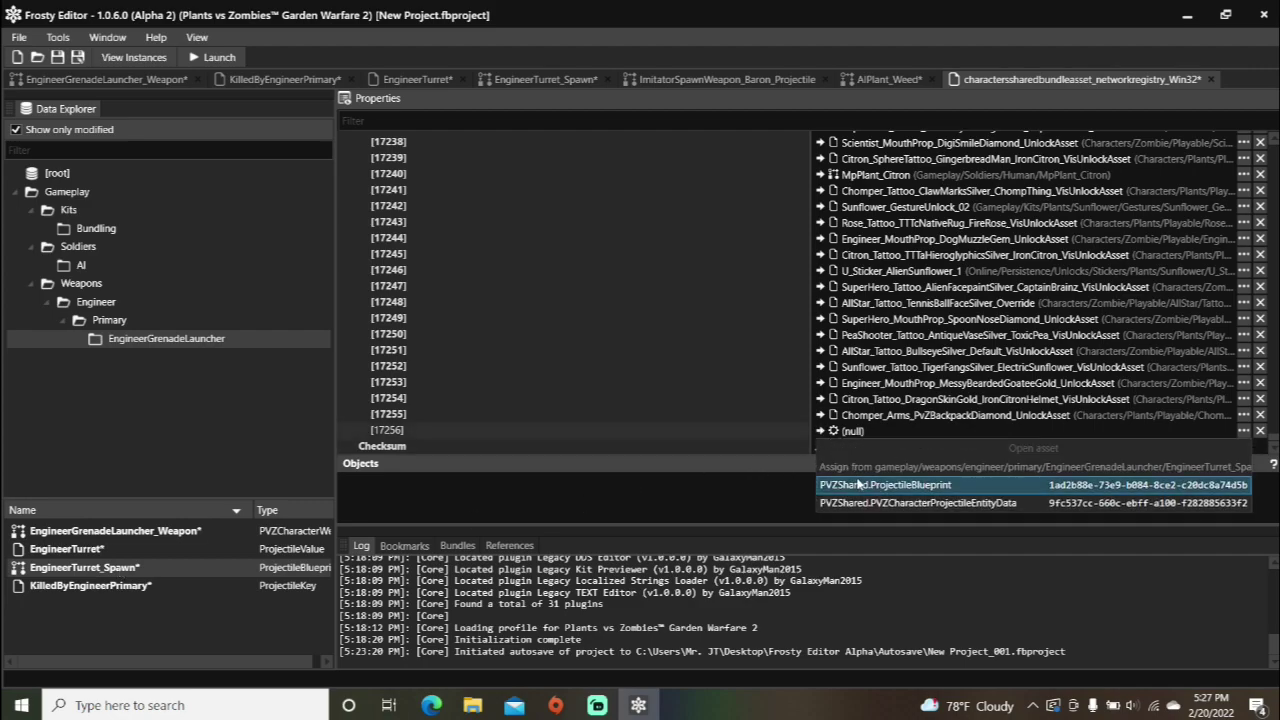
pyautogui.click(857, 484)
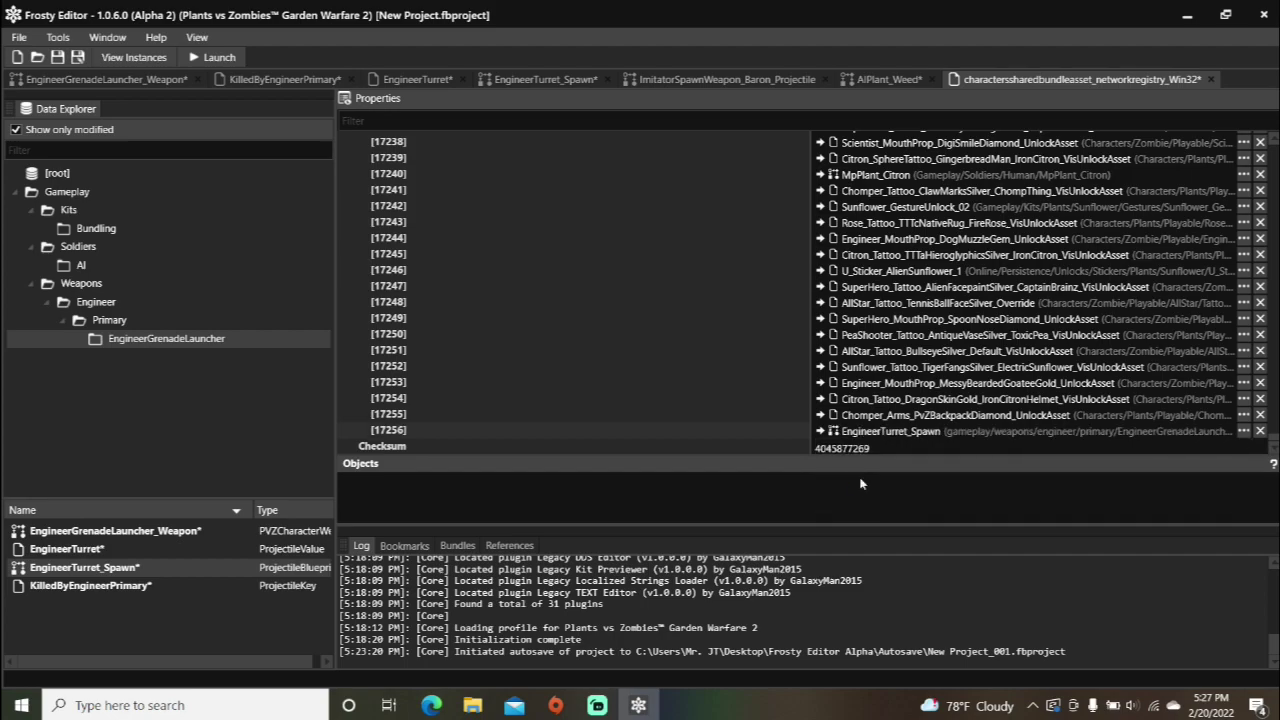
# - Save the project as Spawn Turret on Kill.fbproject in the Frosty Editor Alpha folder
pyautogui.hotkey('ctrl', 's')
pyautogui.write('Sp')
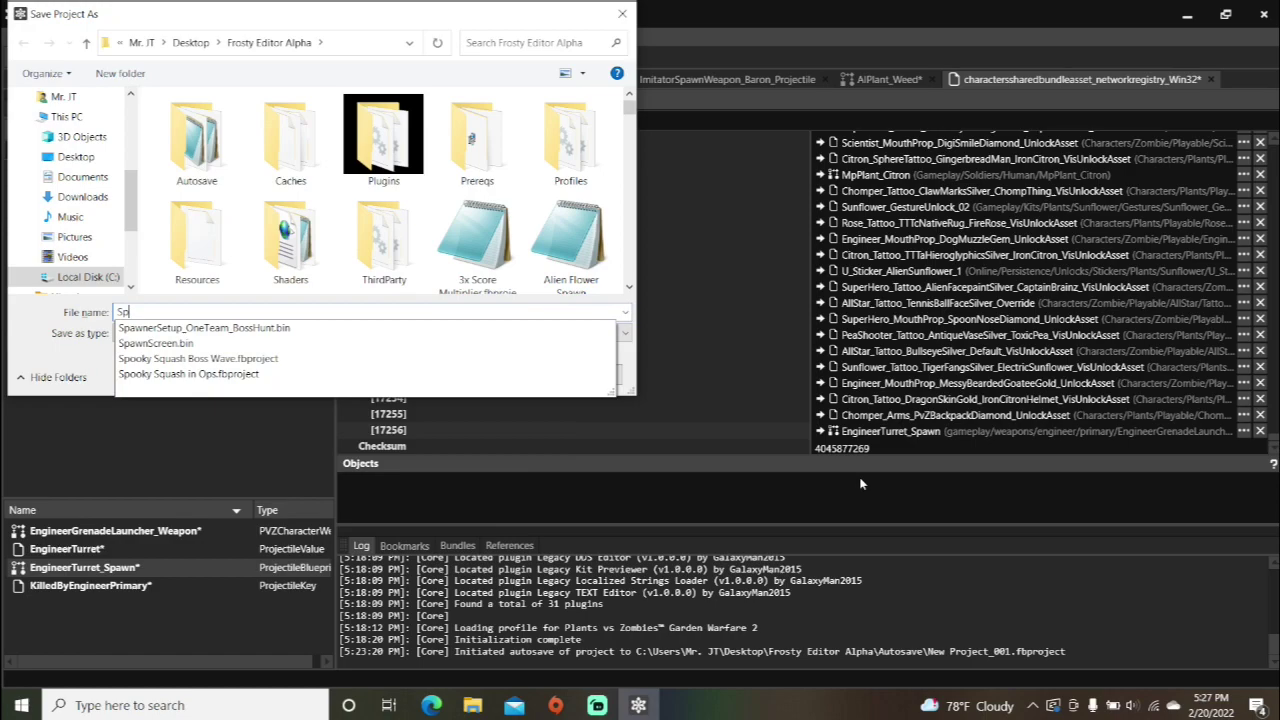
pyautogui.write('awn Turre')
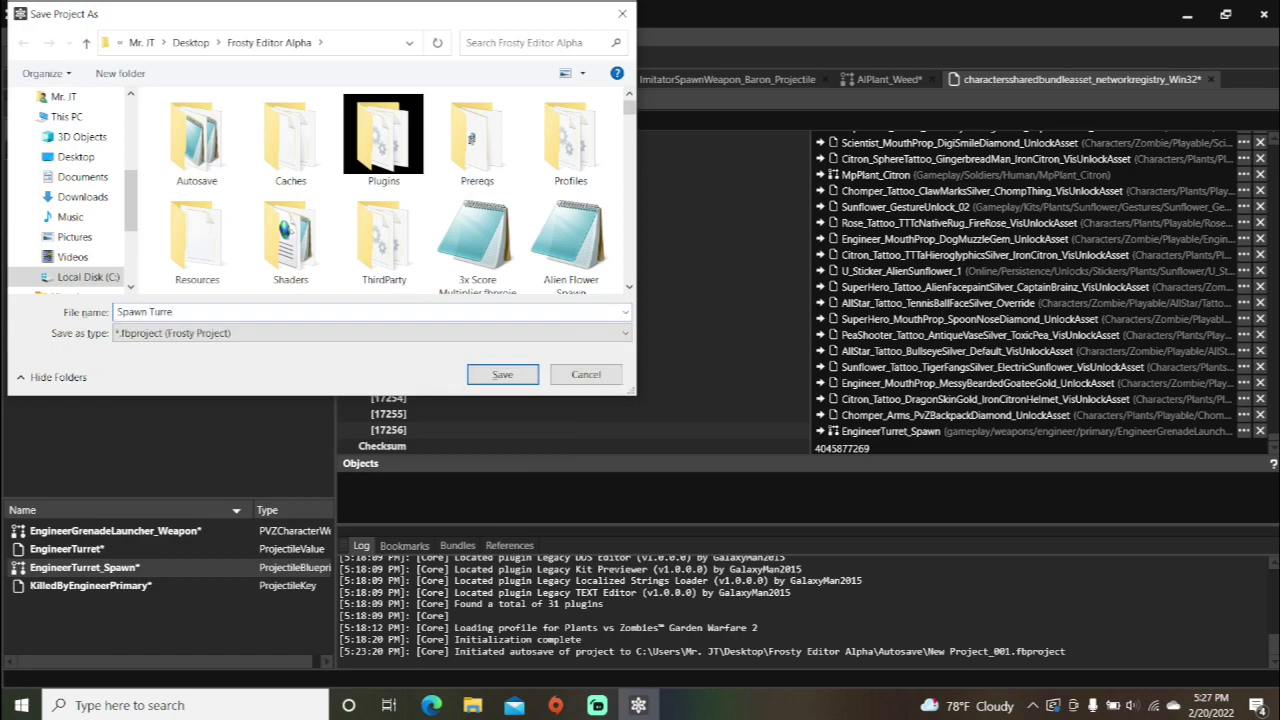
pyautogui.write('t on Kill')
pyautogui.click(515, 377)
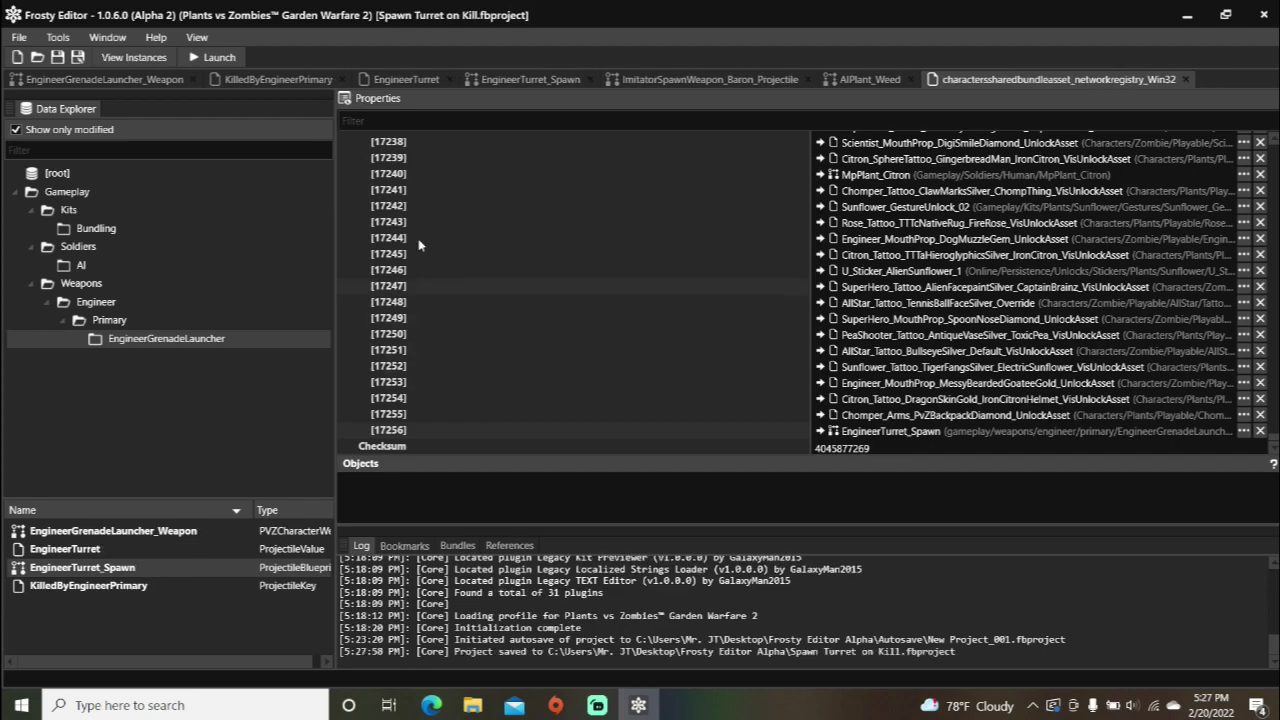
# - Launch Garden Warfare 2 so the Spawn Turret on Kill mod exports for testing
pyautogui.click(226, 60)
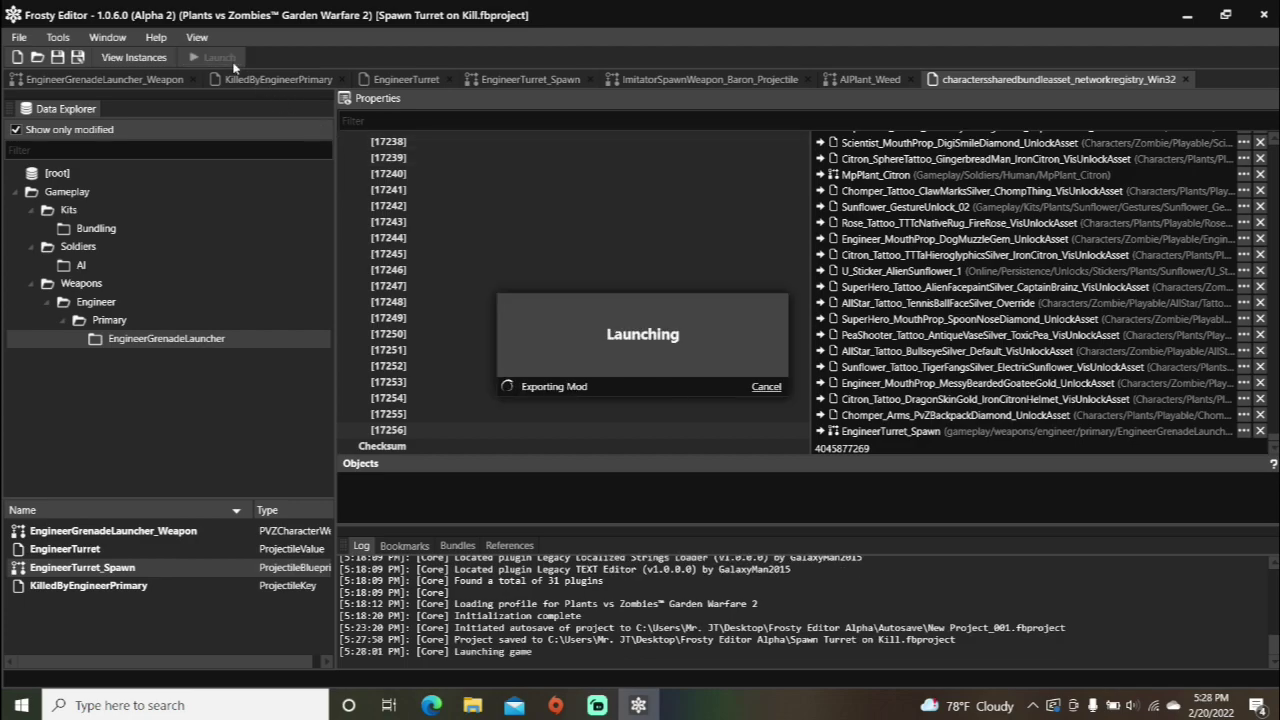